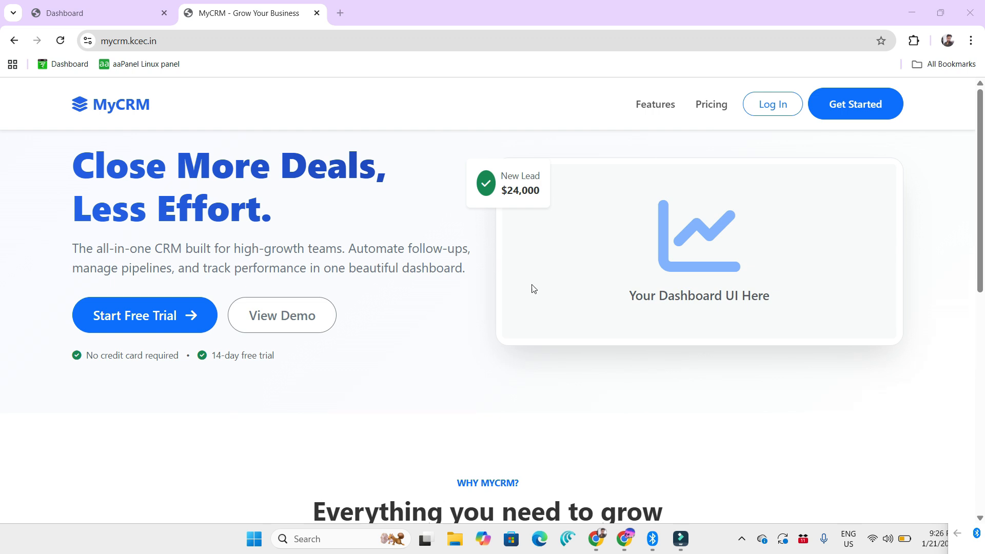
Step: Open the MyCRM login page and sign in with the admin's e-mail address and account password
left_click(846, 116)
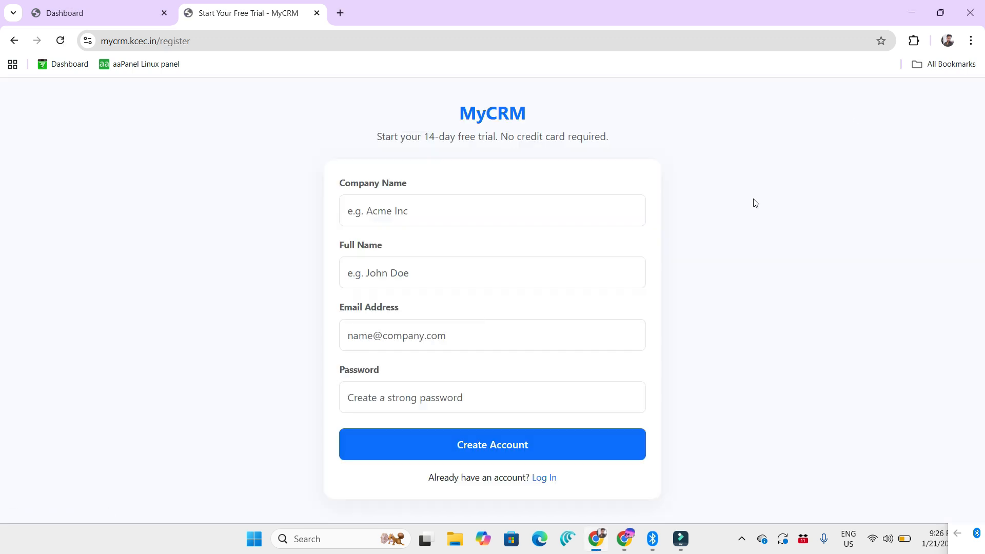
left_click(547, 477)
left_click(448, 282)
type("ad")
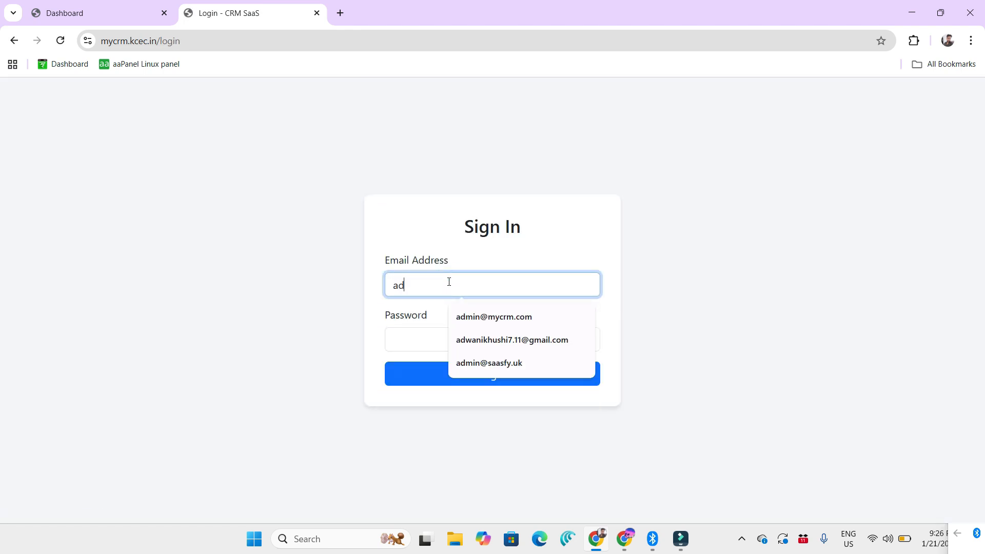
left_click(488, 315)
left_click(451, 337)
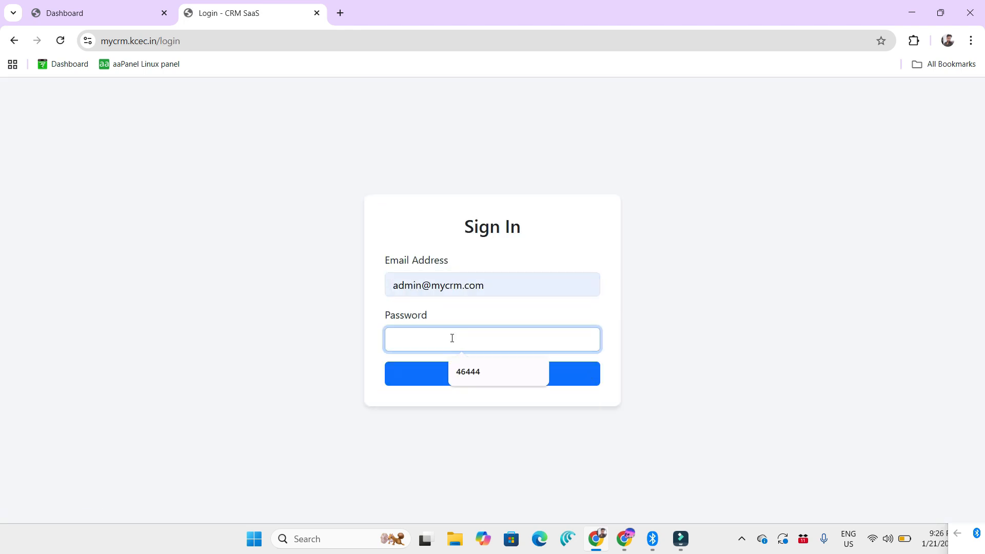
type("•••")
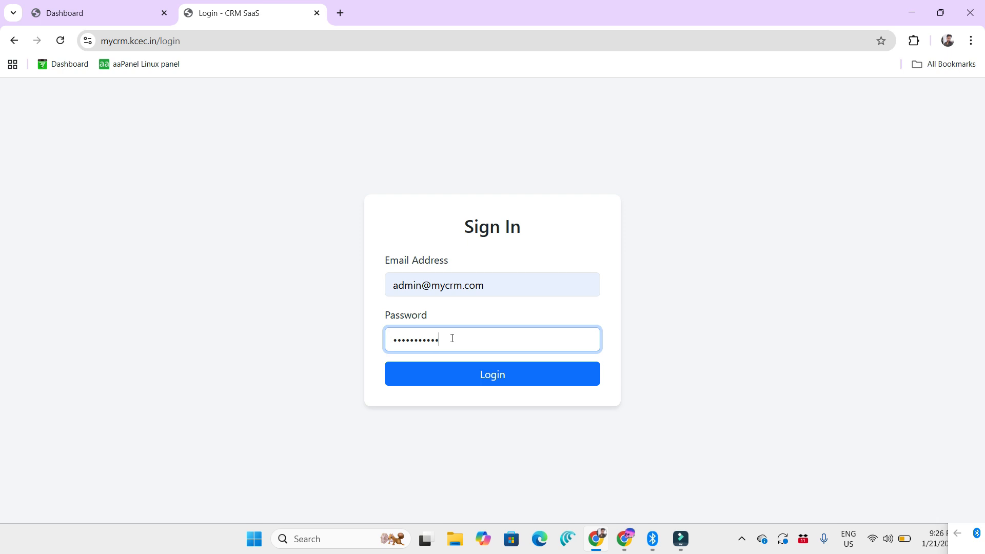
left_click(493, 375)
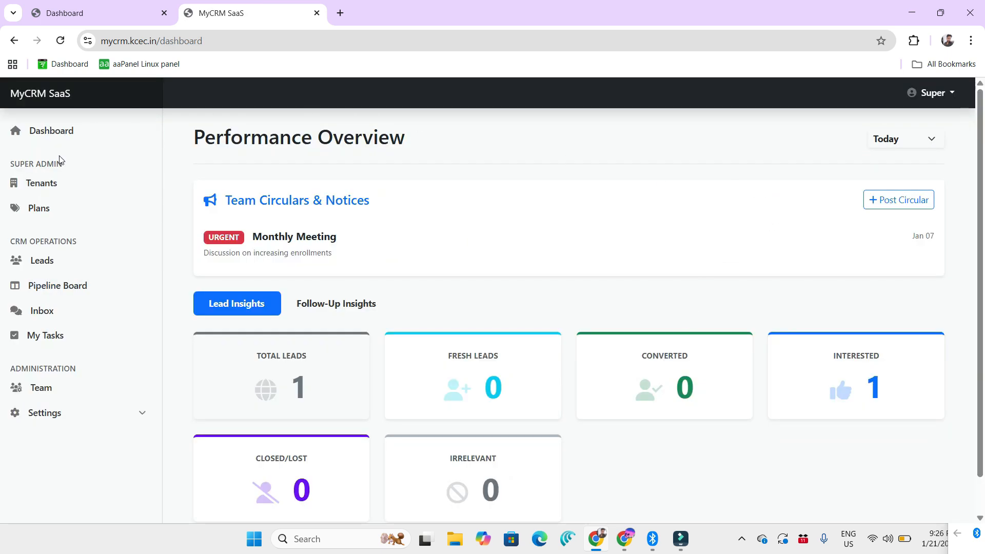
Step: Filter the Performance Overview to This Week and review the Lead Insights cards
scroll(367, 230, "down", 1)
scroll(360, 256, "up", 1)
scroll(298, 359, "down", 1)
scroll(612, 251, "up", 1)
left_click(909, 140)
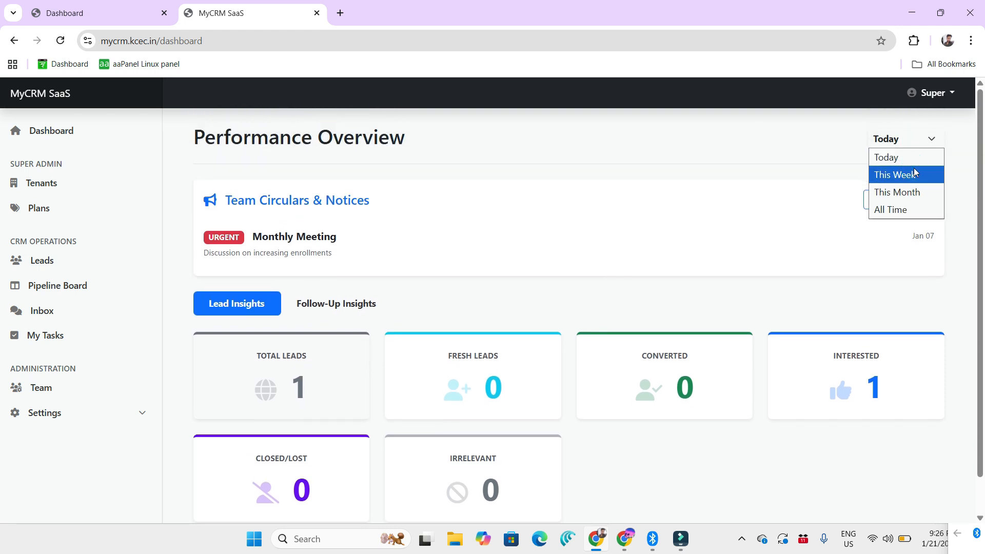
left_click(915, 173)
scroll(452, 370, "down", 1)
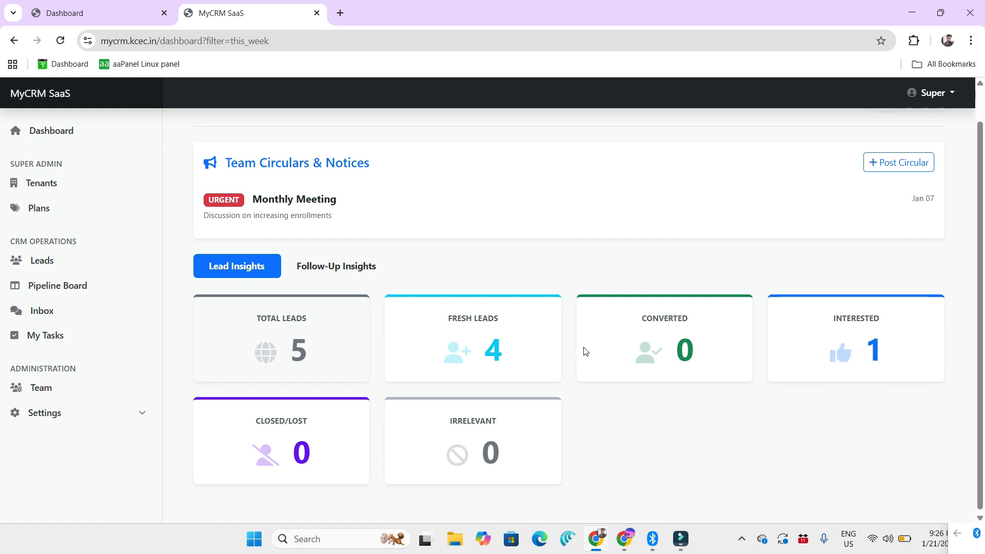
scroll(616, 318, "up", 1)
Step: Filter the Performance Overview to This Month and examine the fresh and converted lead figures
left_click(903, 147)
left_click(902, 191)
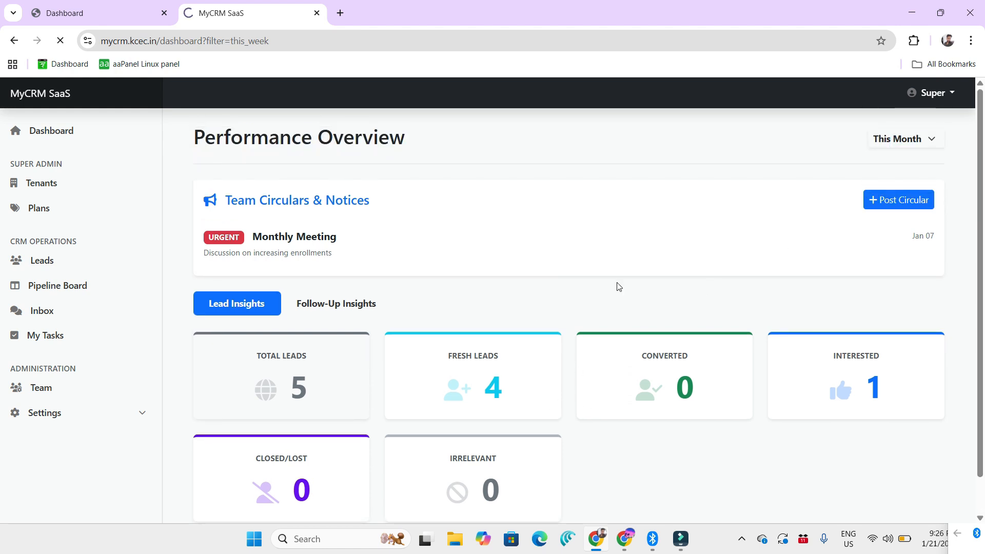
scroll(394, 343, "down", 1)
scroll(391, 346, "up", 1)
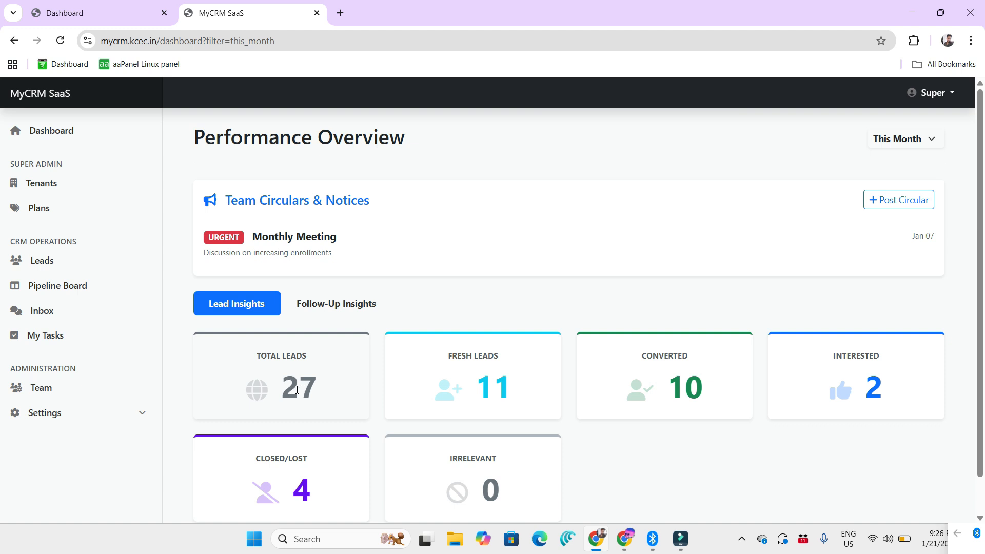
left_click_drag(483, 392, 511, 393)
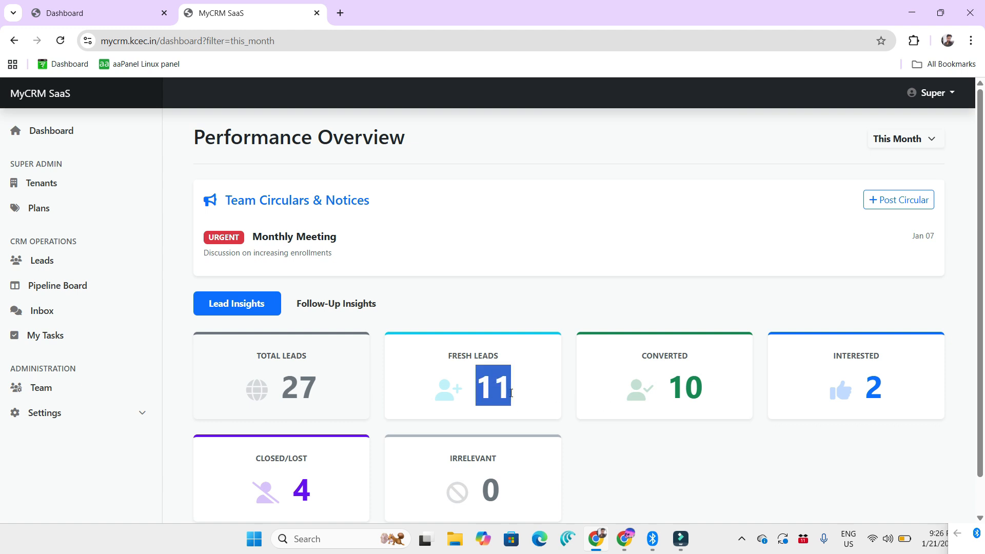
left_click_drag(671, 394, 723, 395)
scroll(893, 395, "down", 1)
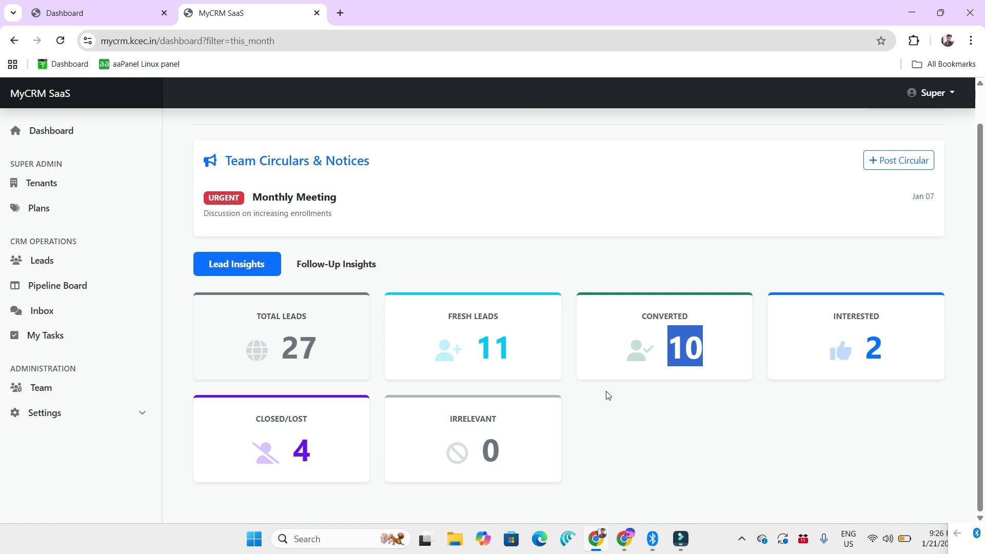
scroll(607, 395, "up", 1)
Step: Examine the Follow-Up Insights cards and chart, as well as the Team Circulars & Notices section
left_click(344, 310)
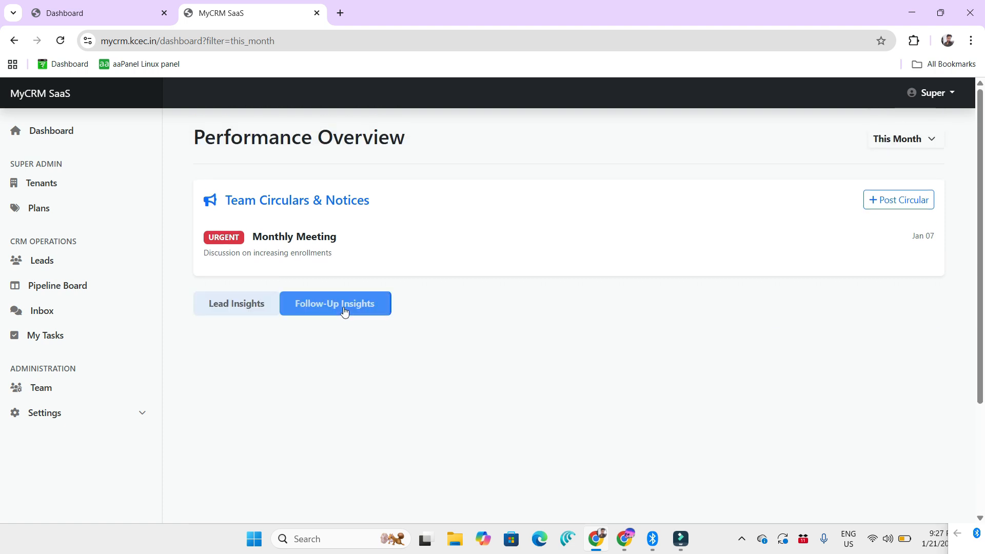
scroll(349, 307, "down", 3)
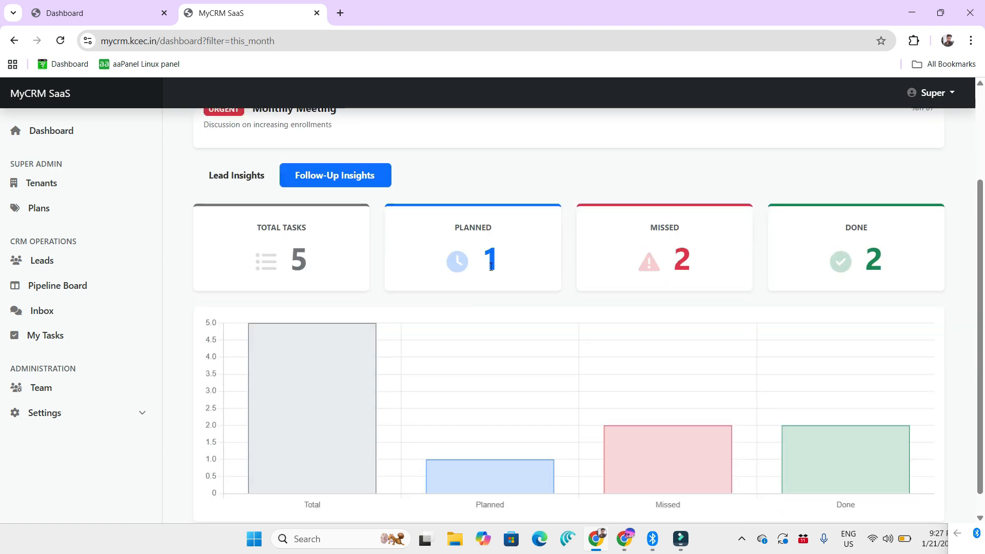
scroll(491, 266, "up", 3)
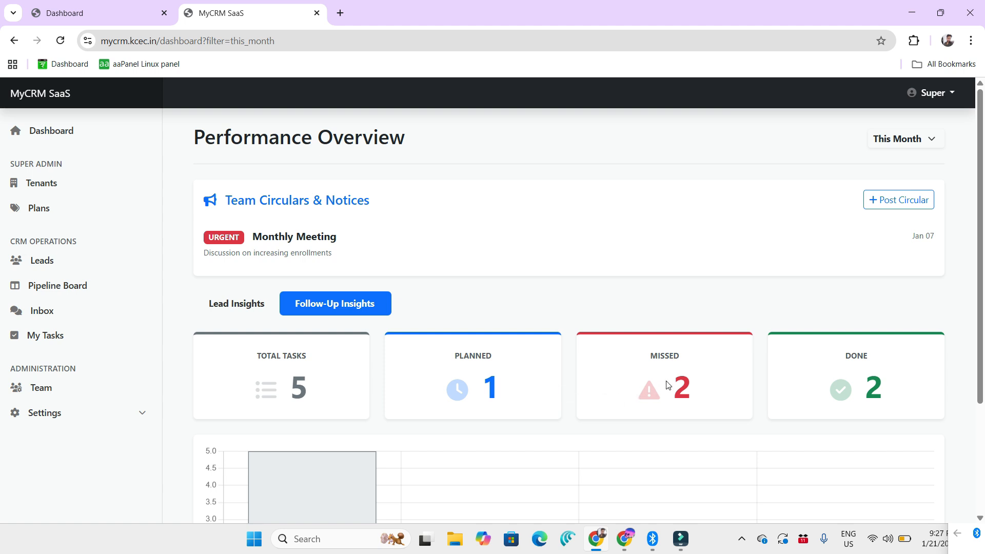
scroll(879, 371, "down", 3)
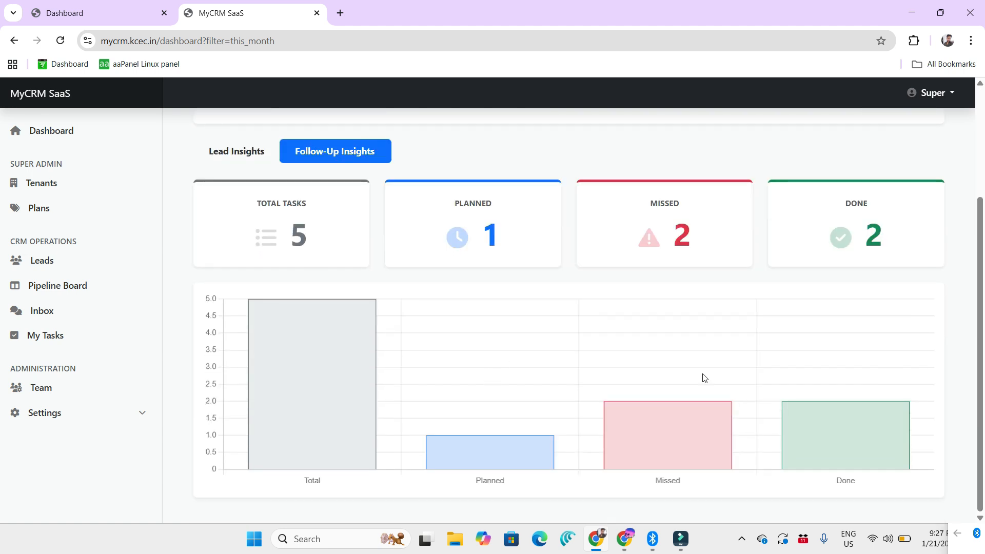
scroll(703, 381, "up", 3)
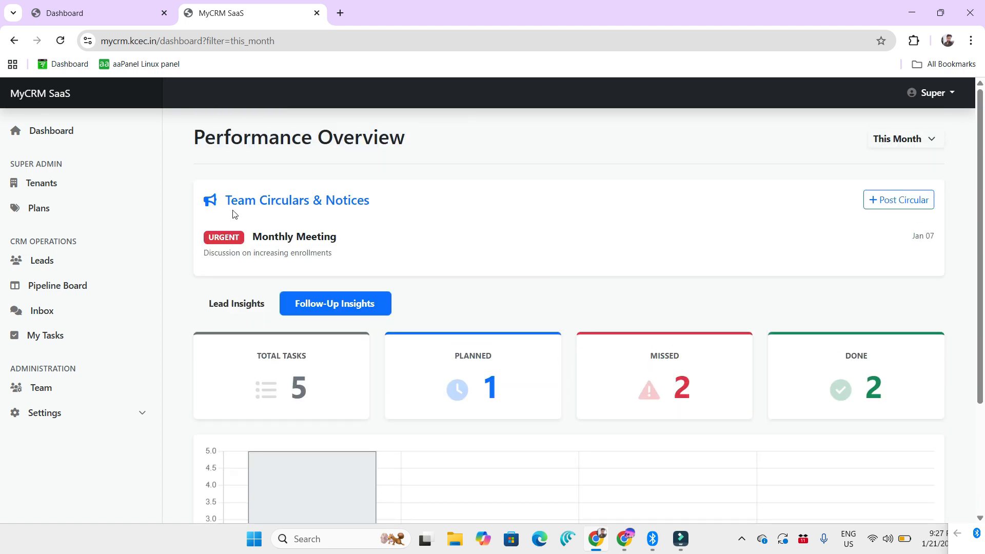
left_click_drag(220, 199, 377, 208)
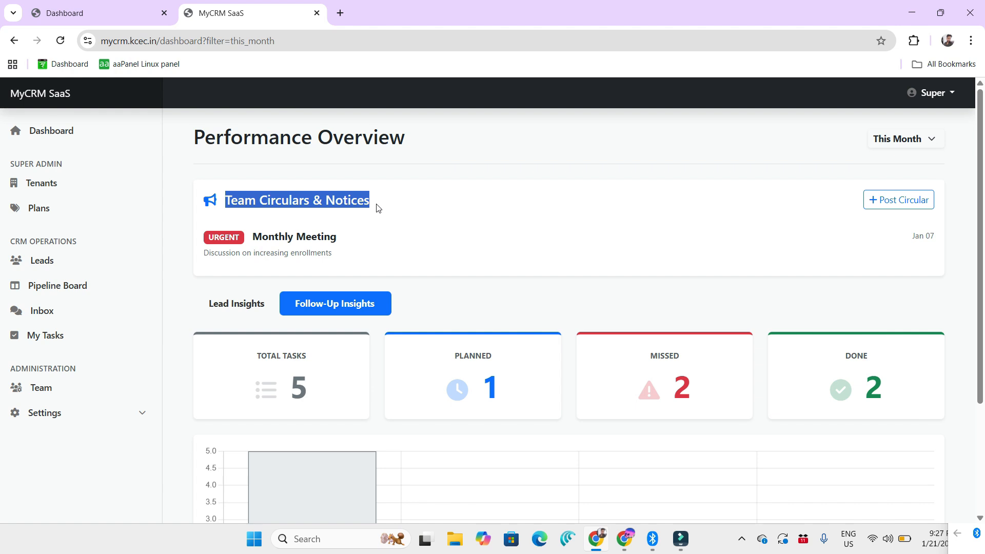
left_click(415, 228)
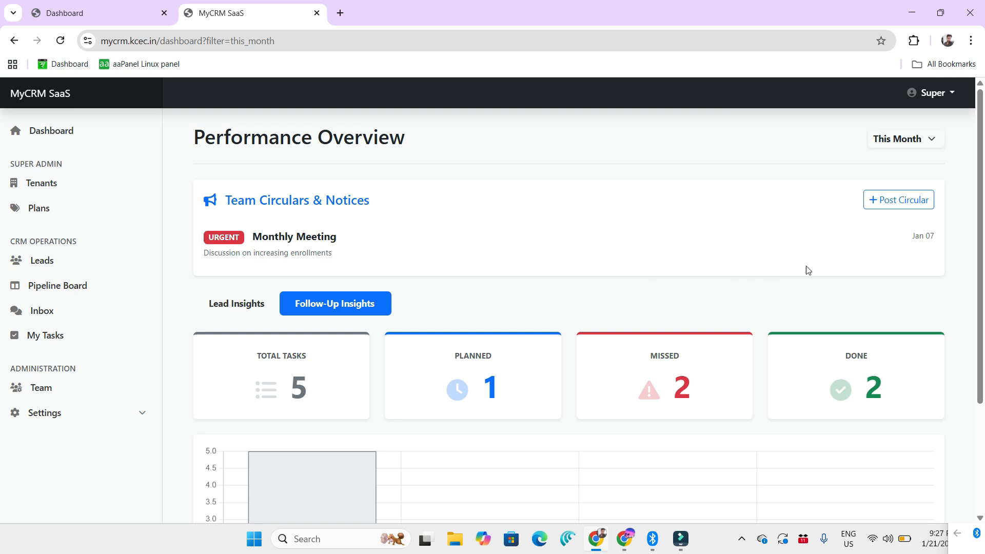
Step: Start a new team circular and title it "Monday Meeting"
left_click(899, 201)
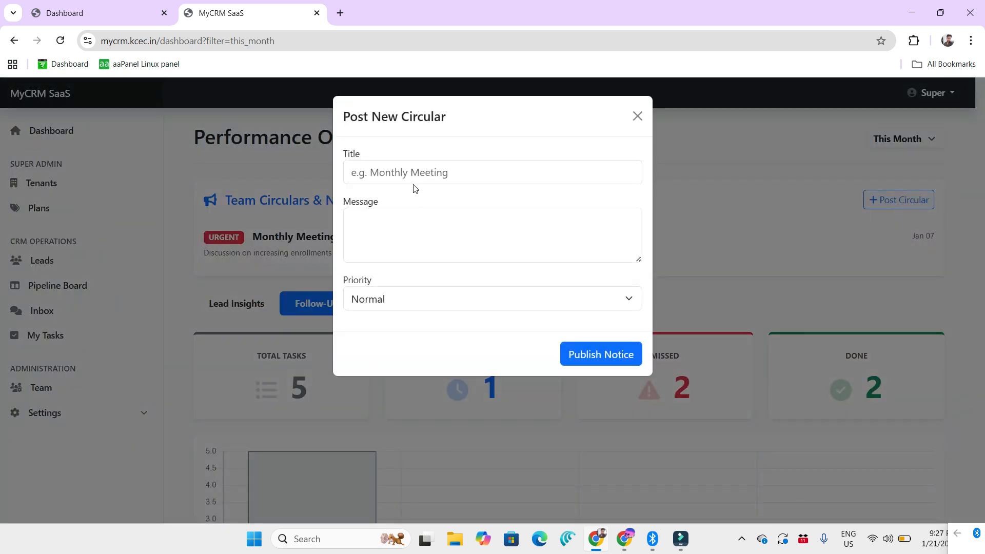
left_click(425, 173)
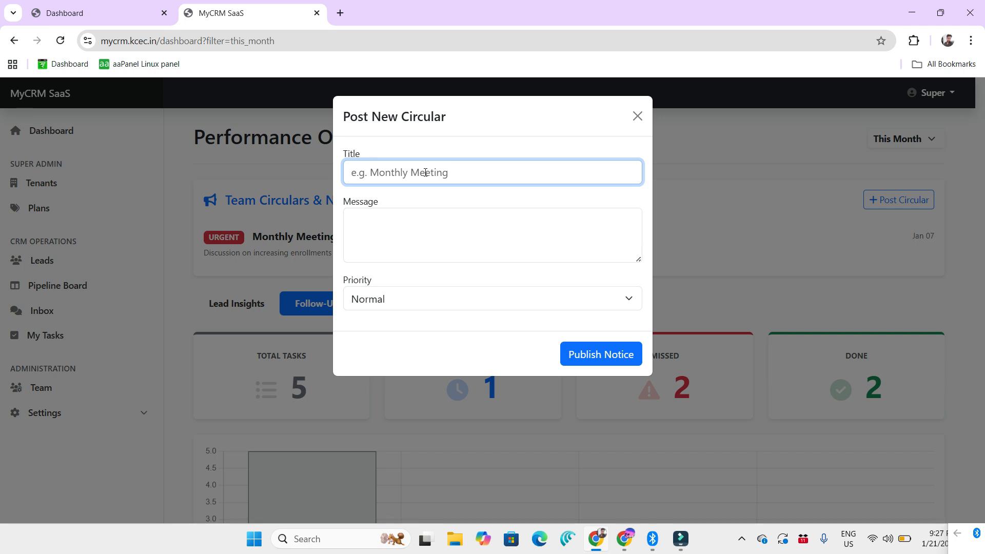
type("Monday")
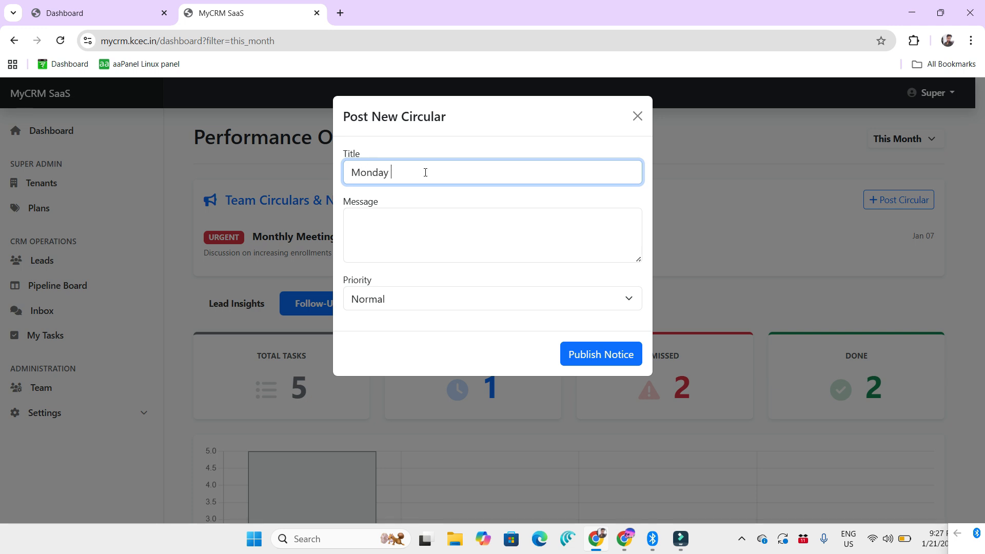
type(" Meeting")
Step: Enter the circular's message "All the team members are required to be present in the meeting."
left_click(423, 227)
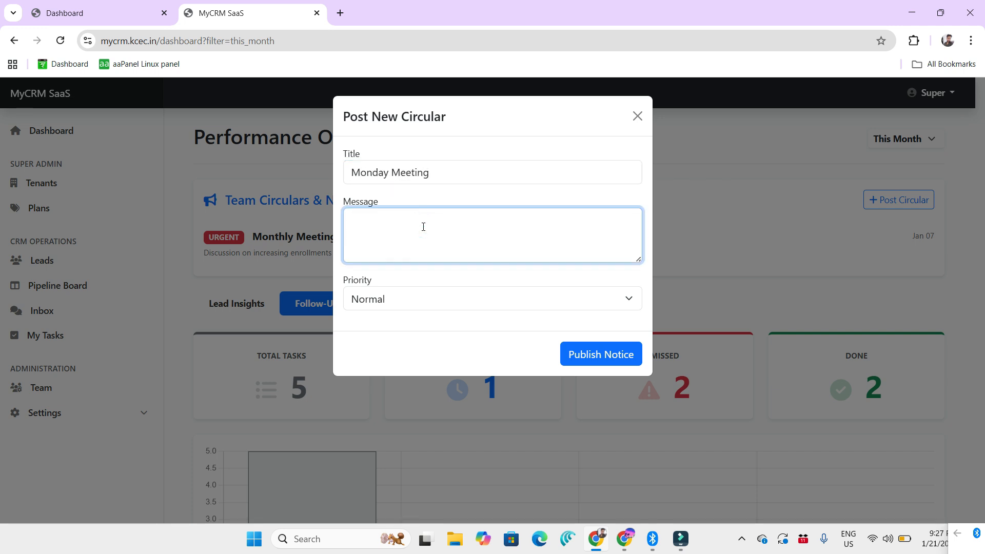
type("All the team members are requir")
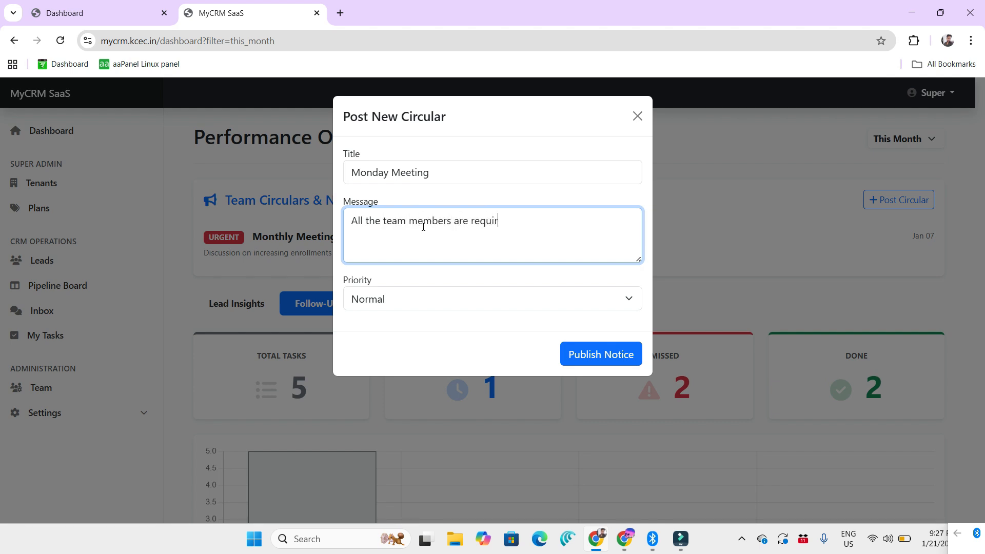
type("ed to be present in the meeting.")
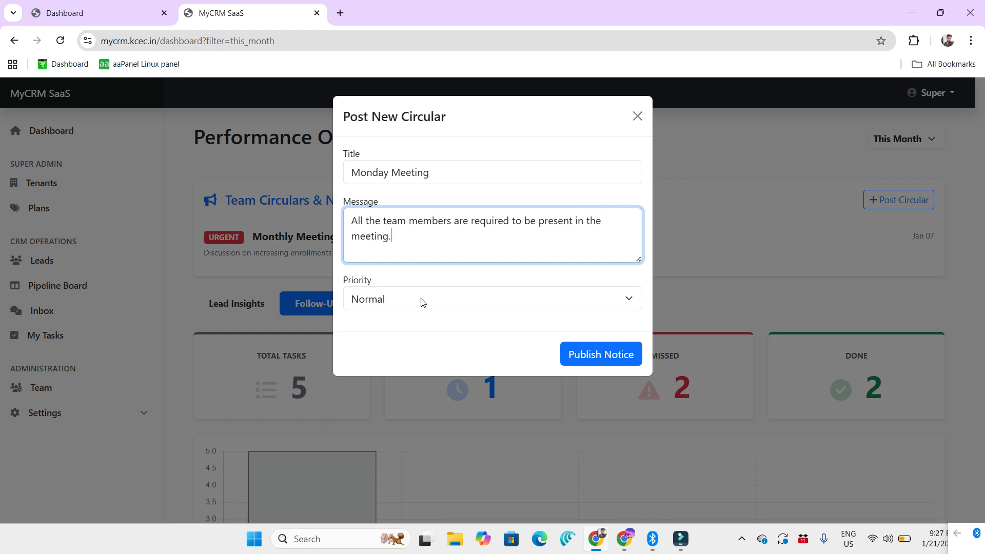
Step: Set the circular's priority to Urgent, publish the notice and check its posting date
left_click(421, 303)
left_click(410, 343)
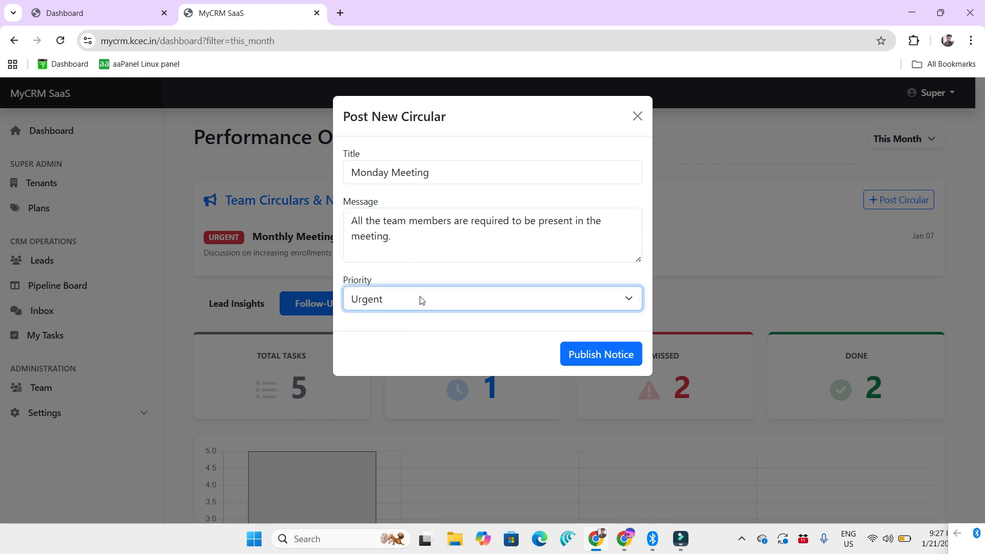
left_click(599, 353)
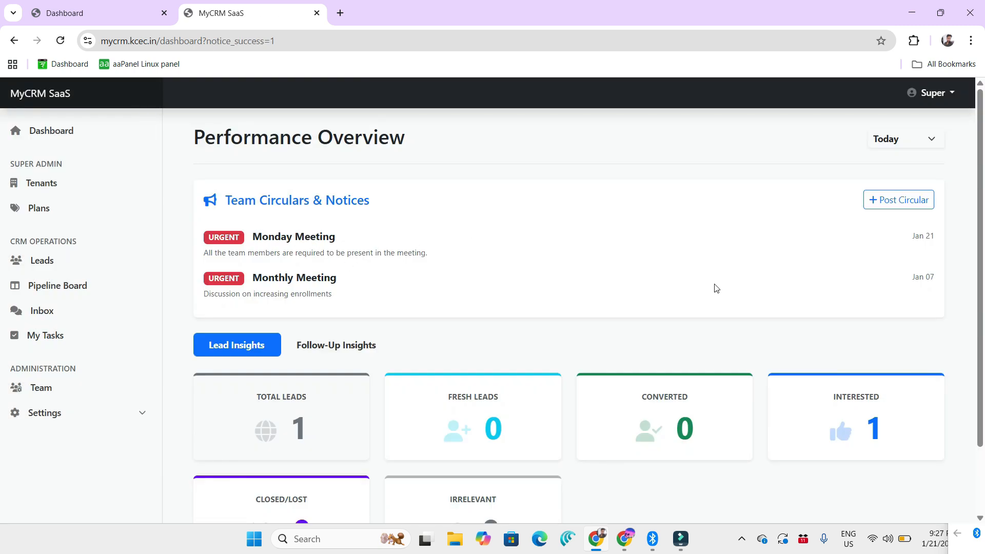
left_click_drag(907, 237, 934, 238)
Step: Start adding a new team member and enter the member's full name
left_click(61, 388)
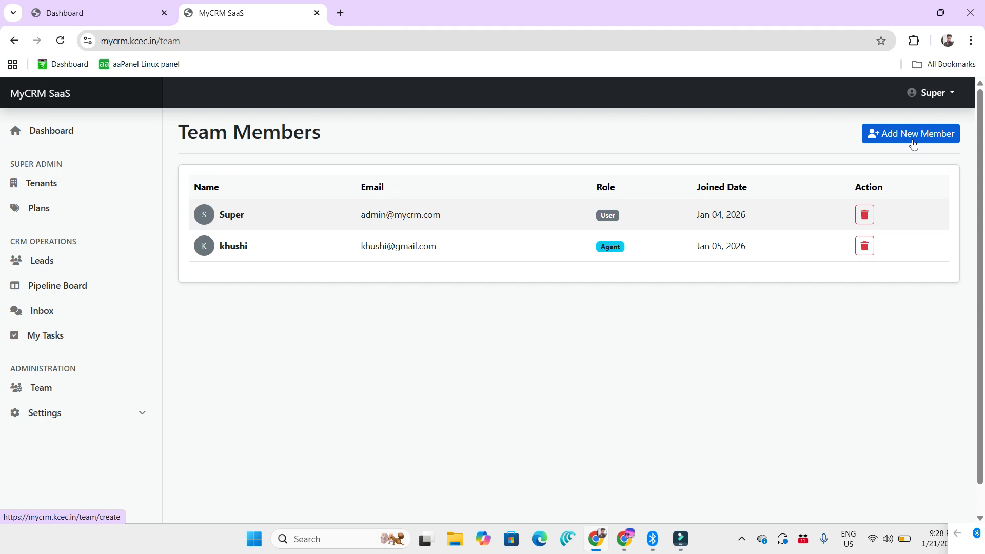
left_click(890, 134)
left_click(502, 194)
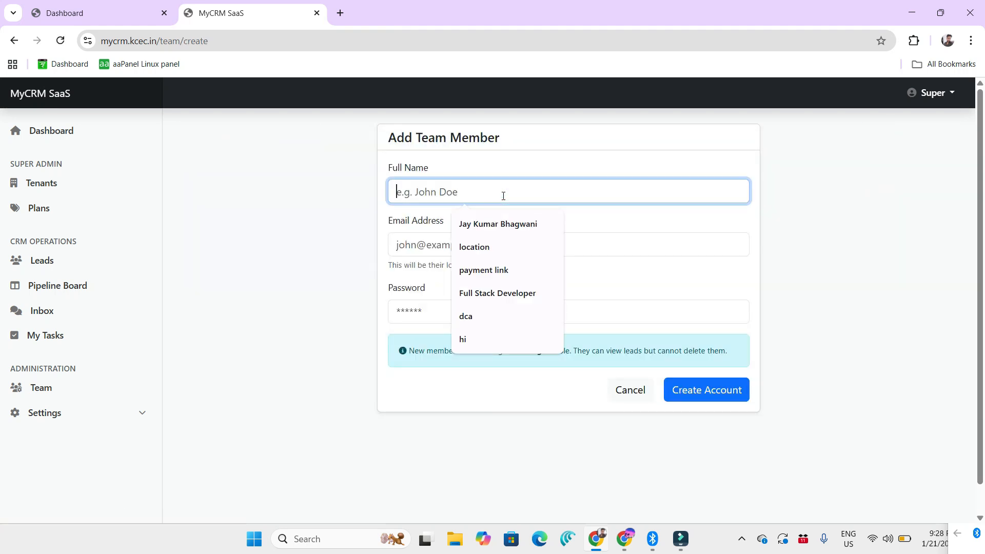
type("Ram")
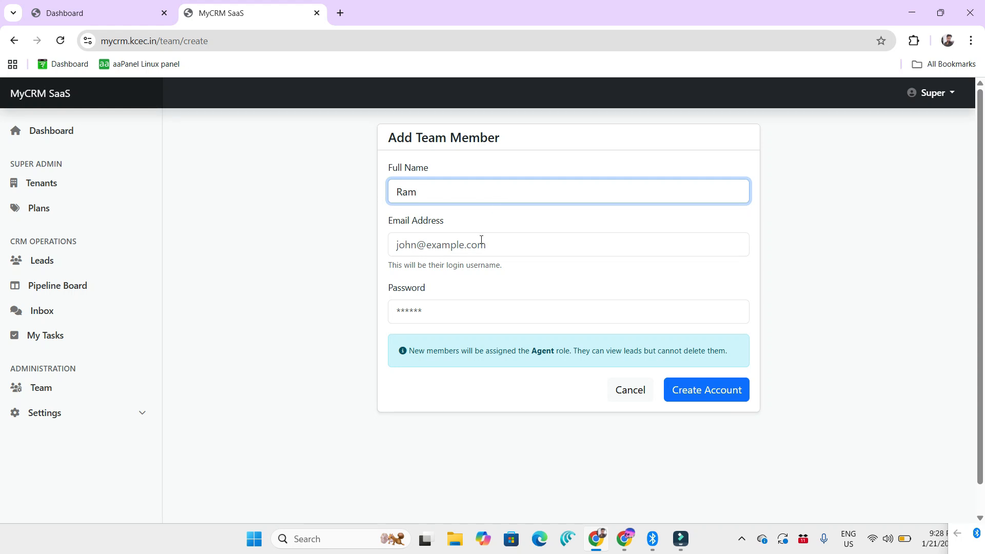
Step: Fill in the new team member's e-mail address
left_click(481, 239)
type("r")
key("BackSpace")
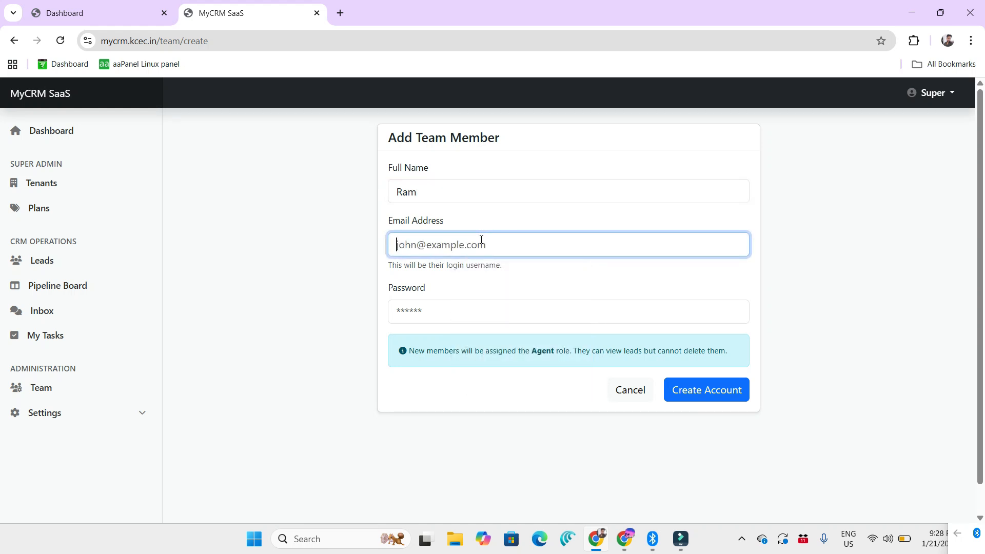
type("k")
key("BackSpace")
type("kushi")
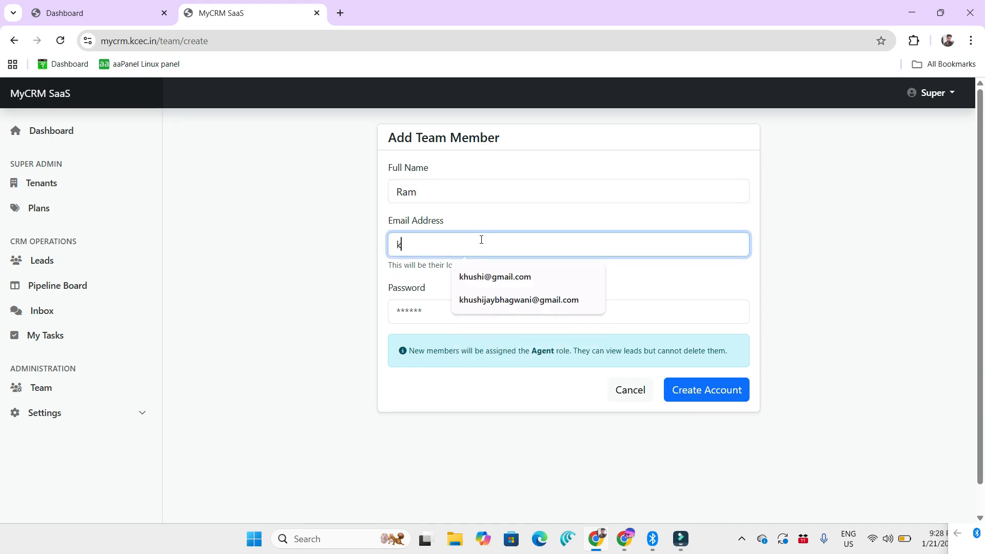
key("BackSpace")
key("BackSpace")
key("BackSpace")
key("BackSpace")
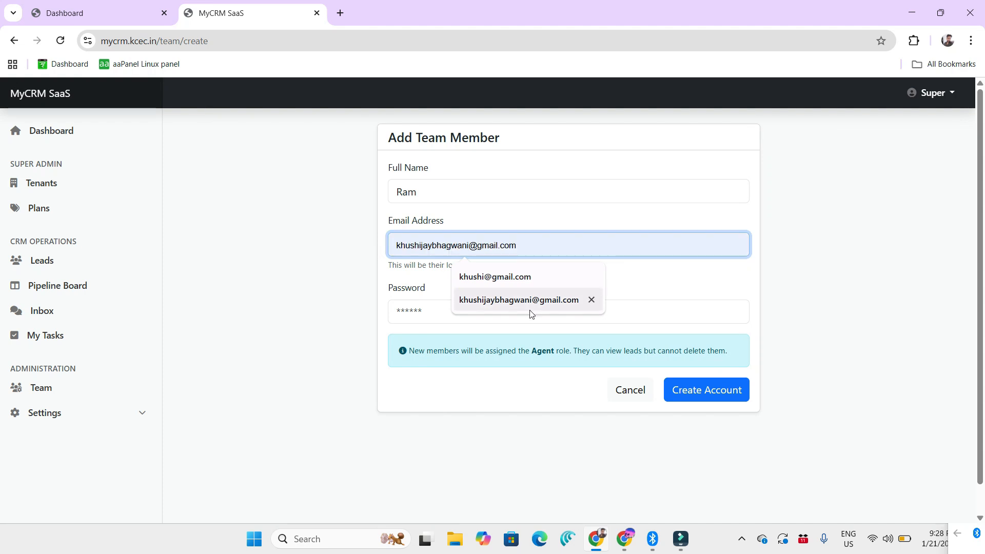
left_click(528, 310)
Step: Enter an account password for the new team member and create the account
left_click(492, 313)
type("1234")
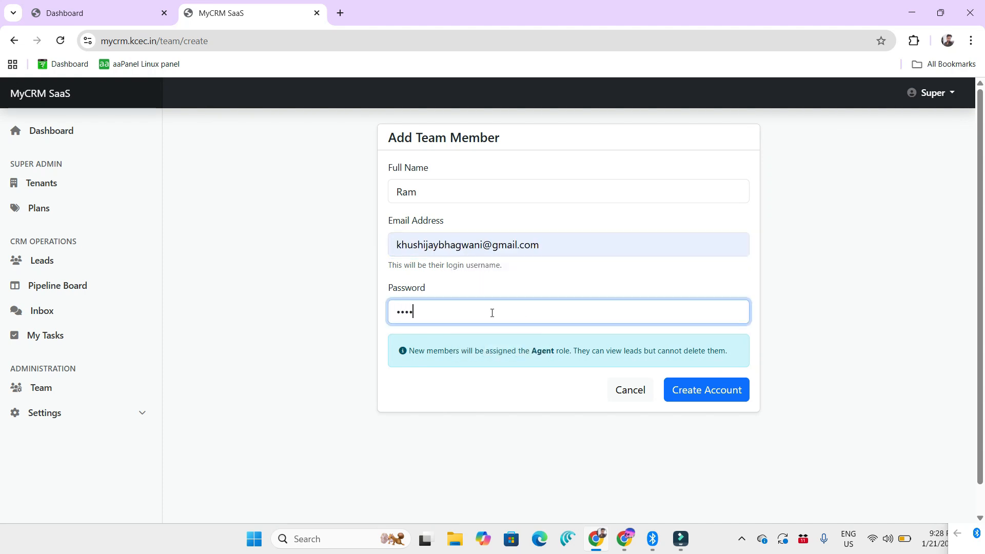
type("56")
left_click(710, 394)
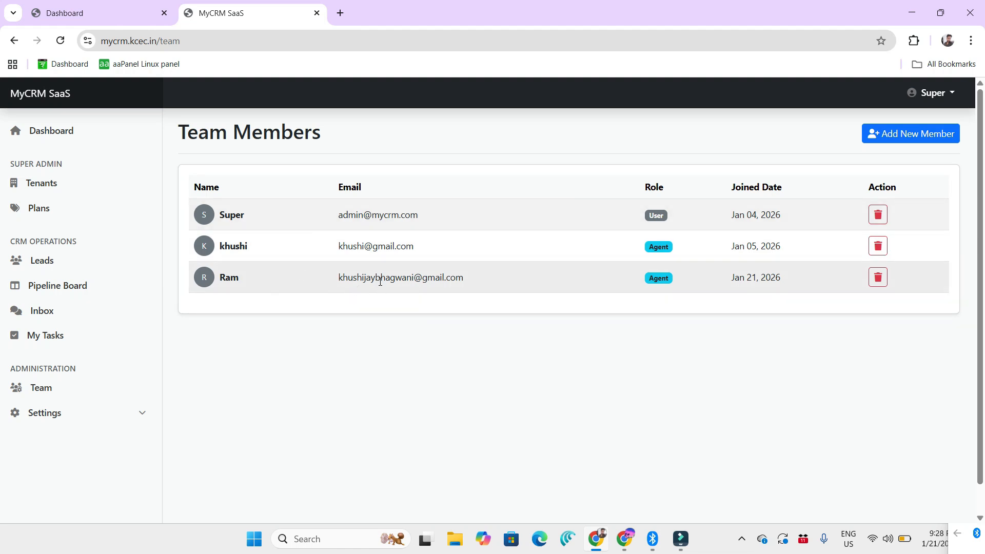
Step: Switch to the second Chrome profile's window and open the login page of mycrm.kcec.in
left_click(625, 538)
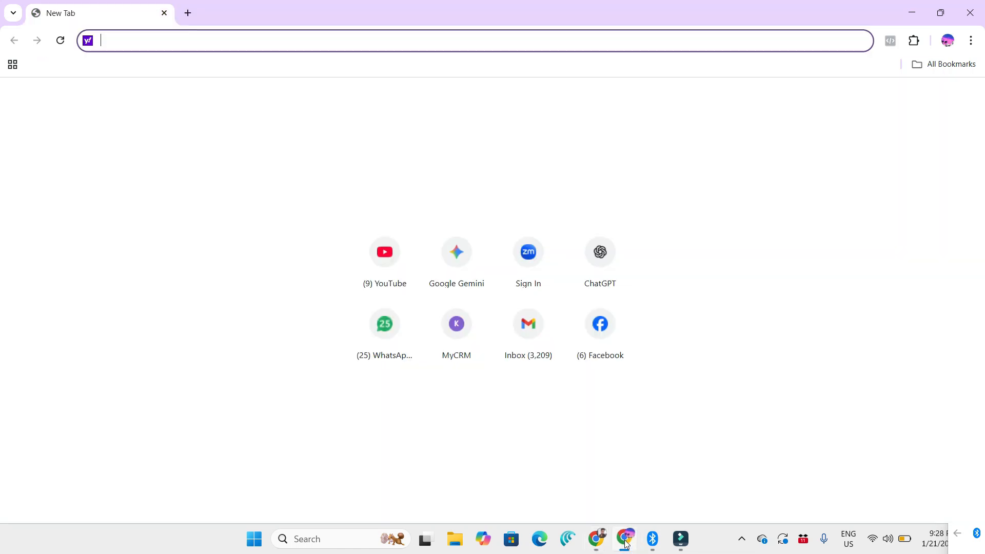
type("mycr")
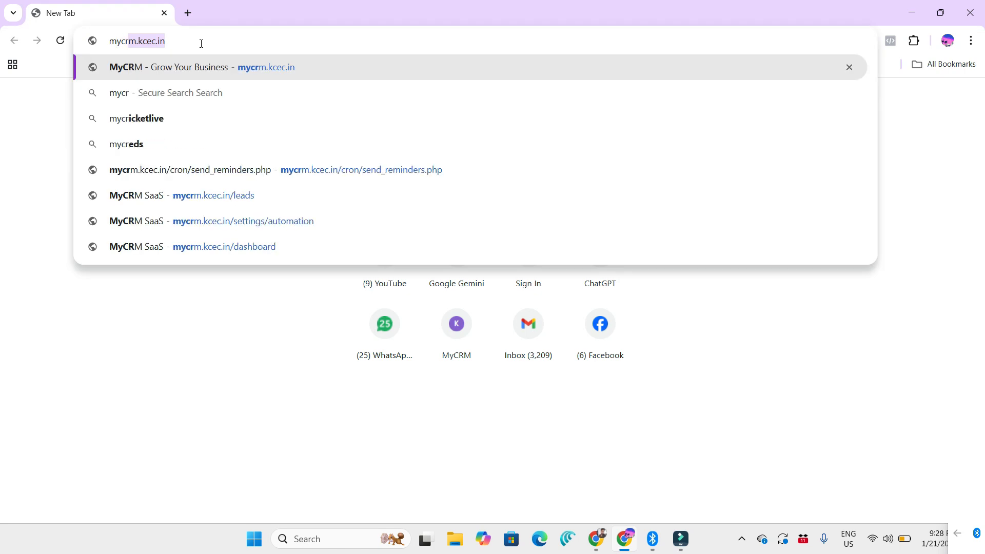
key("Return")
left_click(744, 80)
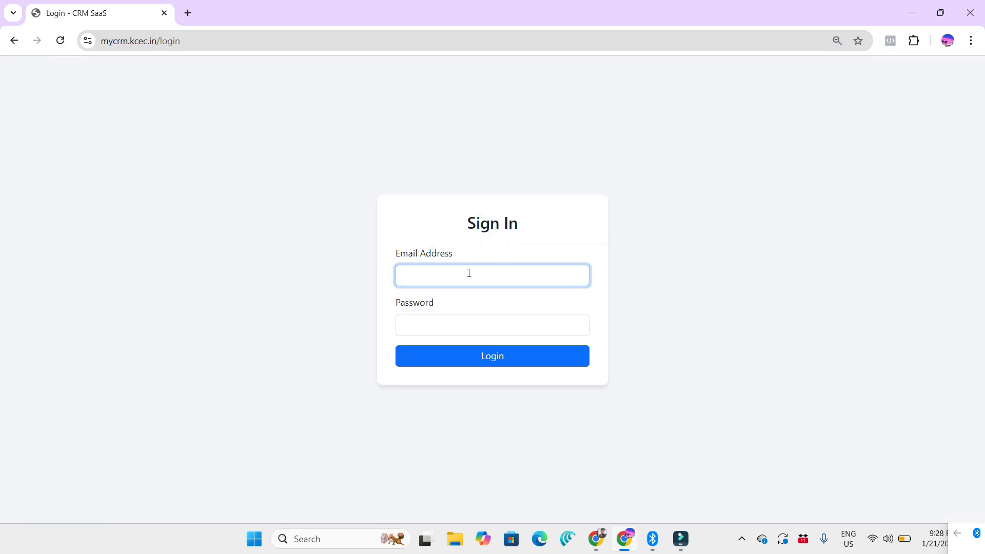
Step: Sign in as the new team member with the account's e-mail address and password
type("khus")
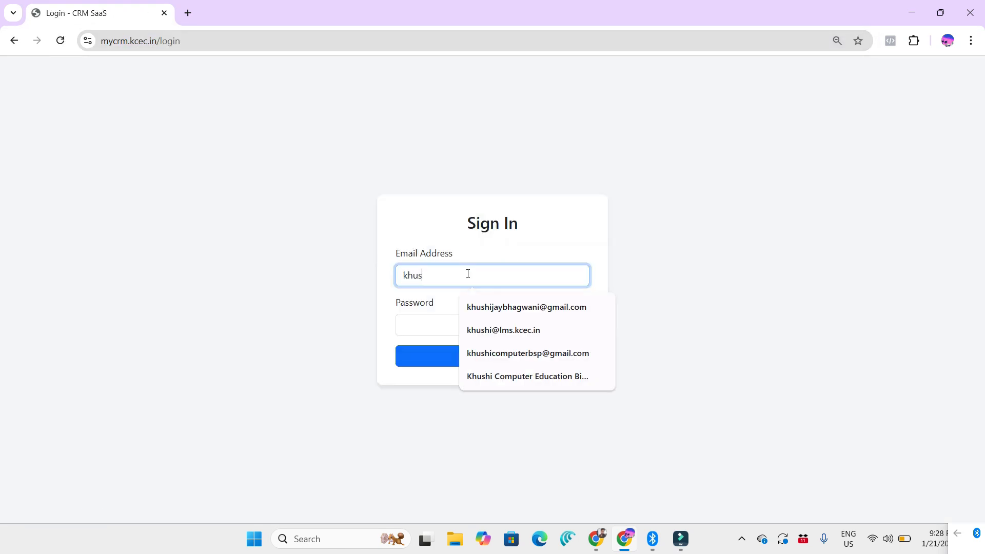
left_click(469, 307)
left_click(457, 326)
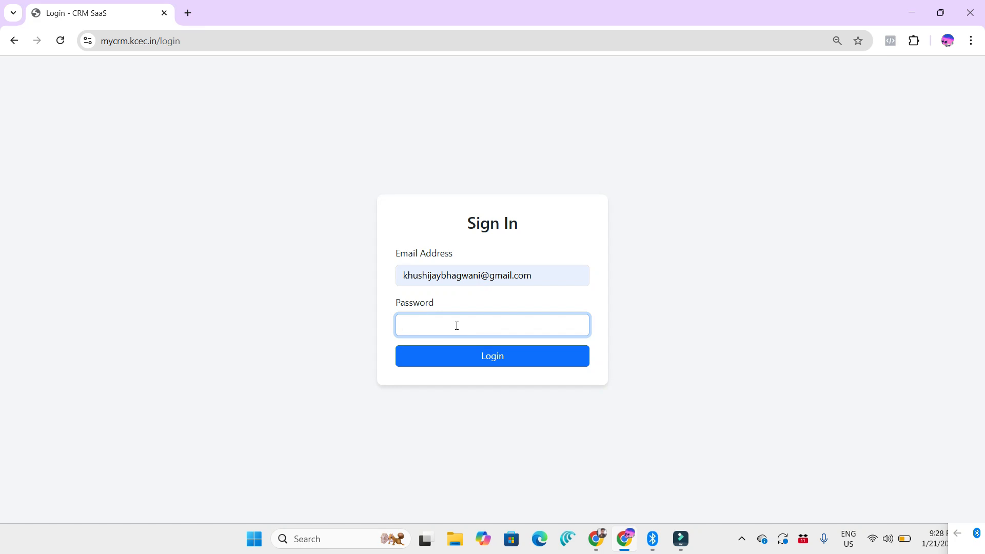
type("•••")
left_click(491, 362)
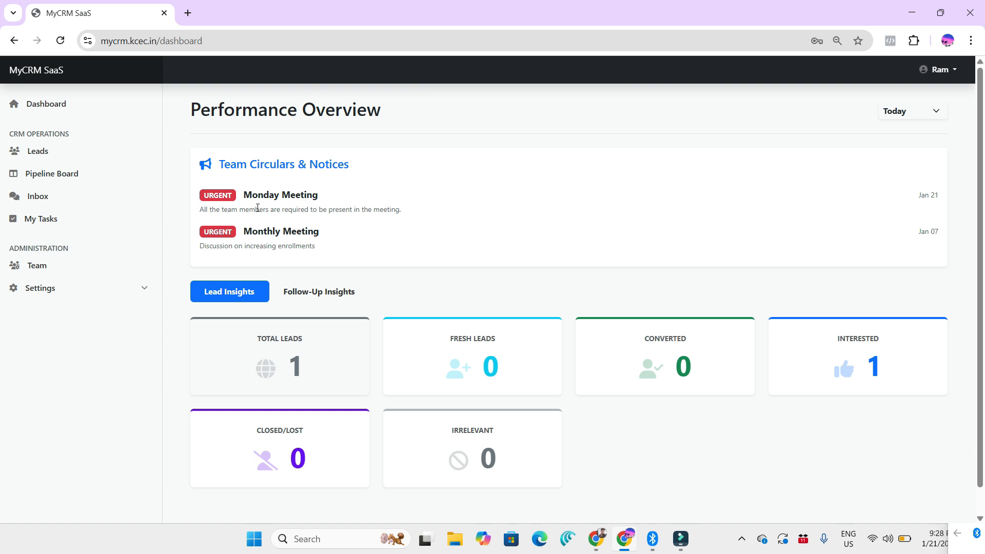
Step: Review the Monday Meeting notice on the team member's dashboard and check the signed-in account's menu
left_click_drag(231, 209, 411, 212)
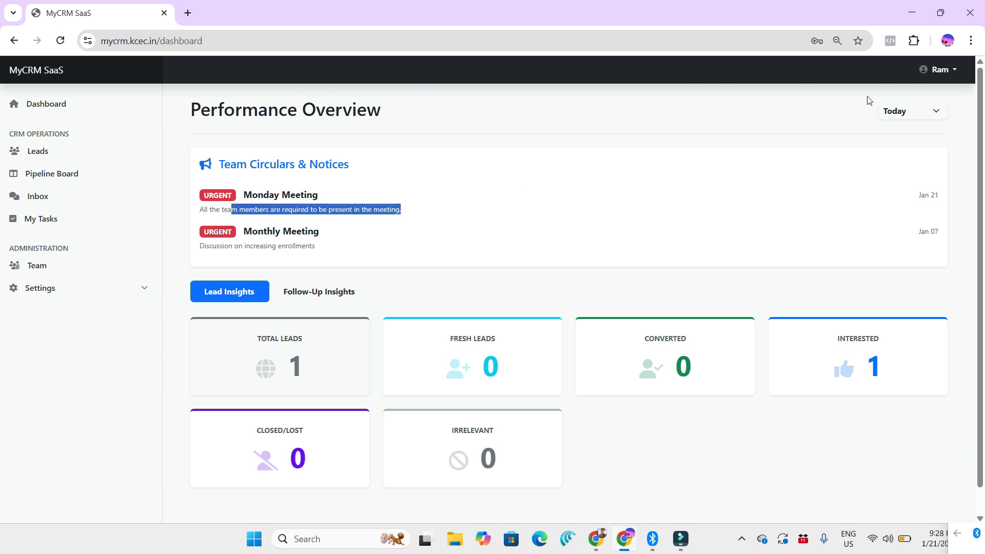
left_click(944, 70)
left_click(764, 105)
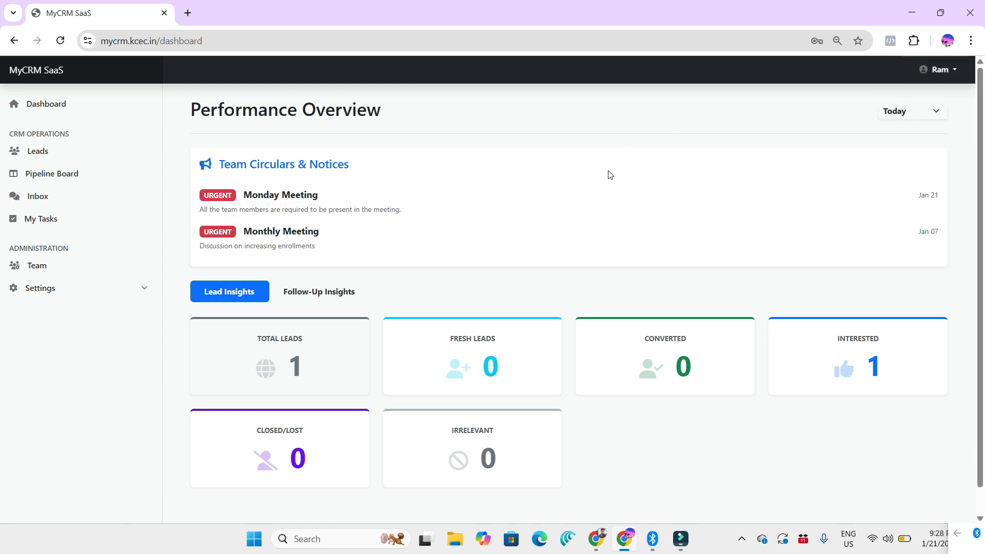
Step: Look through the leads list and filter it by the source FlexiFunnels
left_click(44, 152)
scroll(430, 349, "down", 2)
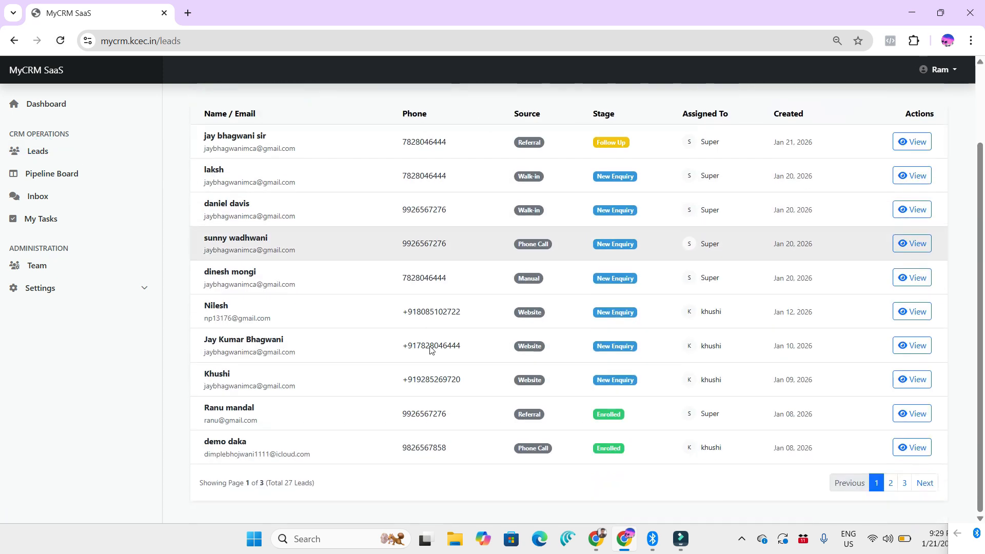
scroll(430, 348, "up", 2)
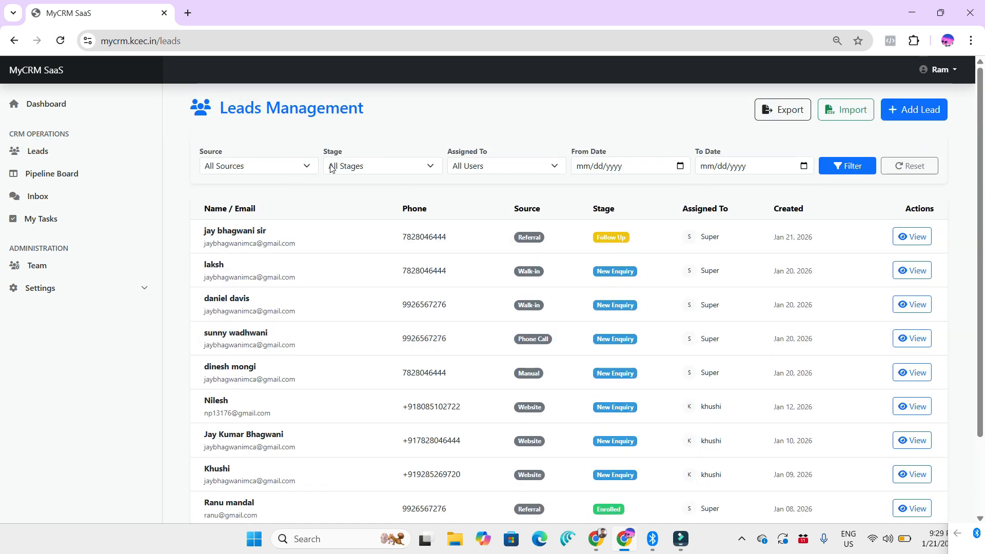
left_click(302, 169)
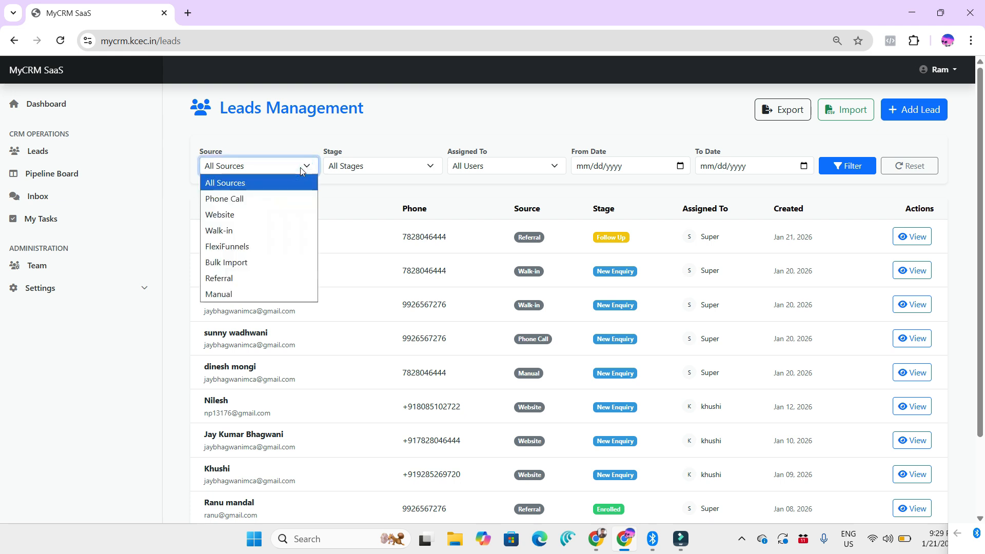
left_click(257, 244)
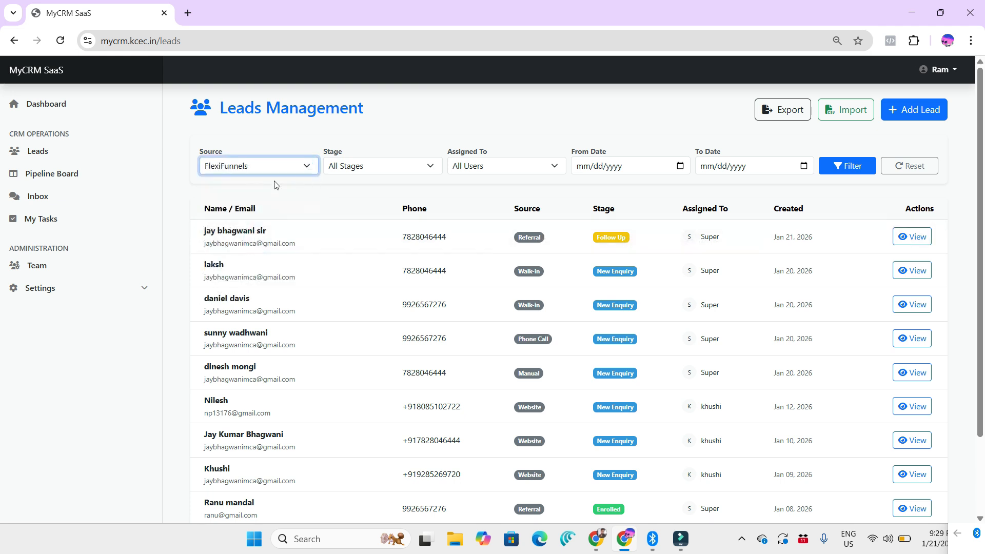
left_click(848, 166)
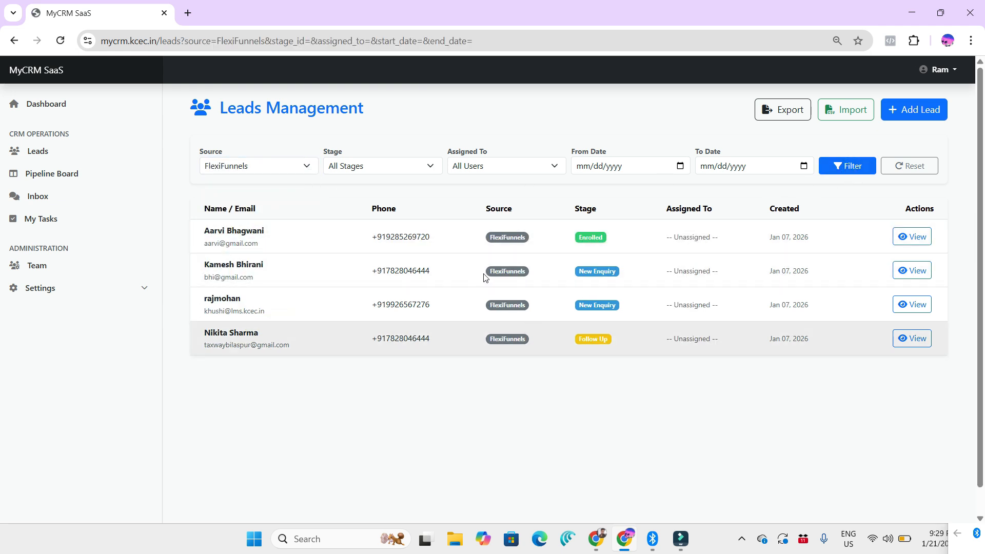
Step: Narrow the FlexiFunnels leads to the Follow Up stage
left_click(406, 165)
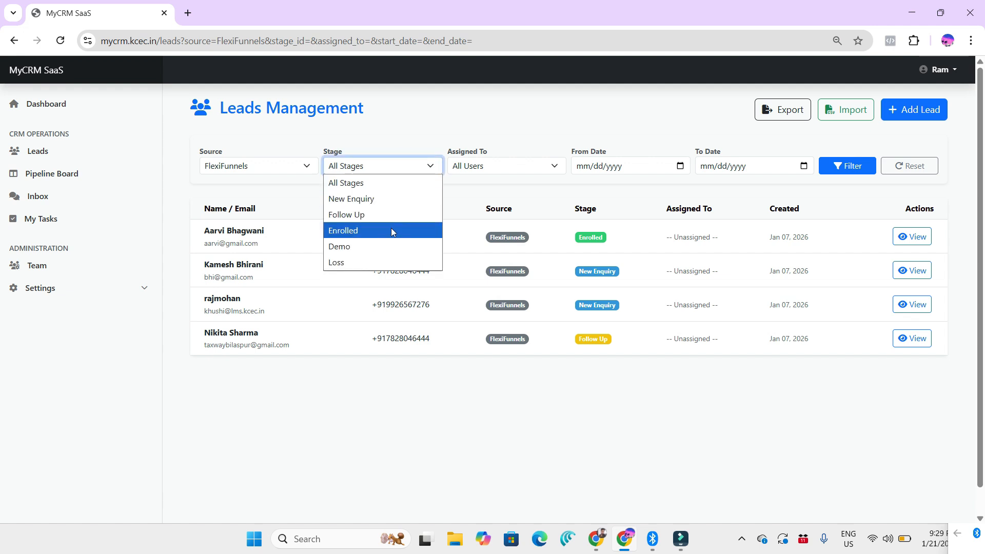
left_click(395, 215)
left_click(847, 166)
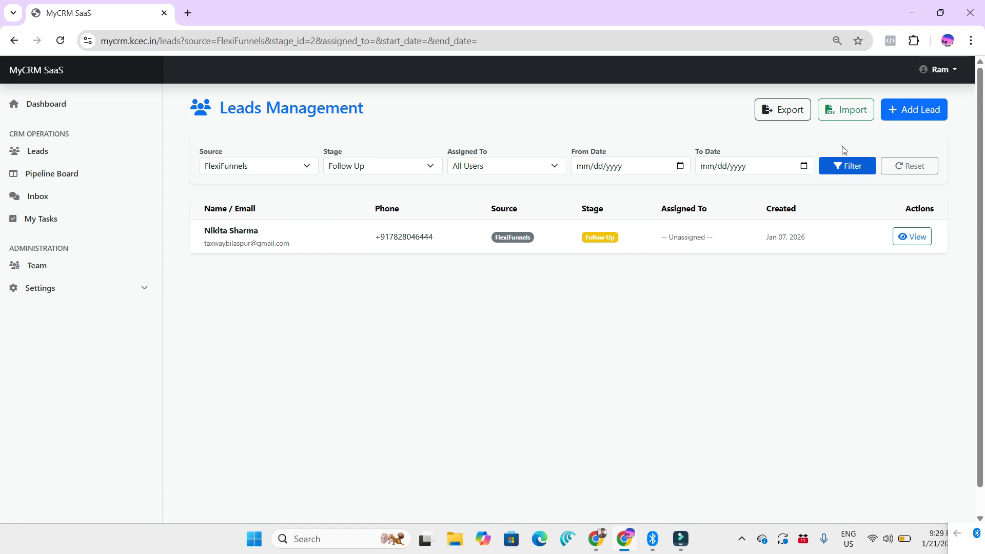
Step: Bulk import leads from sample_leads.csv in the Downloads folder after checking the file's preview
left_click(854, 112)
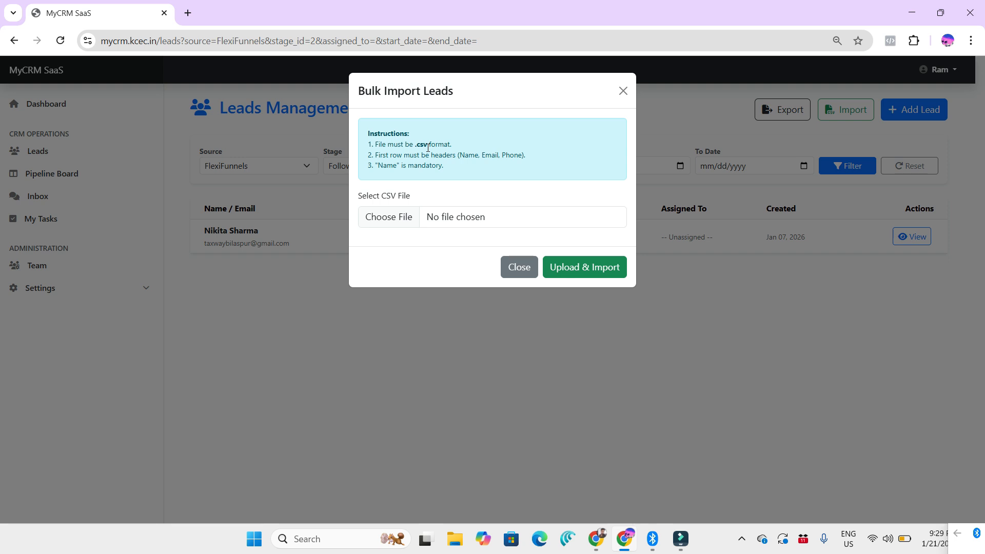
left_click(407, 216)
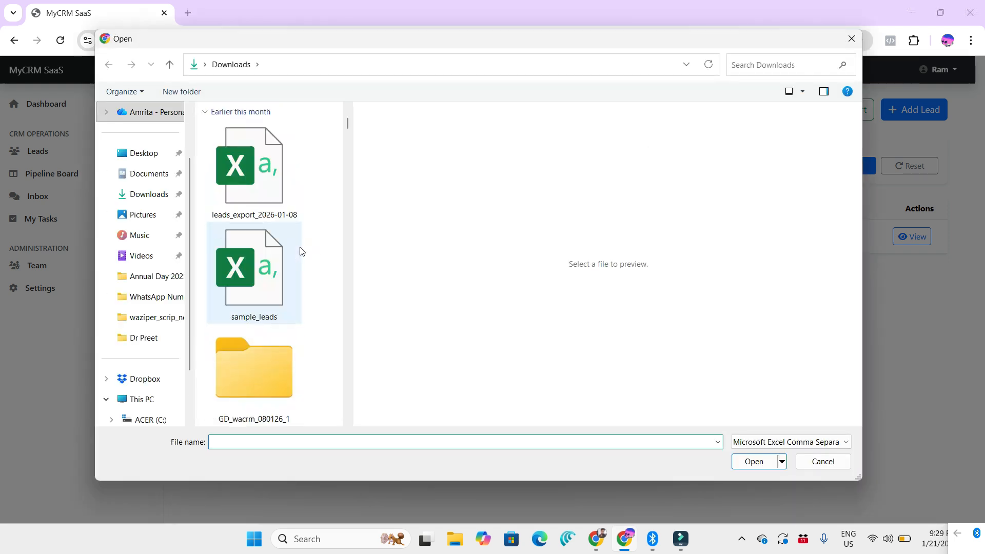
left_click(266, 283)
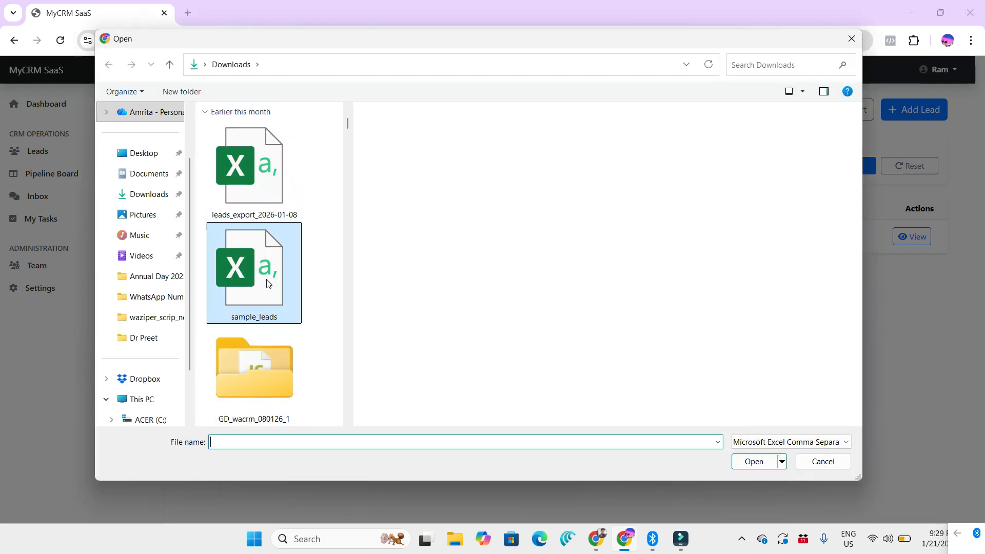
left_click(363, 109)
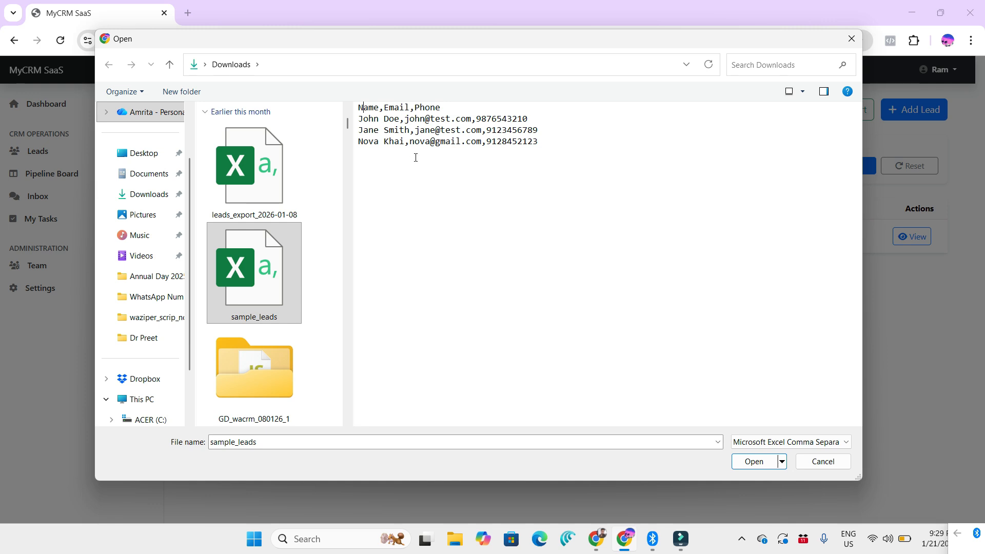
left_click(754, 461)
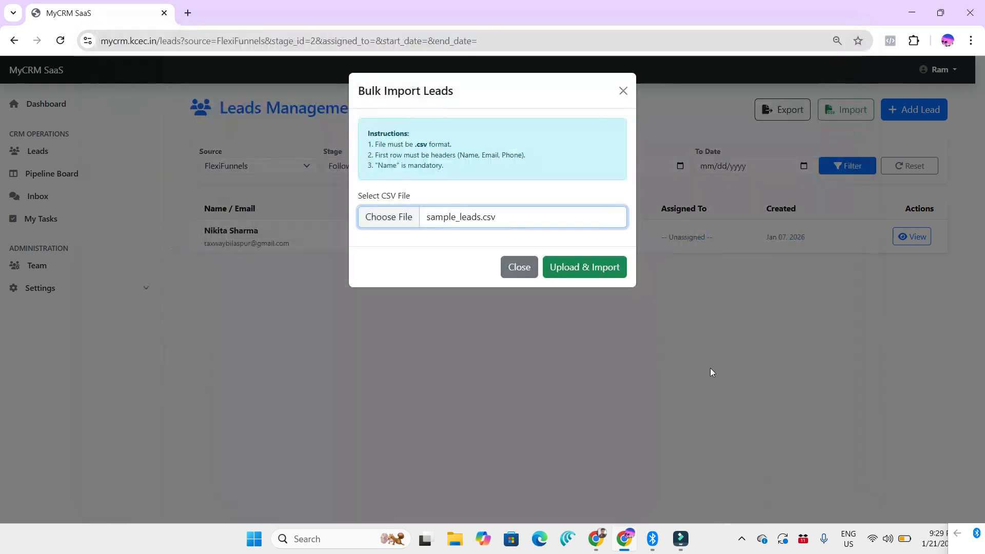
left_click(601, 268)
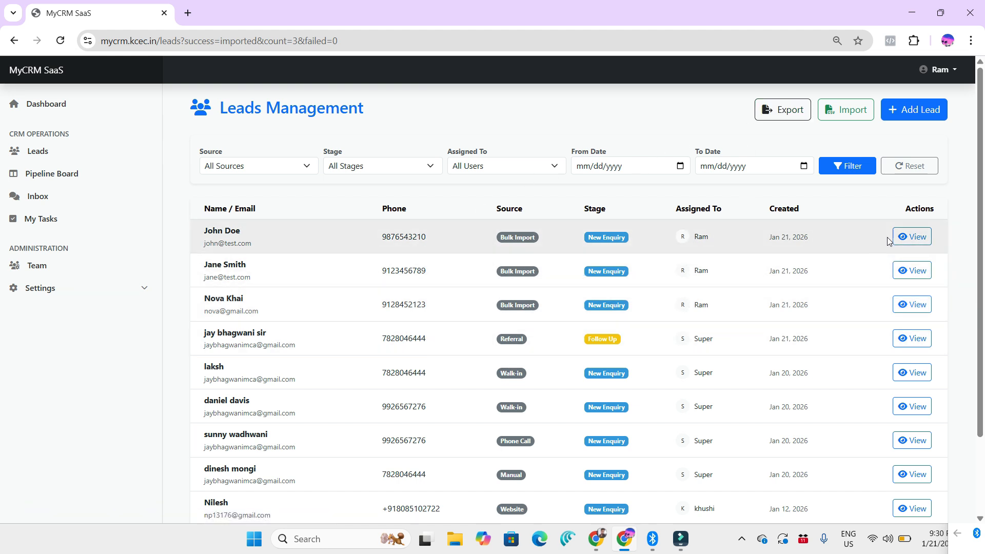
Step: Open the first imported lead and post an activity note saying the lead is ready to take the demo classes
left_click(921, 240)
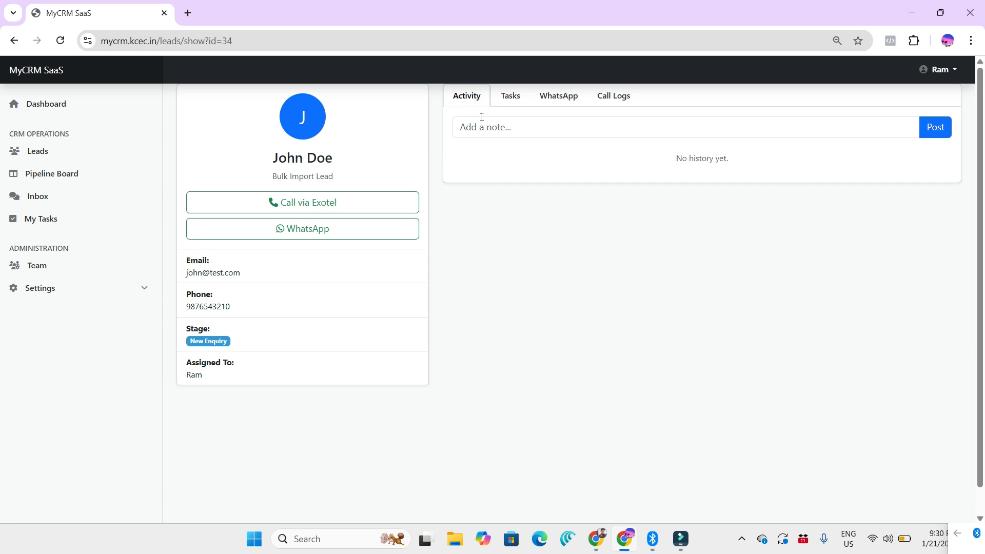
left_click(524, 132)
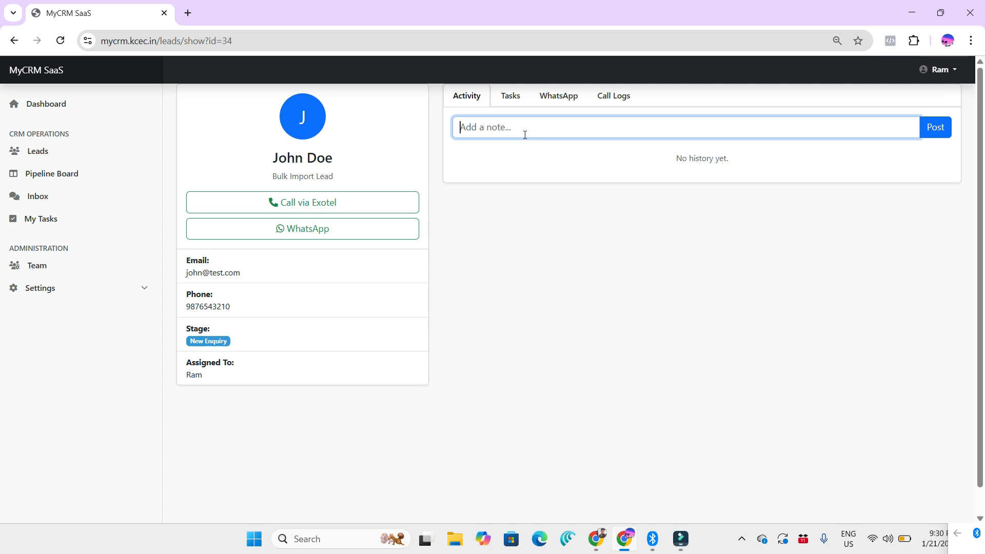
type("John is ready to take the demo cla")
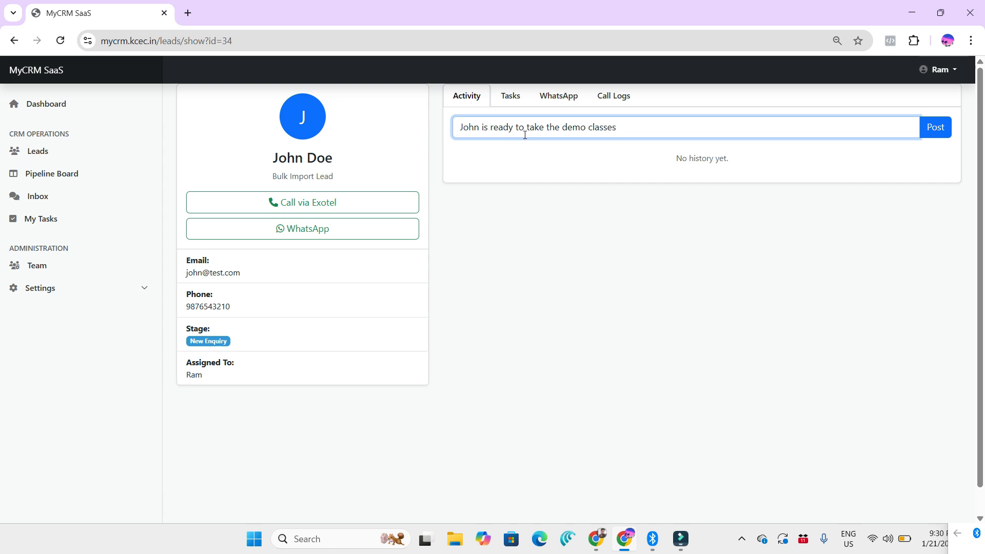
type("sses")
left_click(936, 136)
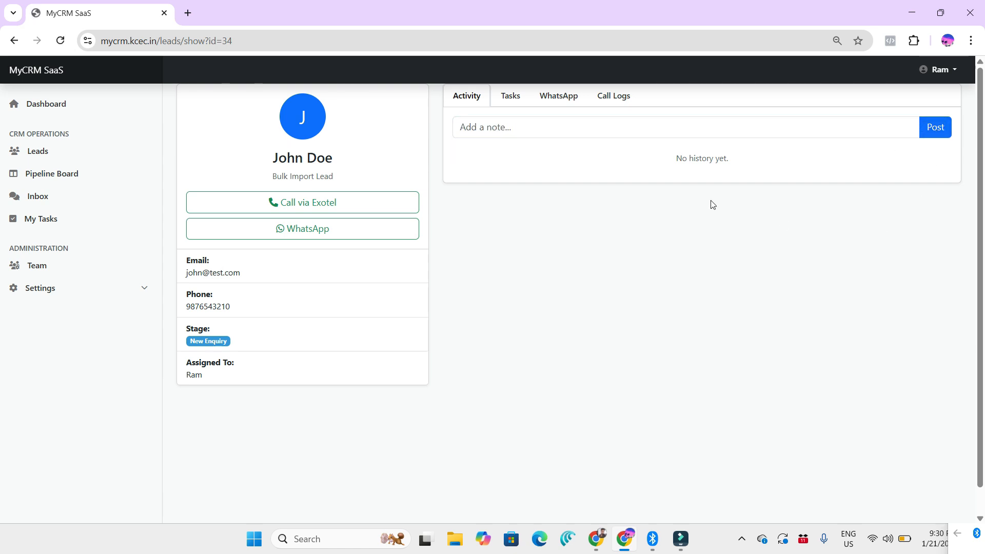
Step: Start a new task for the lead, titled as communicating with the lead by first name and described as "he is interested in demo classes"
left_click(511, 97)
left_click(927, 127)
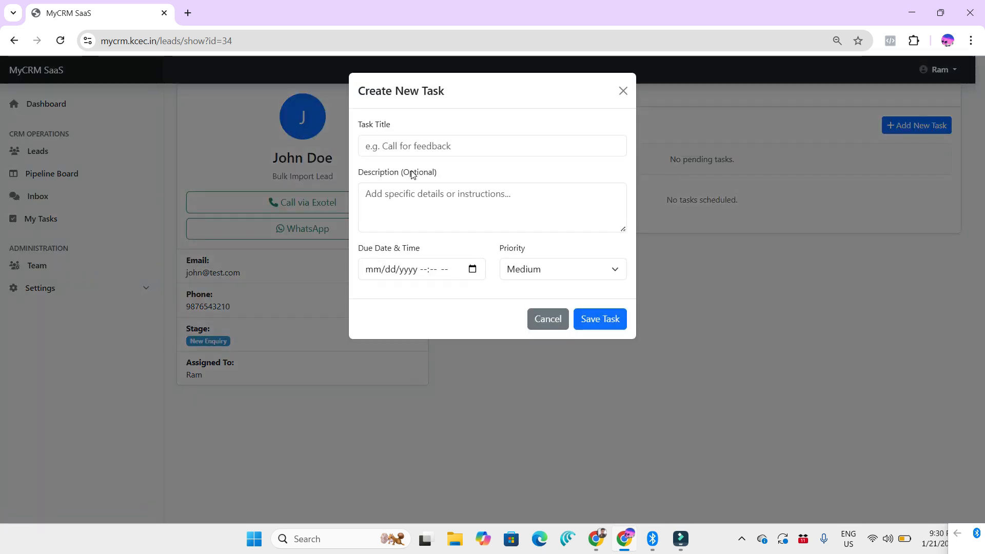
left_click(423, 145)
type("commun")
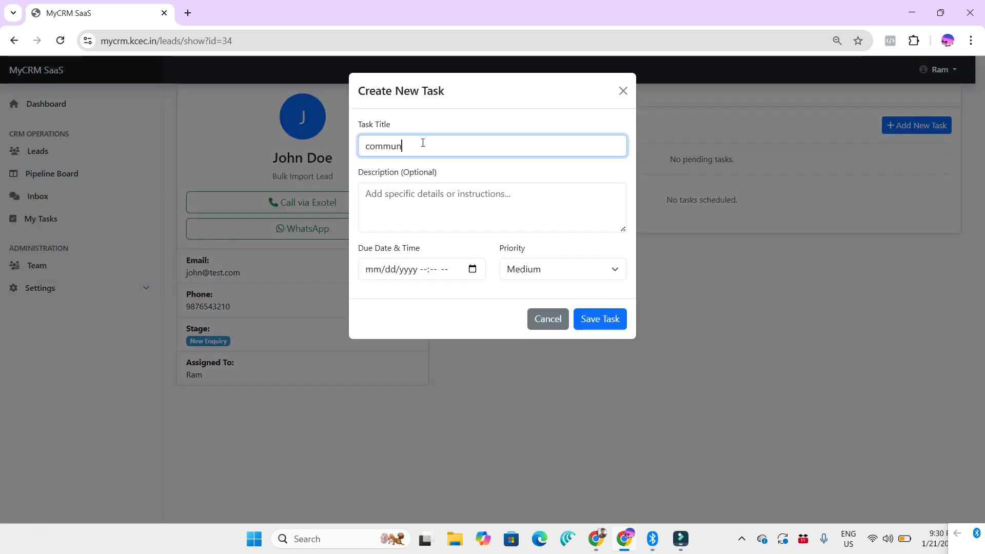
type("icate with john")
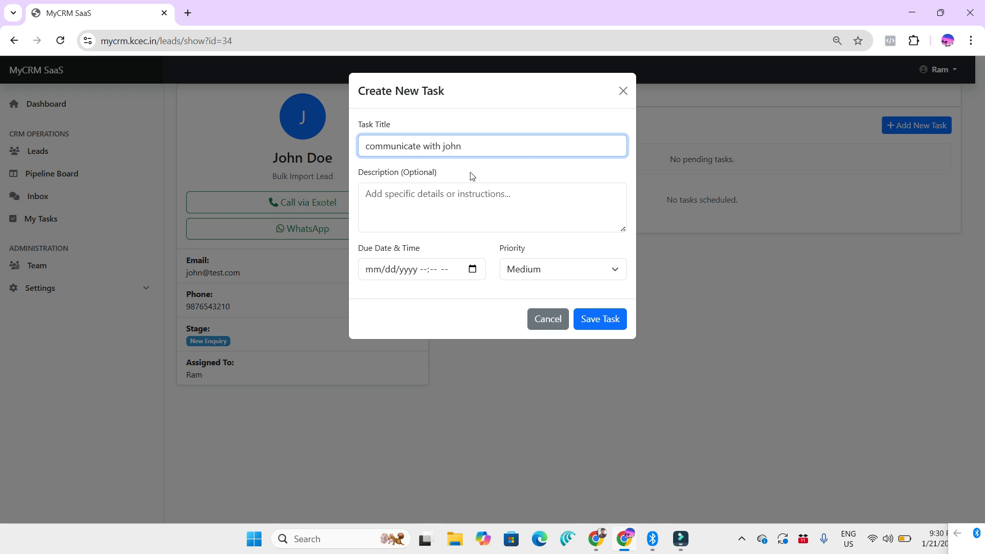
left_click(472, 193)
type("he is intere")
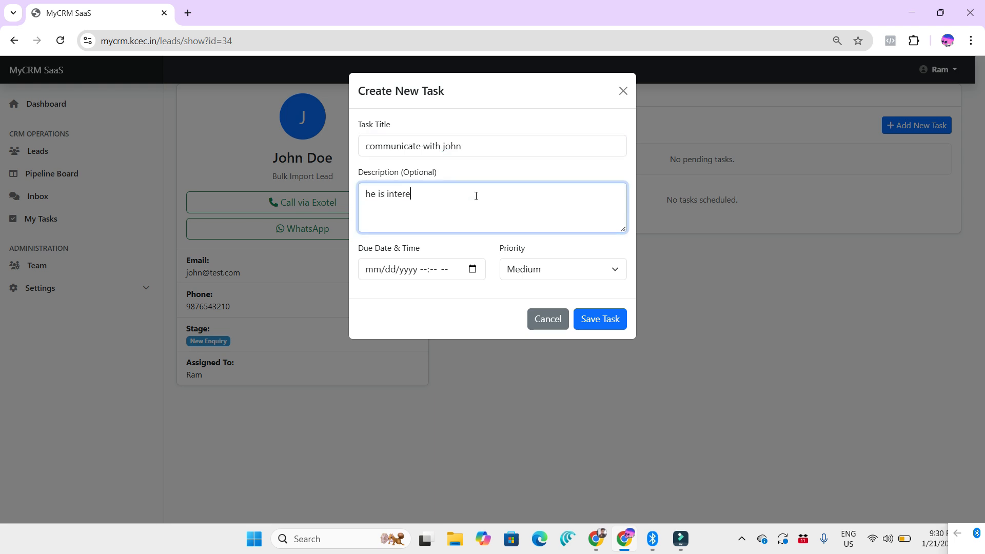
type("sted in demo classes")
Step: Set the task's due date to 01/22/2026 09:30 PM and its priority to High, and save the task
left_click(377, 277)
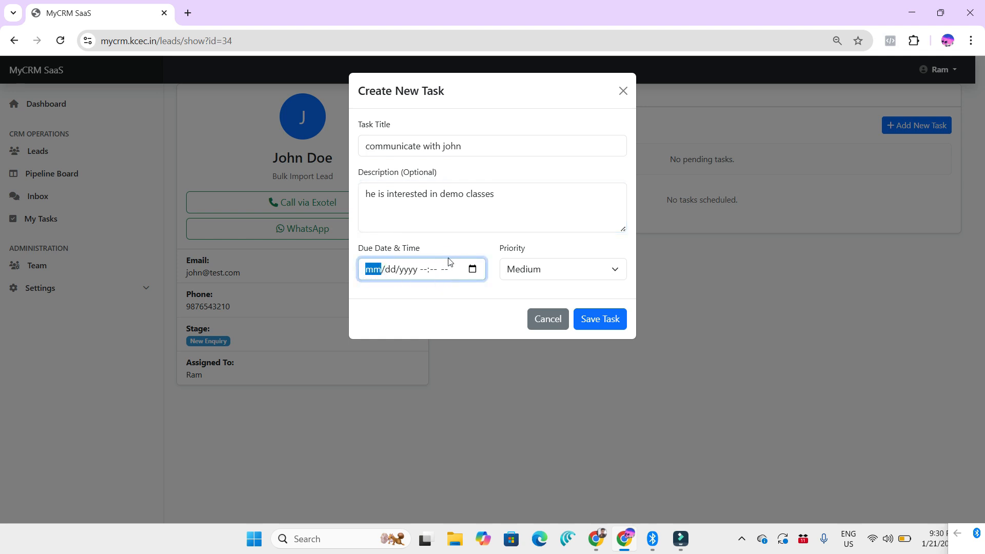
left_click(468, 271)
left_click(437, 379)
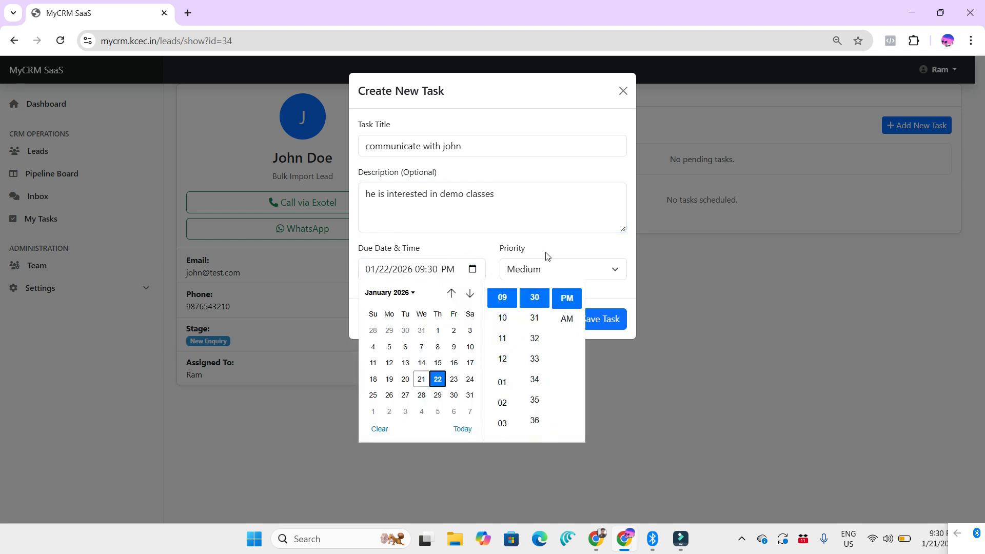
left_click(548, 257)
left_click(564, 271)
left_click(557, 322)
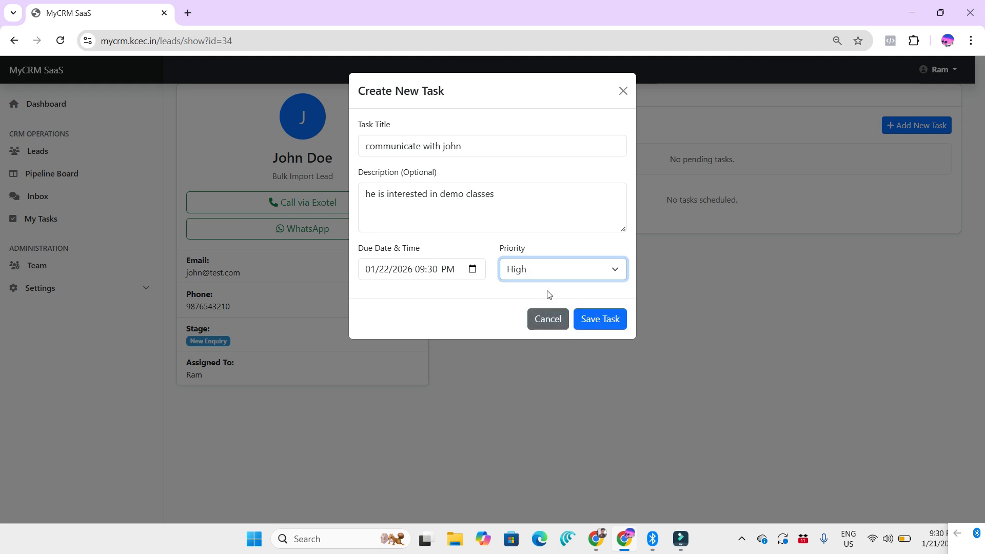
left_click(601, 318)
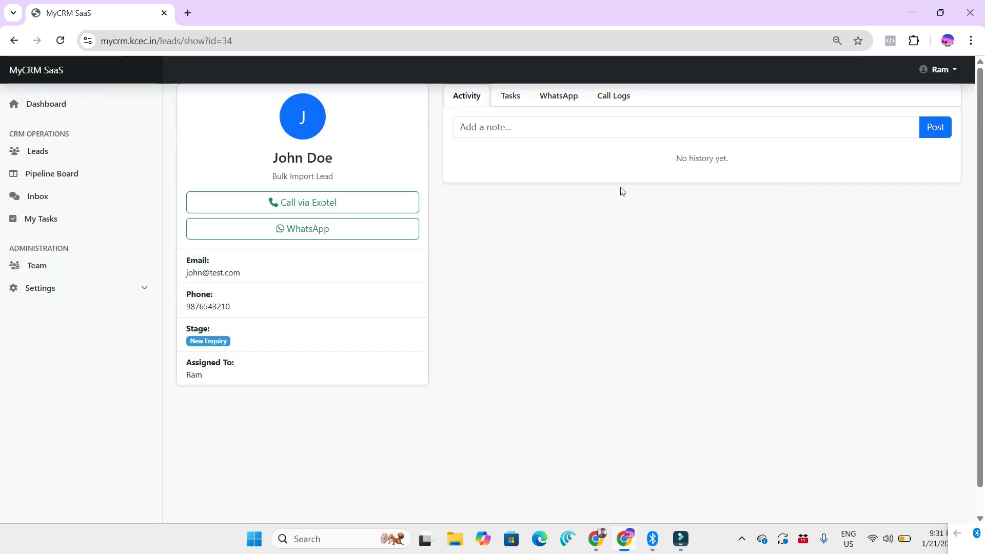
Step: Check the new task among the lead's pending tasks and in the team member's own task list
left_click(510, 102)
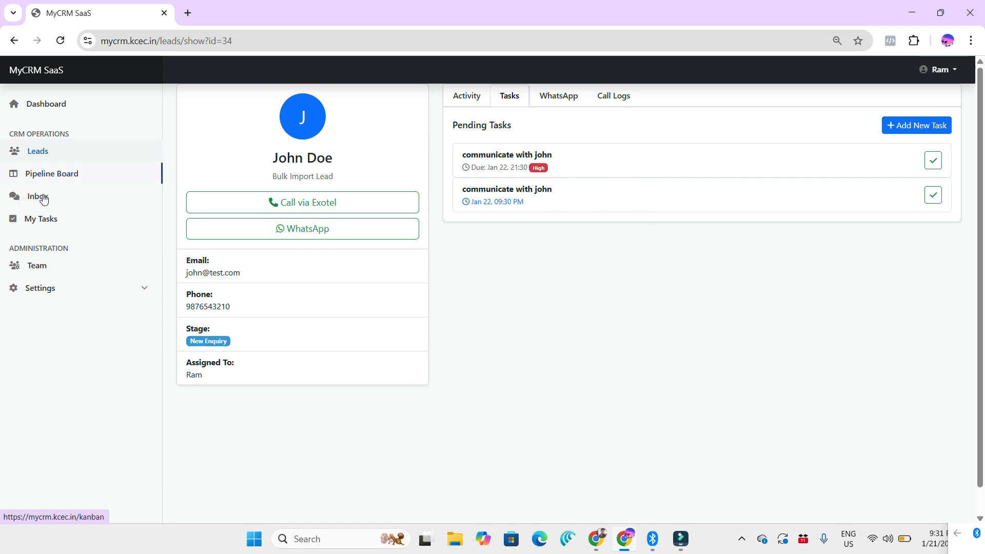
left_click(45, 224)
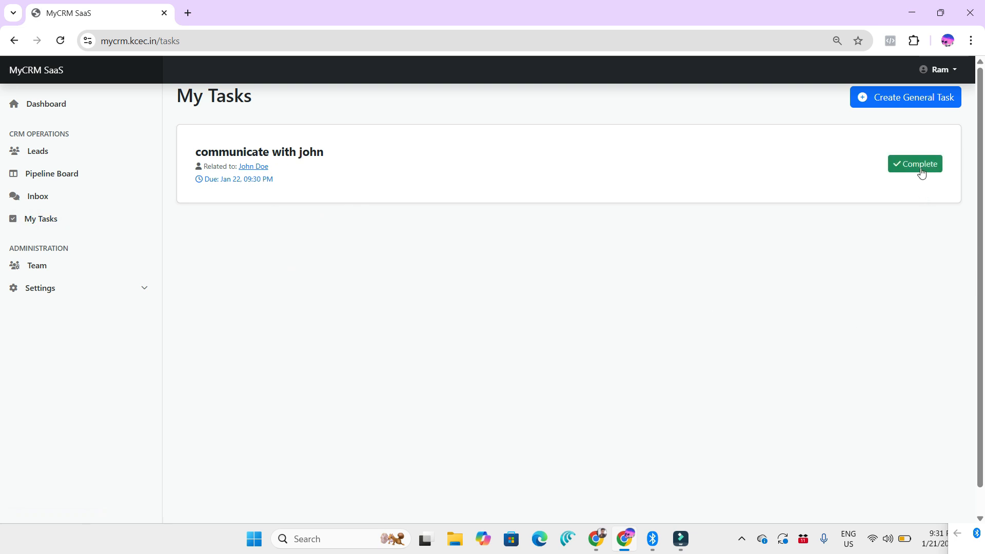
Step: Open the member's leads list, switch to the super admin's browser window, and open the custom fields settings there
left_click(62, 152)
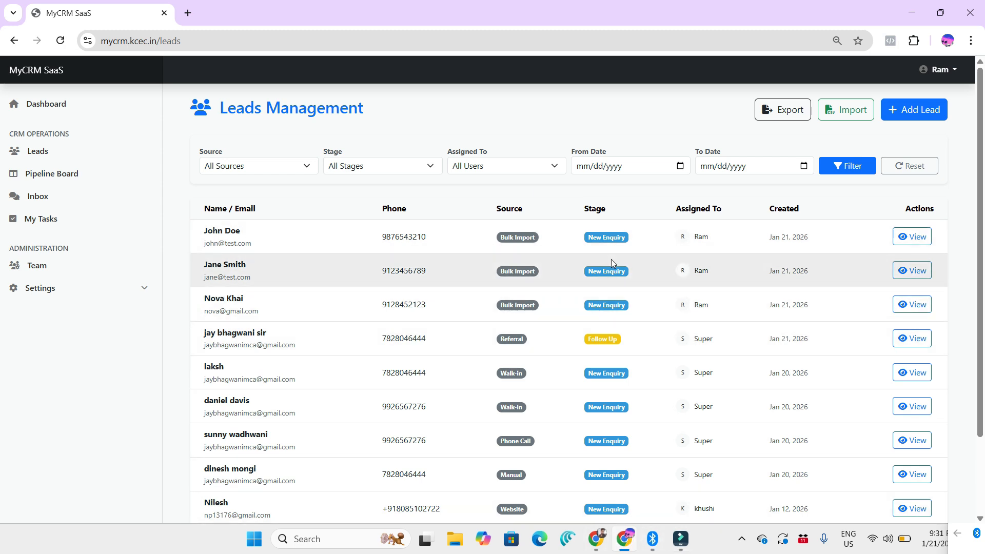
left_click(605, 539)
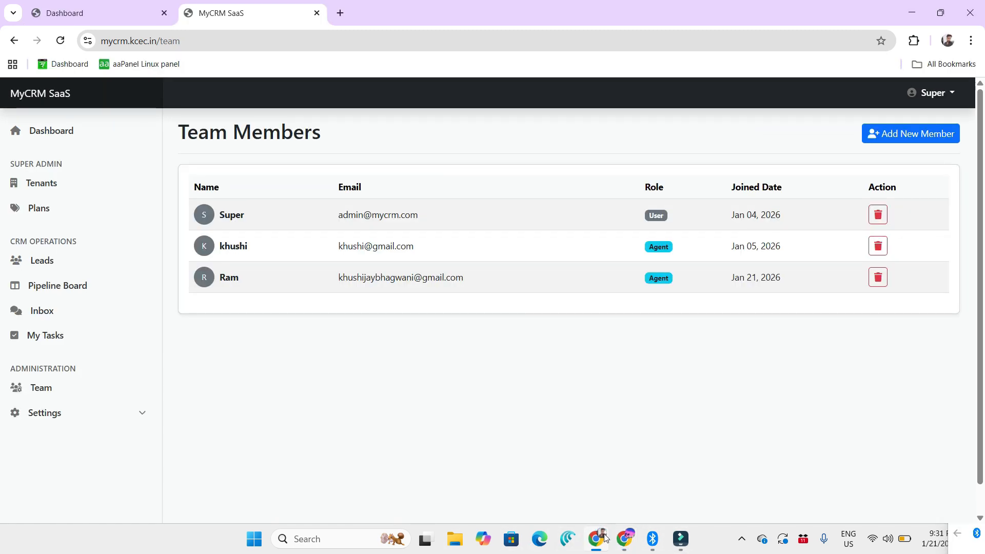
left_click(80, 417)
scroll(79, 441, "down", 1)
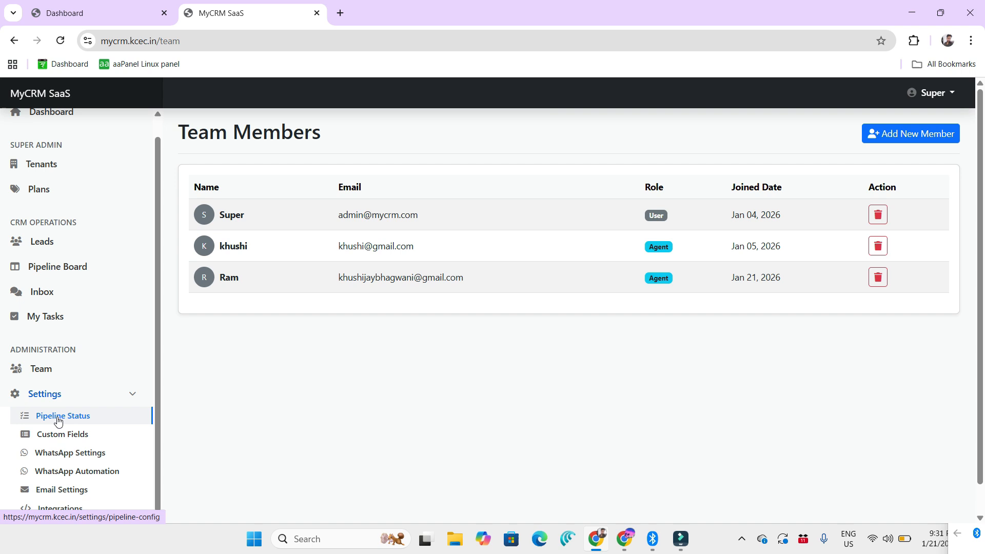
left_click(96, 435)
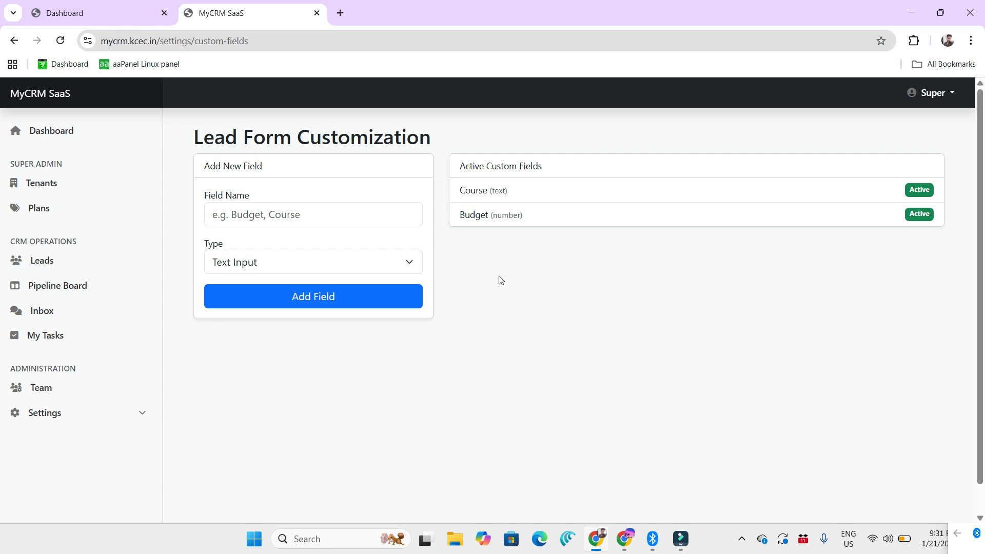
Step: Add a custom lead form field named "Appointment Date" with the Date Picker type
left_click(295, 222)
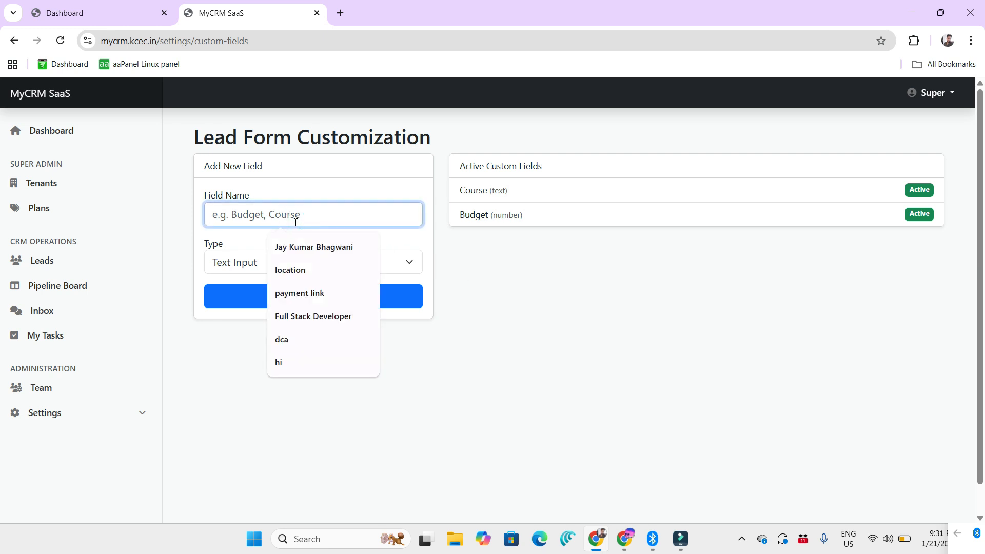
type("Appointm")
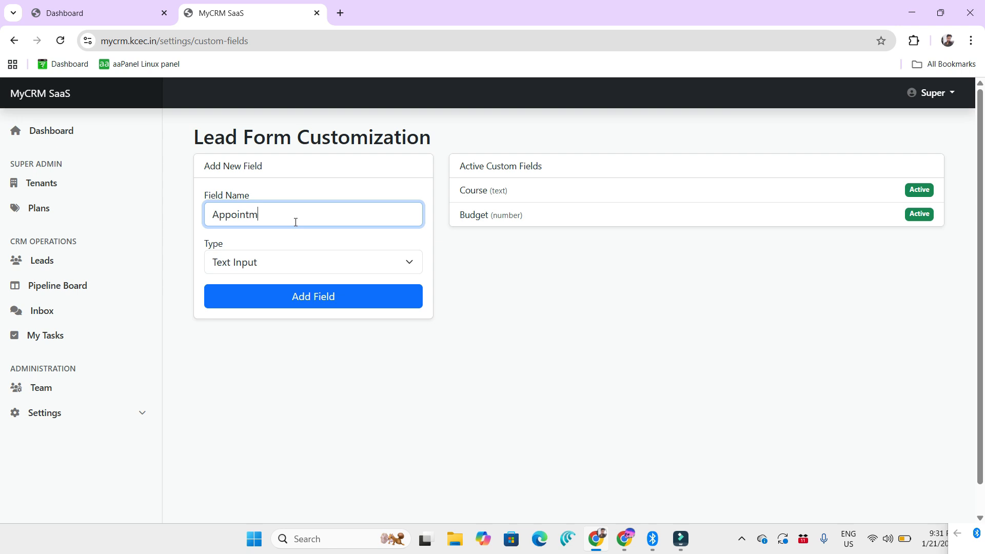
type("ent Date")
left_click(330, 262)
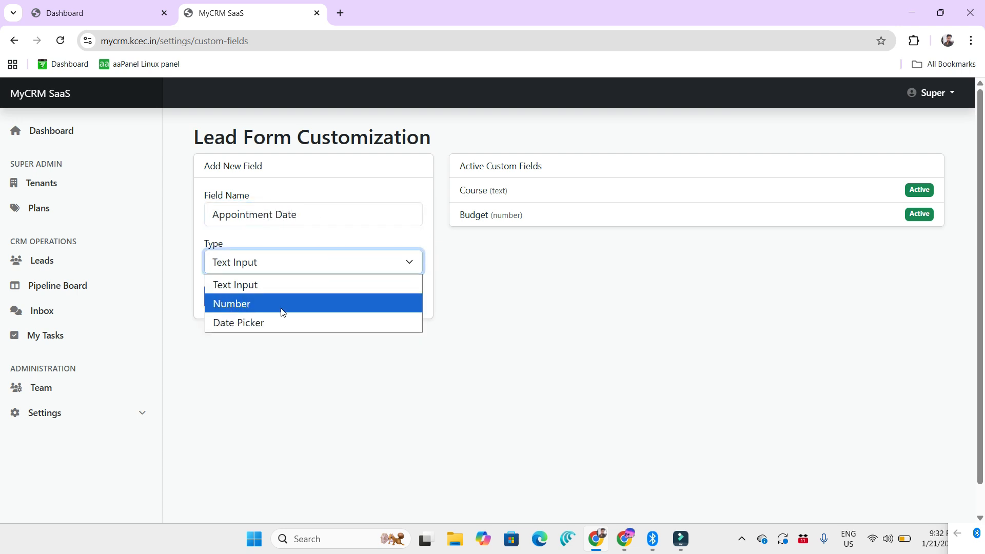
left_click(283, 322)
left_click(310, 305)
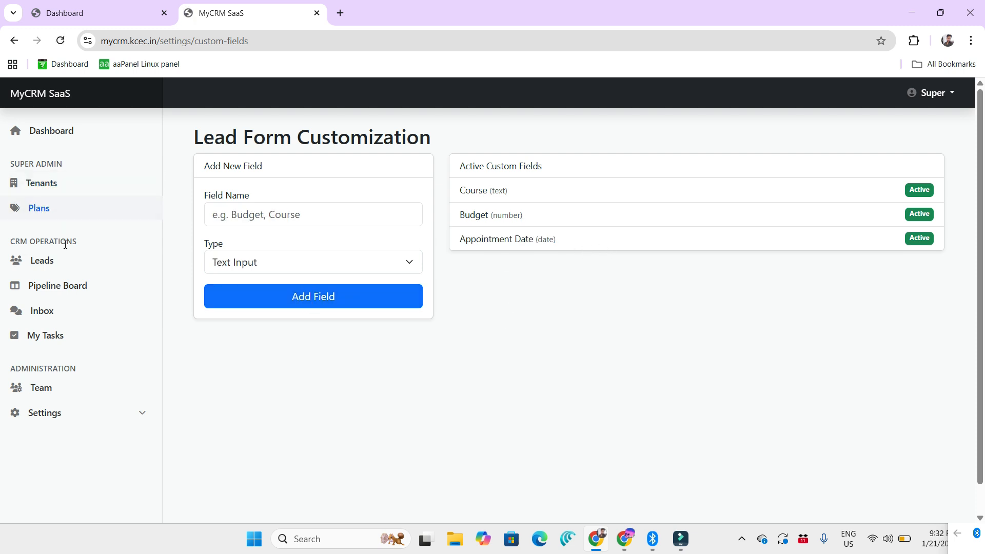
Step: Open a new lead form to check its additional details fields and the assignable members, and close it without creating a lead
left_click(56, 263)
left_click(913, 139)
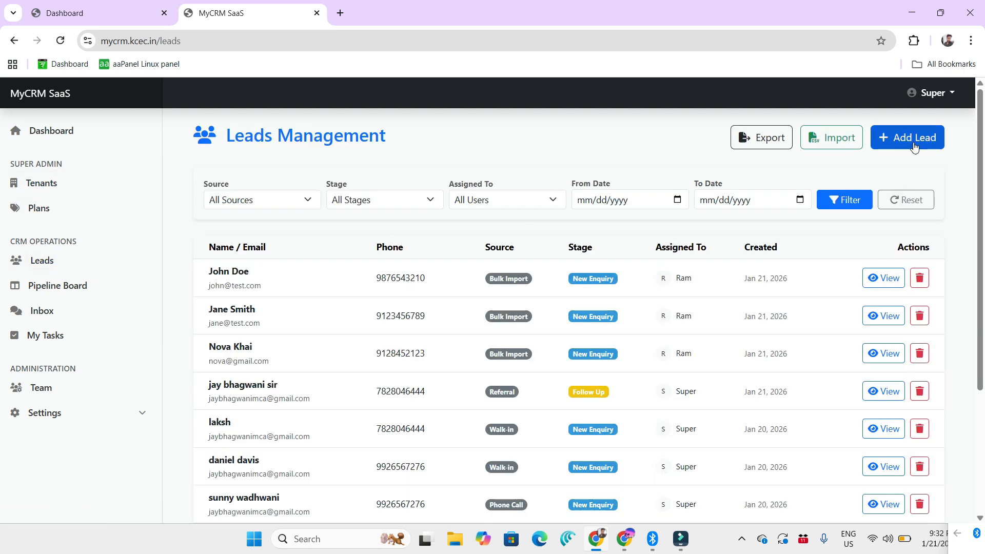
scroll(440, 387, "down", 1)
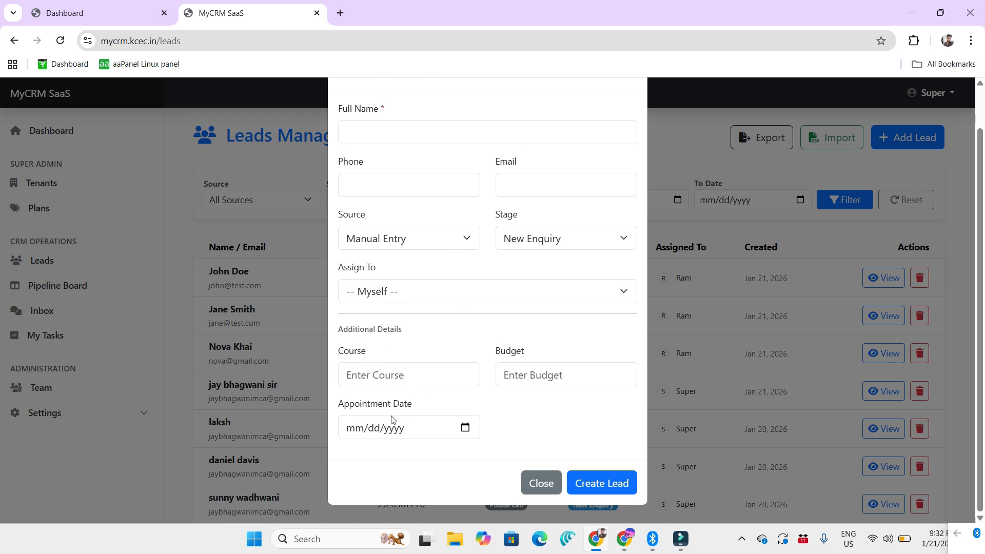
scroll(411, 380, "up", 1)
scroll(412, 382, "down", 1)
scroll(443, 298, "up", 1)
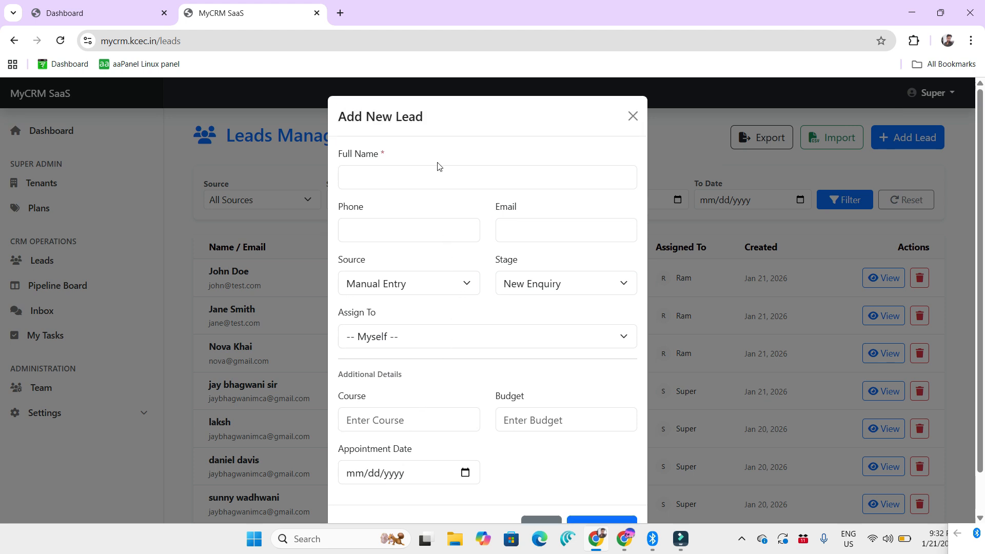
left_click(424, 326)
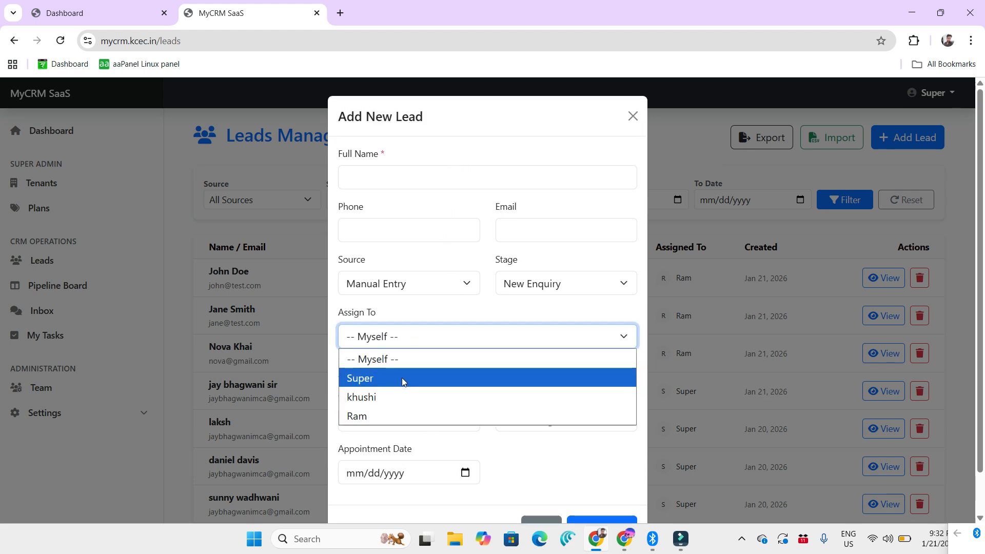
left_click(523, 168)
left_click(634, 118)
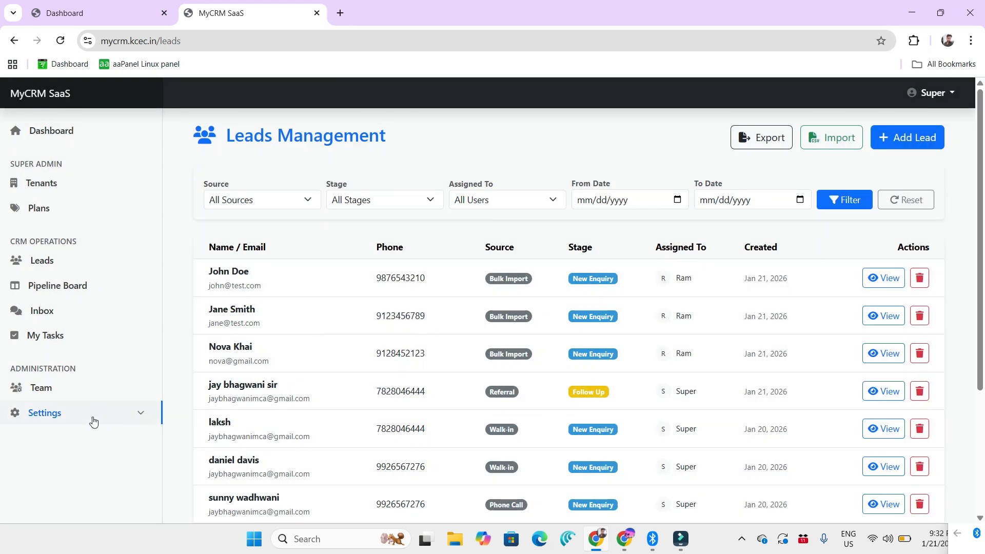
Step: Rename the "New Enquiry" pipeline stage as "New Student Enquiry" and save the change
left_click(93, 421)
left_click(77, 417)
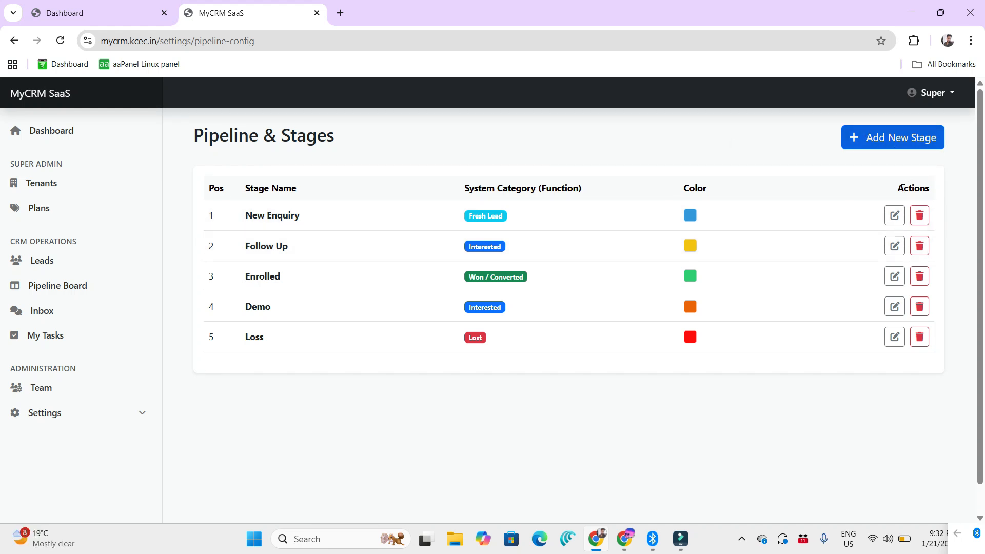
left_click(895, 215)
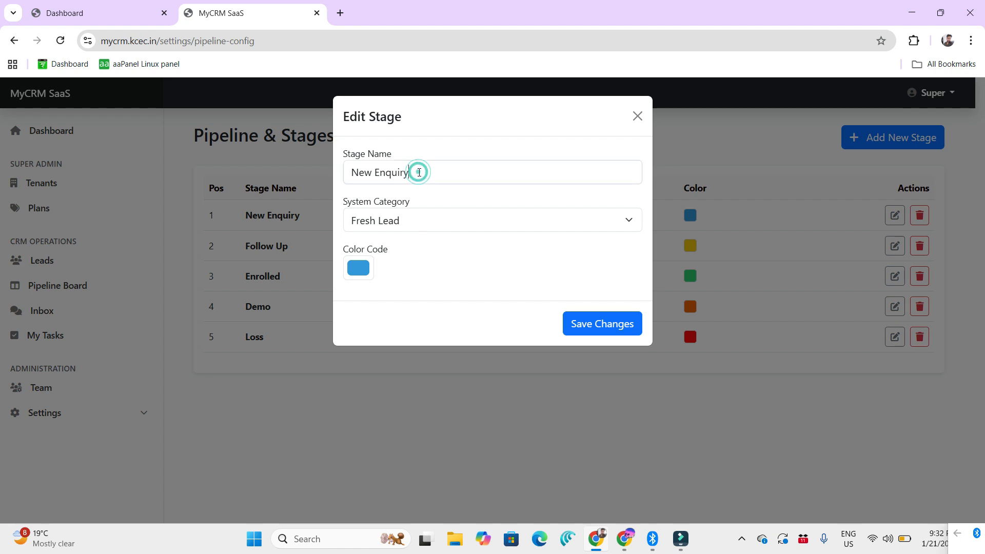
left_click_drag(415, 171, 322, 177)
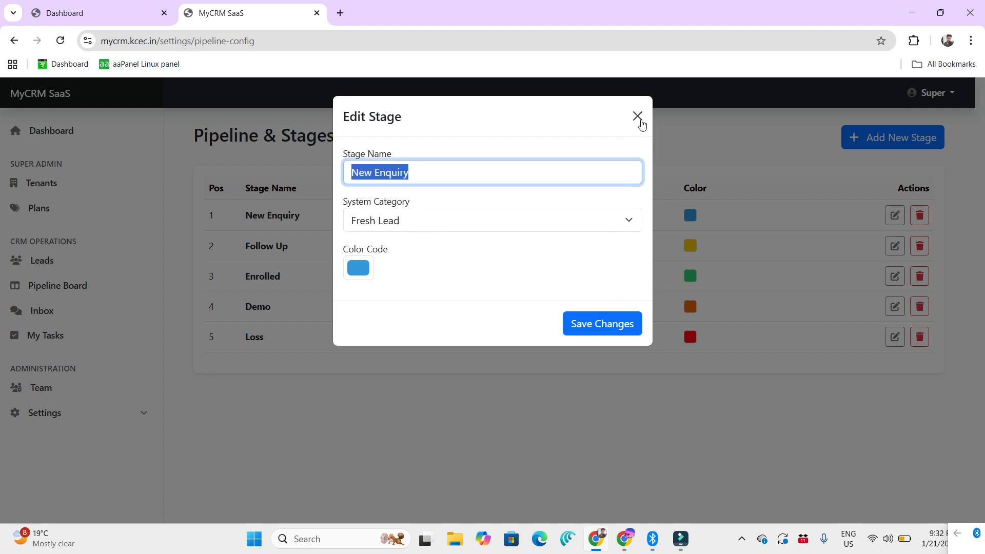
left_click(440, 179)
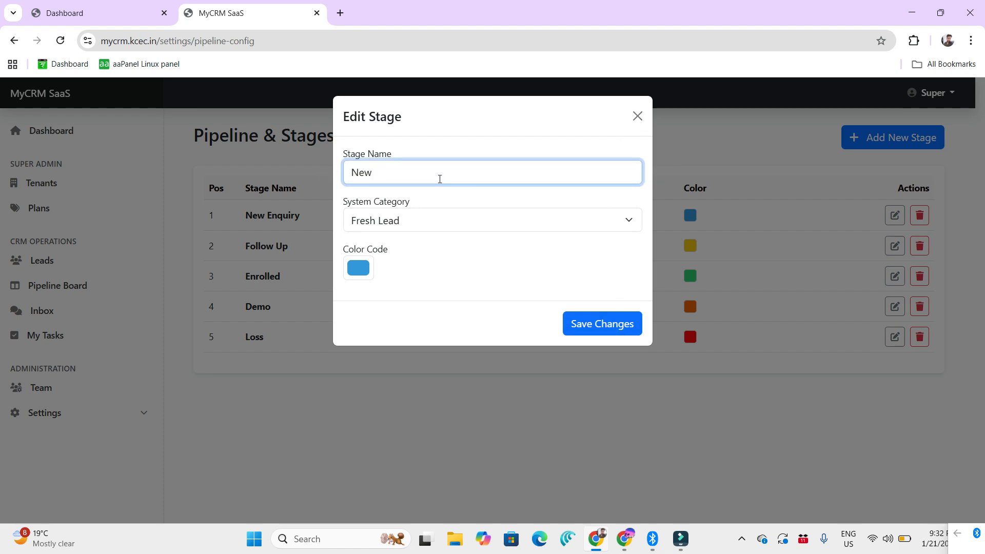
type("Student Enquiry")
left_click(607, 332)
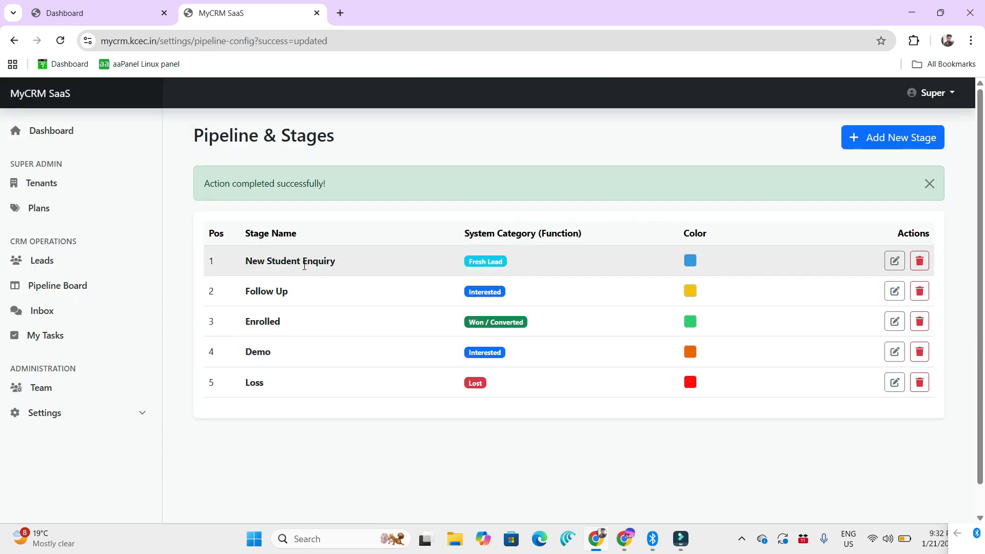
Step: Check the renamed stage on the Pipeline Board and look across all its columns through to Loss
left_click(72, 286)
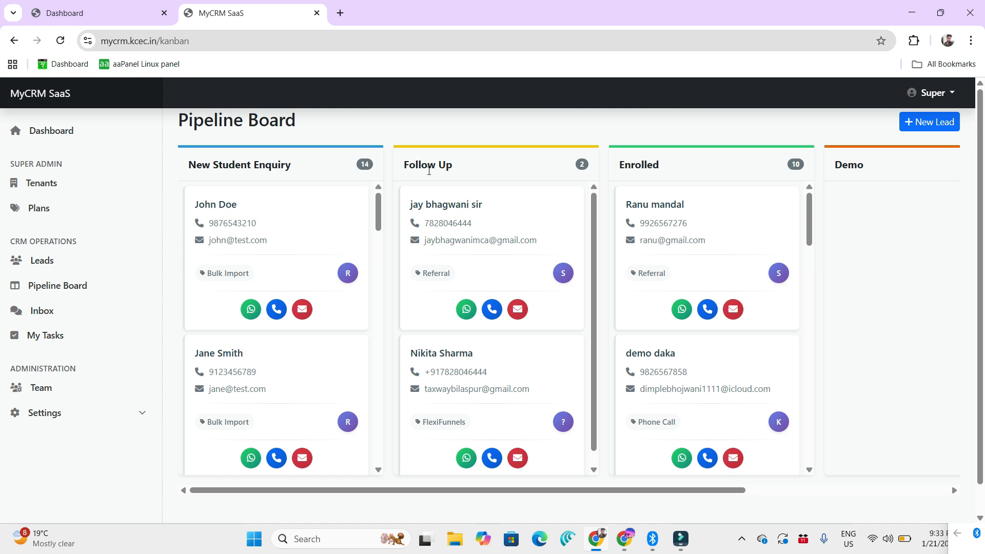
left_click(66, 413)
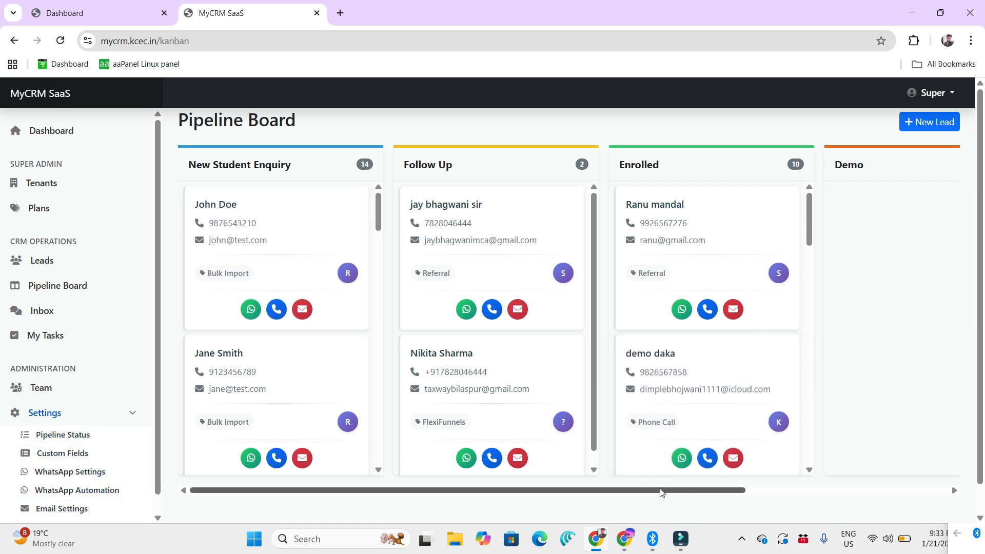
left_click_drag(662, 492, 895, 491)
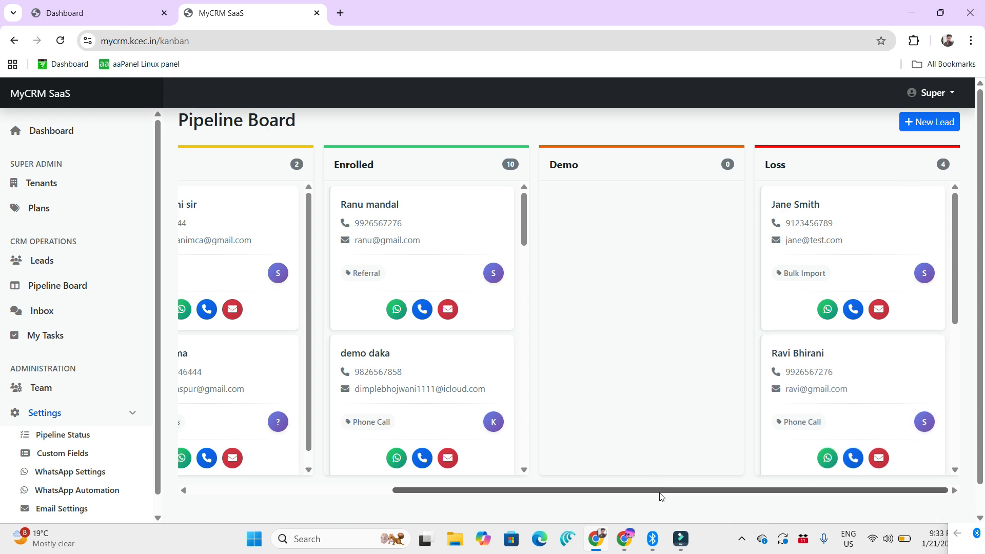
left_click_drag(660, 490, 334, 505)
Step: Open the Integrations settings page with the FlexiFunnels webhook URL
scroll(80, 475, "down", 1)
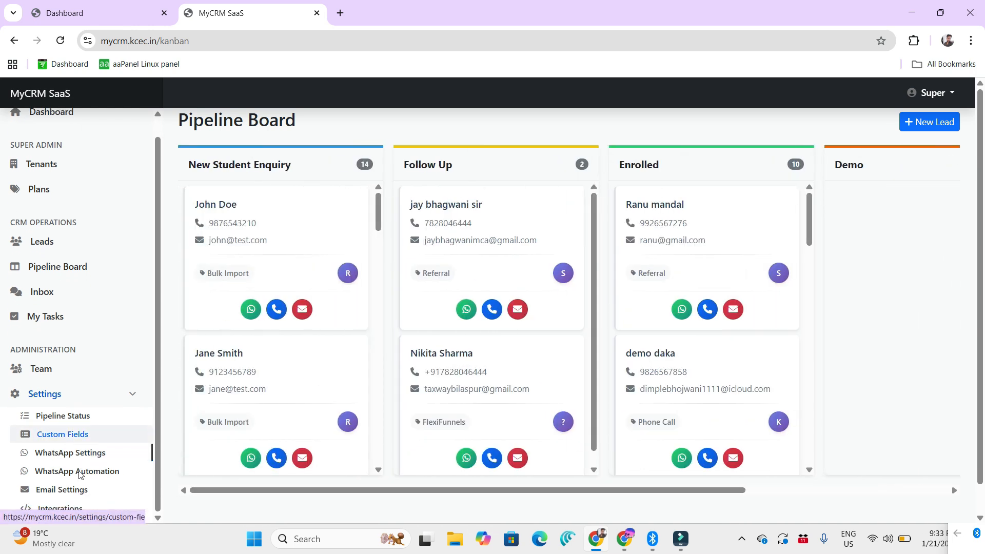
scroll(72, 488, "down", 1)
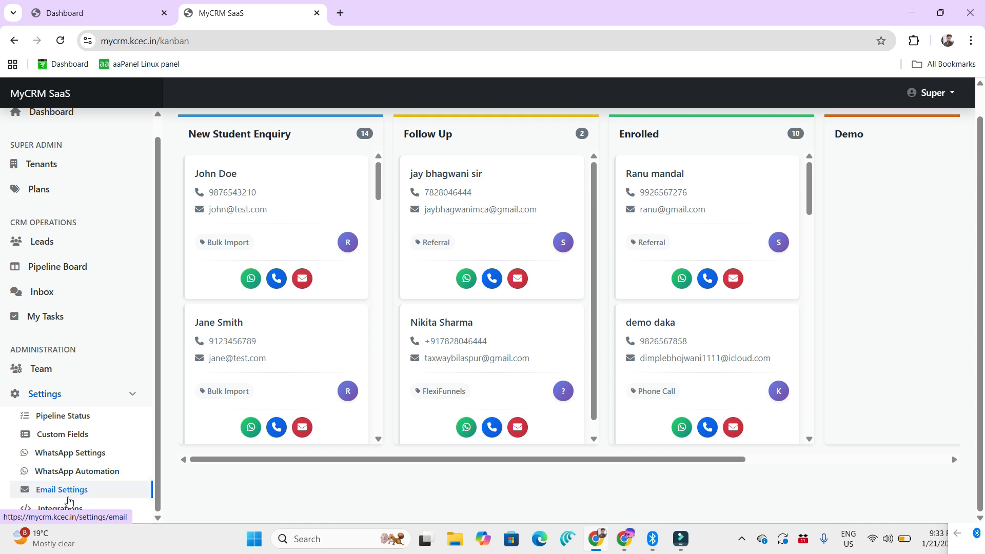
left_click(70, 508)
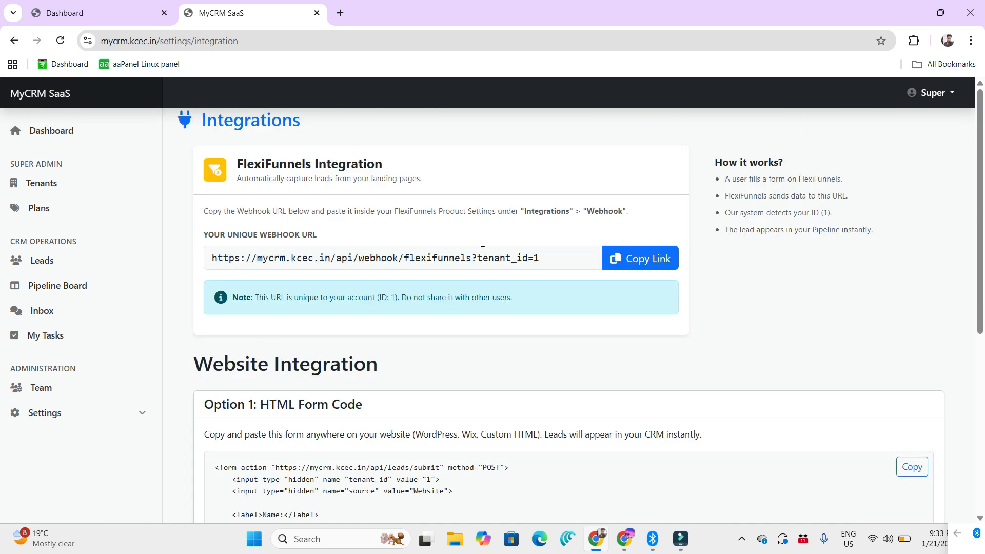
Step: Open the FlexiFunnels login page in a new browser tab and sign in with the account e-mail and password
left_click(339, 13)
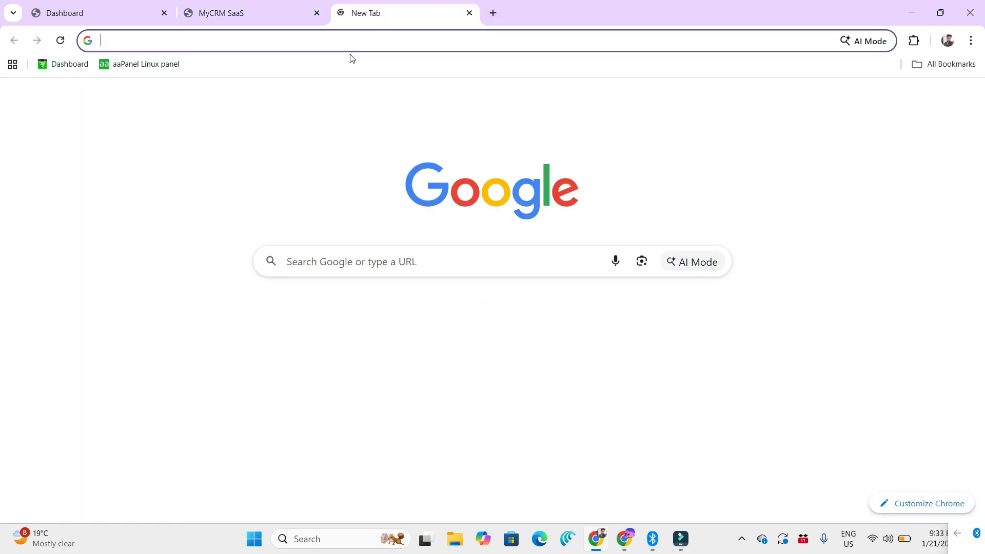
type("app")
key("Return")
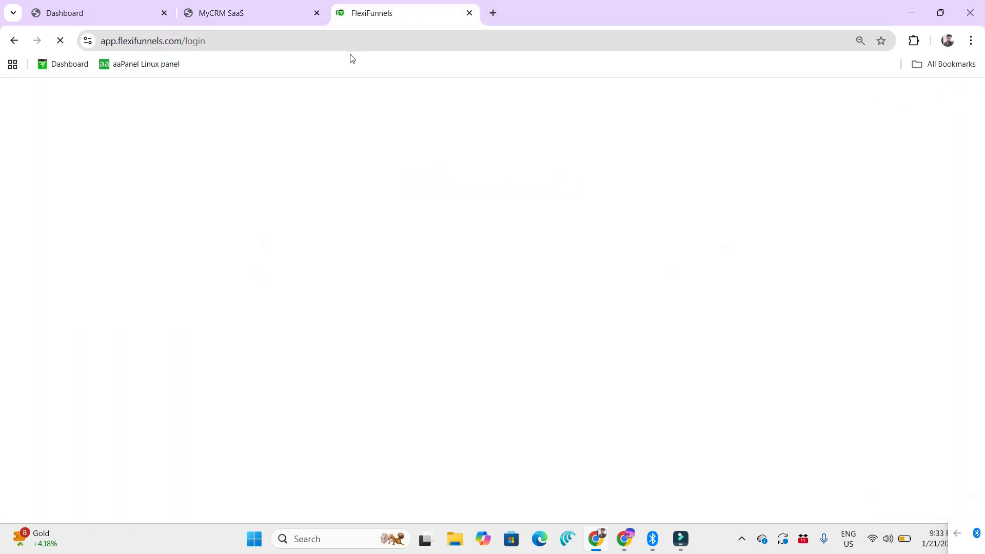
type("jay")
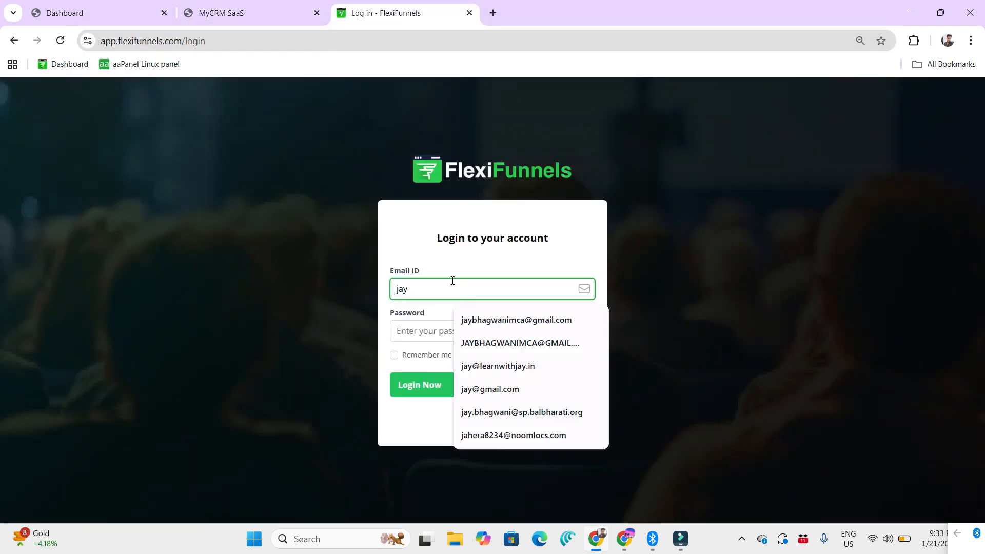
left_click(492, 320)
left_click(450, 330)
type("*")
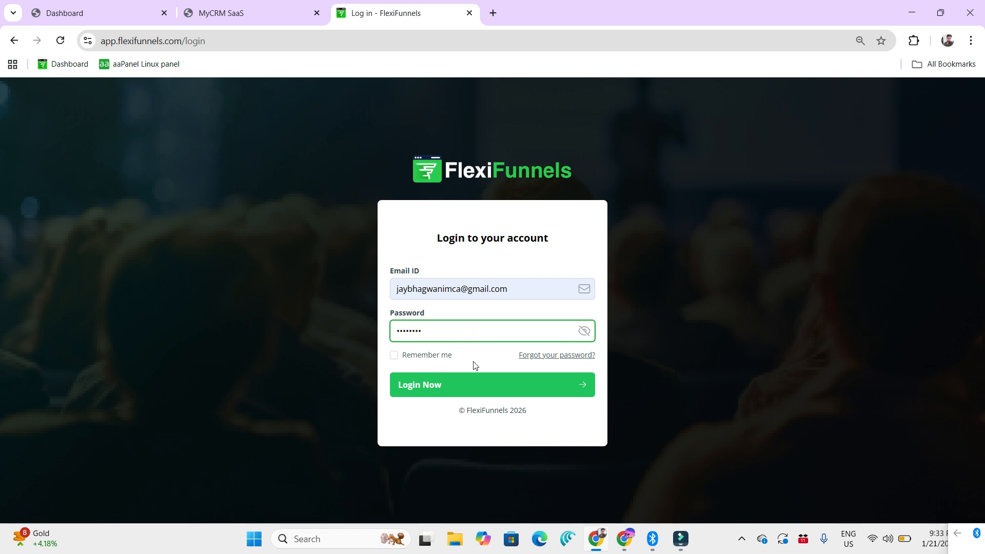
left_click(473, 387)
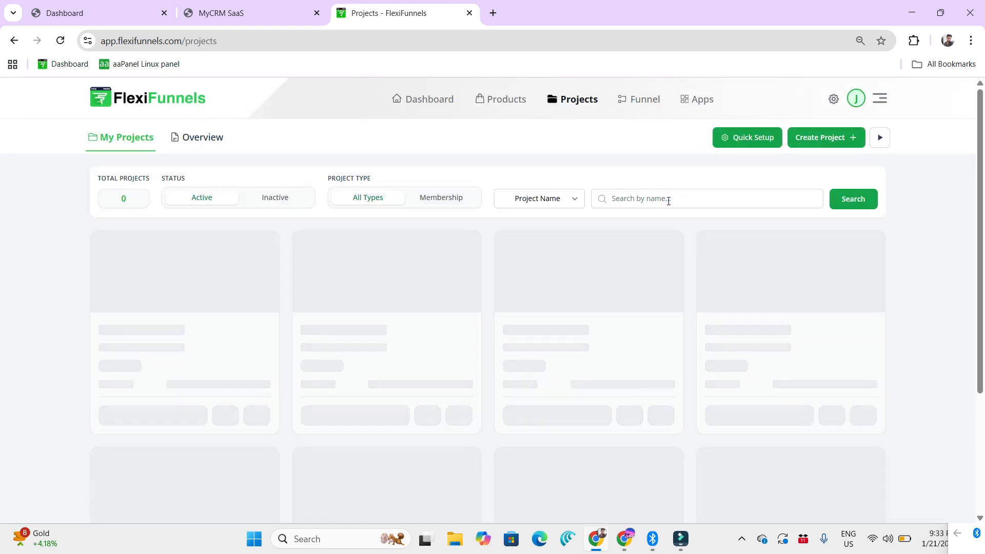
Step: Search the FlexiFunnels projects for "kcec", open the Kcec project, and open its first page in the editor
left_click(668, 201)
type("kce")
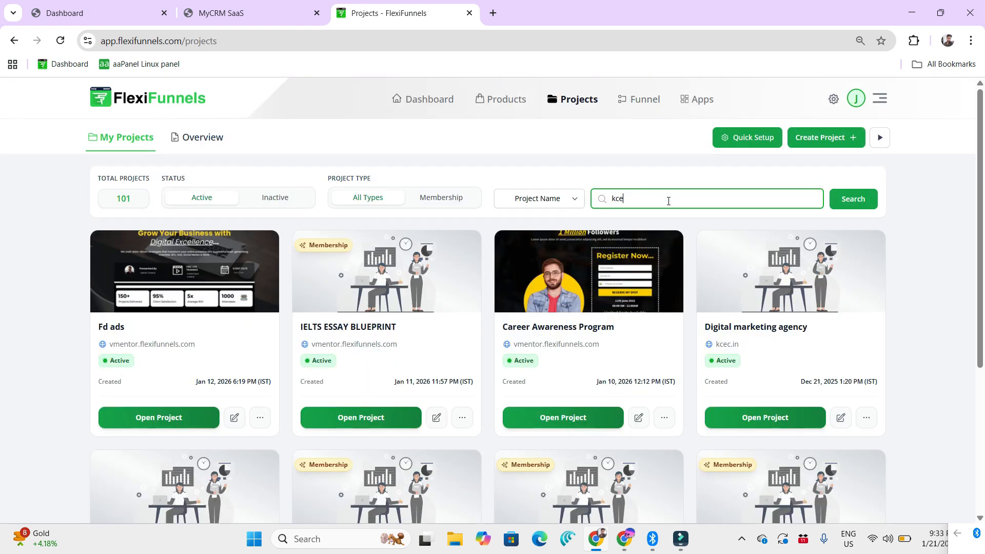
type("c")
left_click(354, 418)
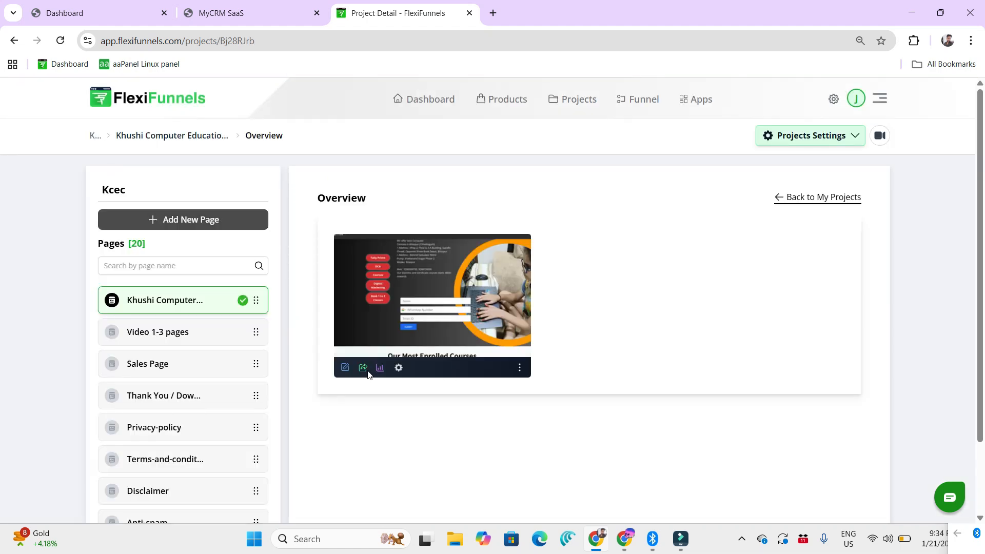
left_click(352, 370)
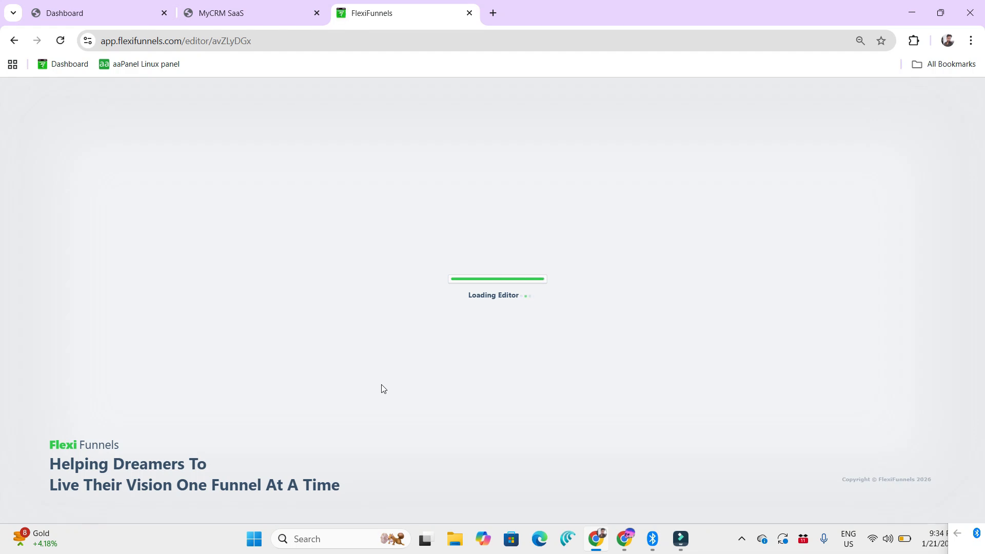
Step: Open the page's popup settings and bring up the Lead popup for editing
scroll(396, 382, "down", 20)
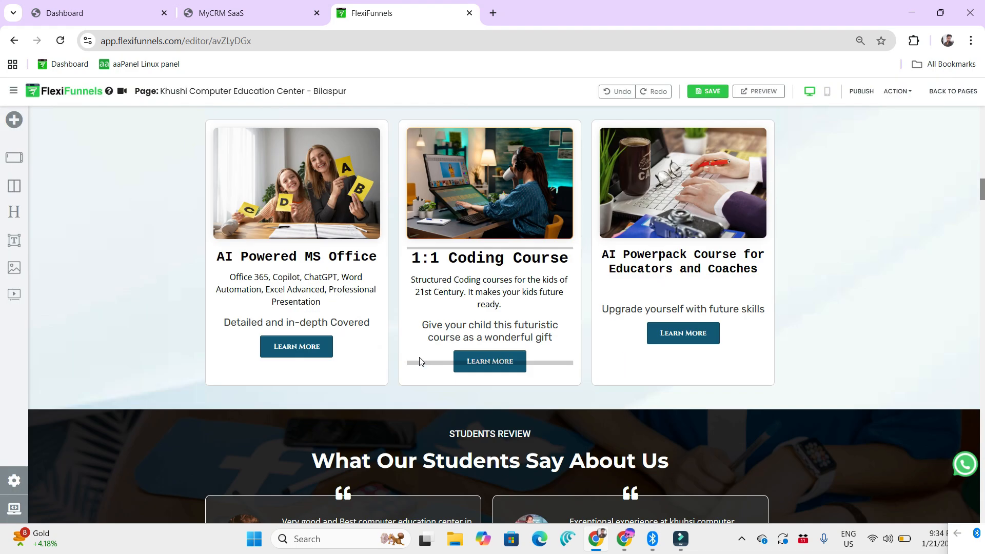
left_click(14, 480)
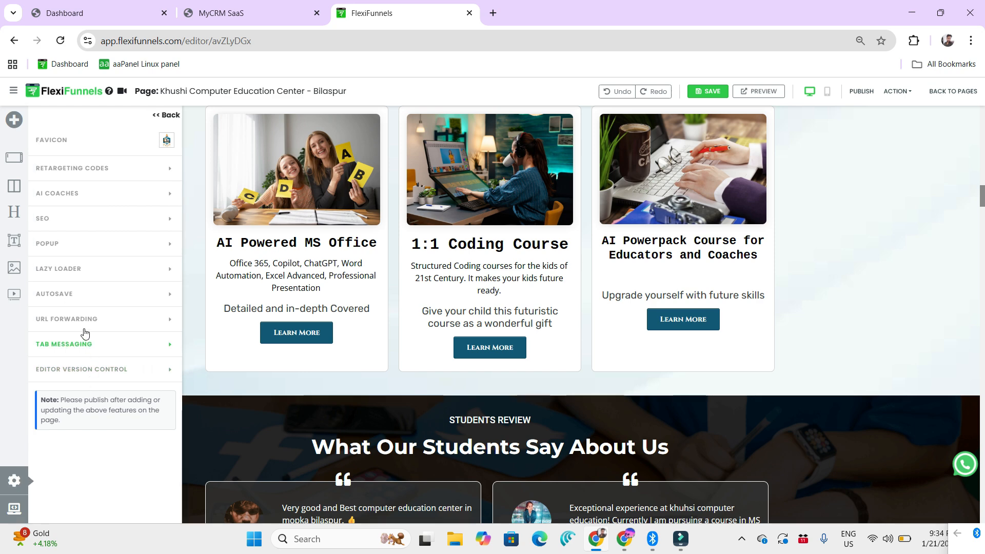
left_click(70, 250)
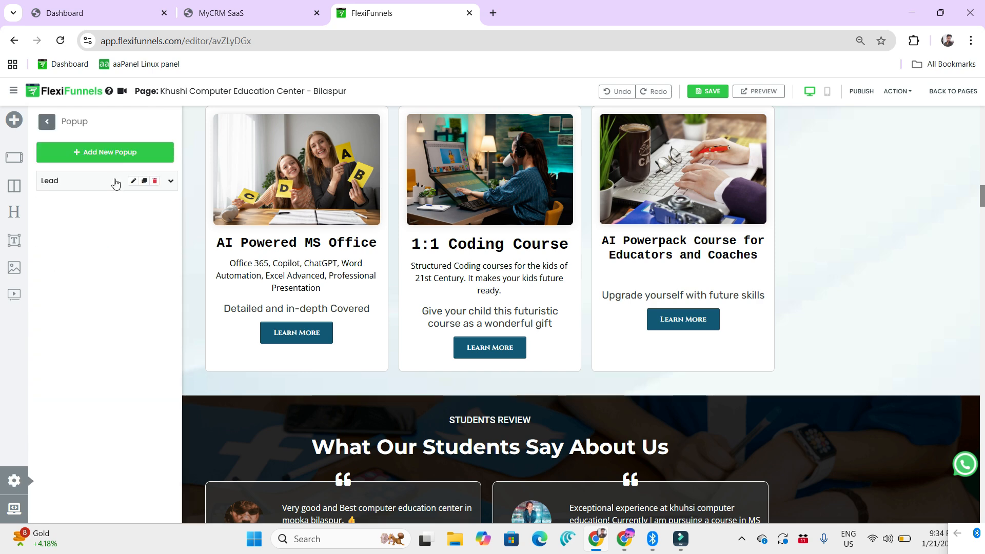
left_click(134, 181)
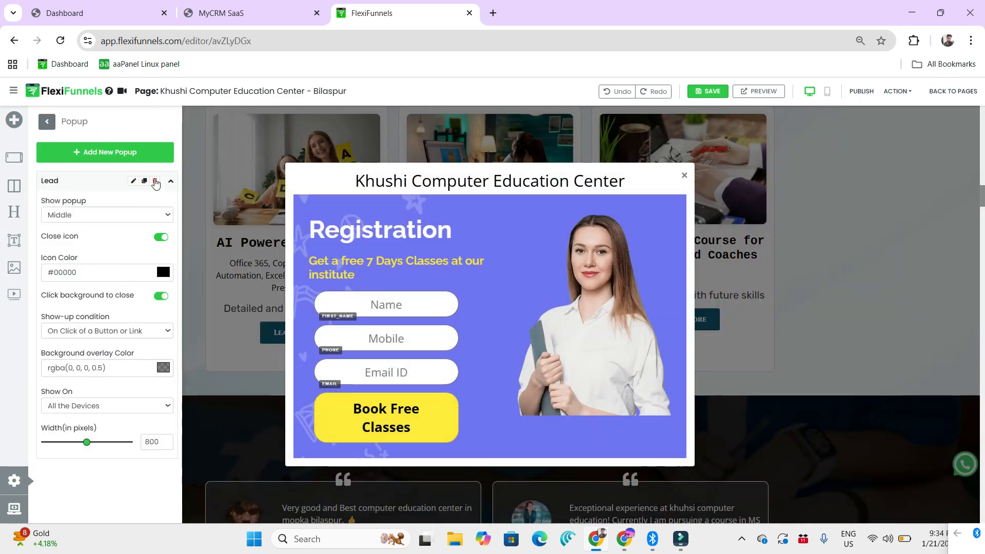
Step: Open the registration form's autoresponder connection settings and display its Webhook integration
left_click(436, 387)
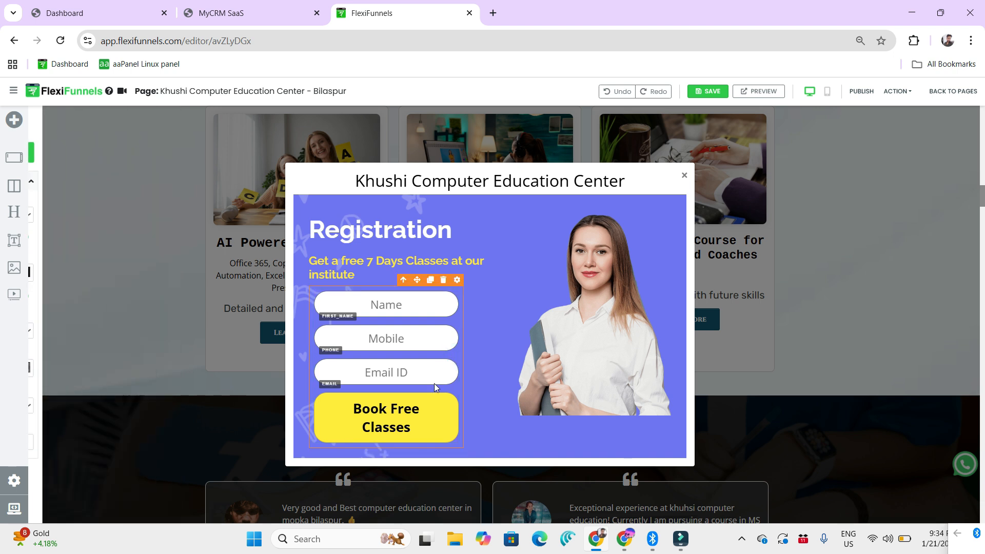
left_click(456, 281)
left_click(881, 143)
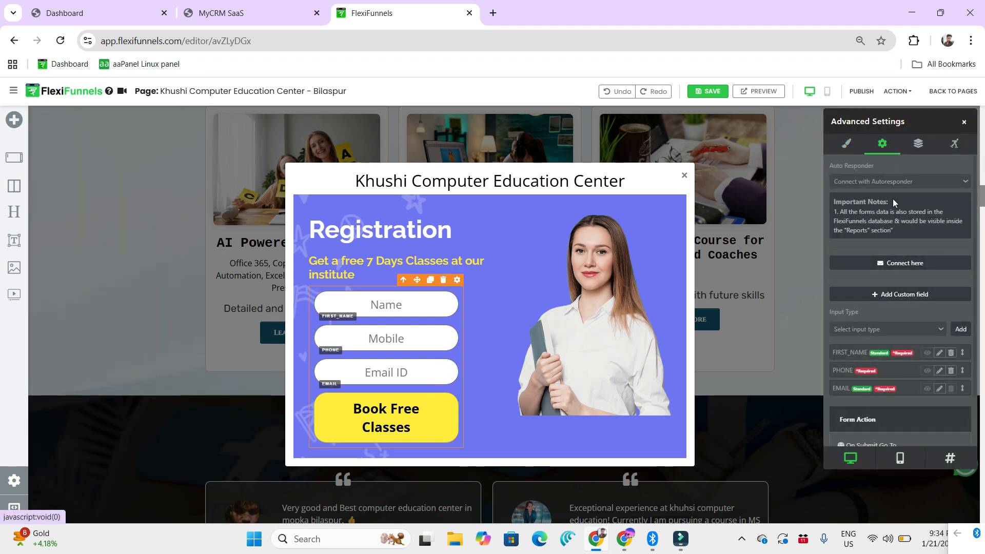
scroll(886, 213, "down", 1)
scroll(887, 215, "up", 1)
left_click(906, 262)
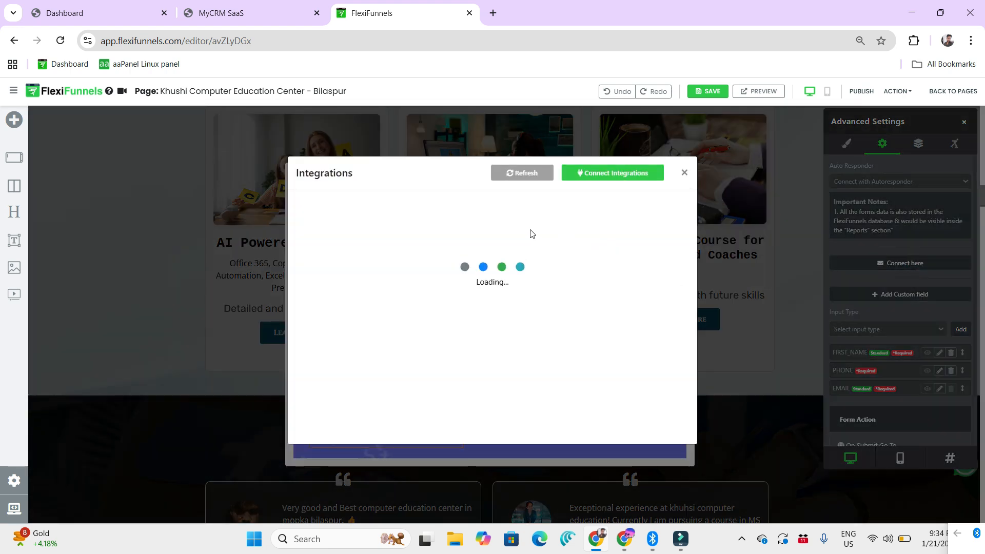
left_click(508, 221)
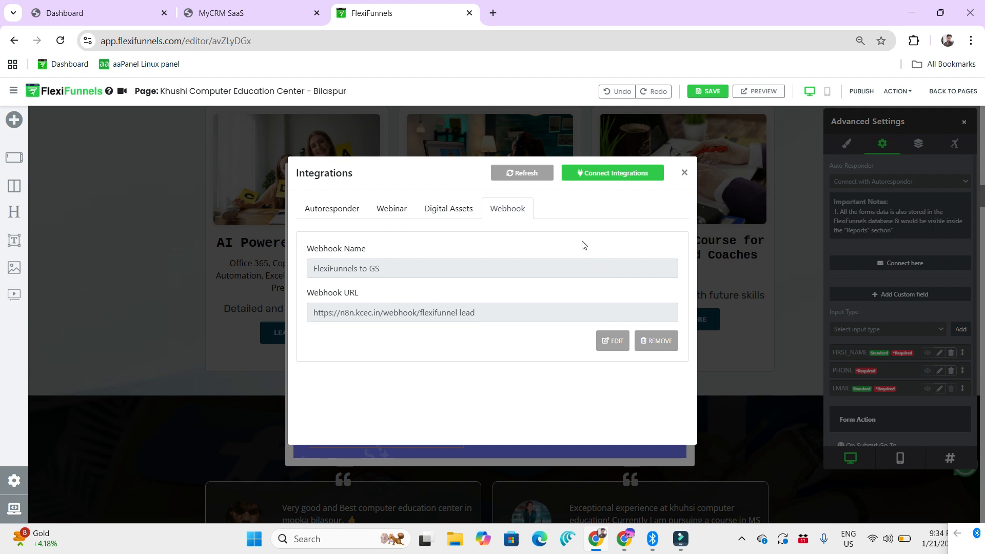
Step: Copy the unique webhook URL from MyCRM's Integrations page, then return to FlexiFunnels and close the Integrations dialog
left_click(254, 13)
left_click_drag(561, 256, 186, 259)
left_click(648, 259)
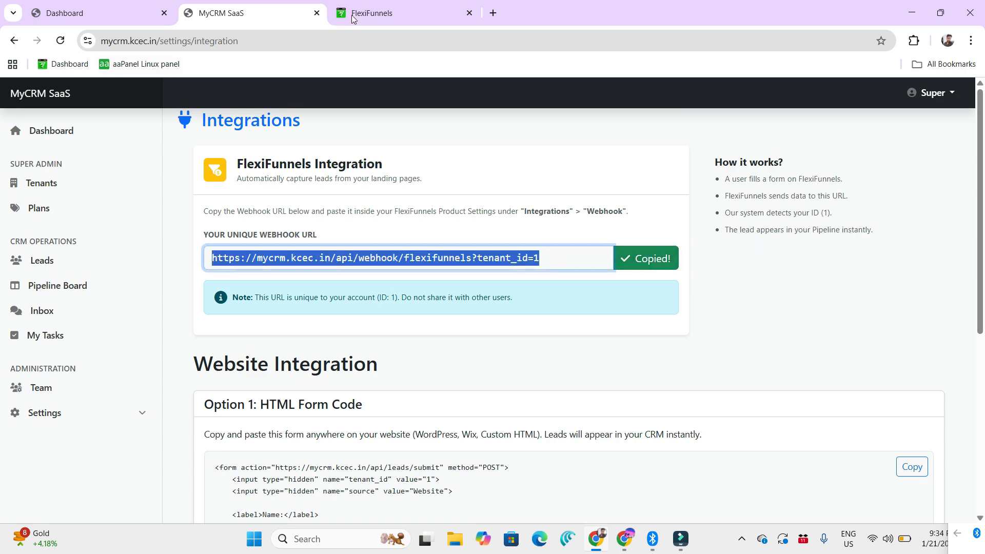
left_click(398, 6)
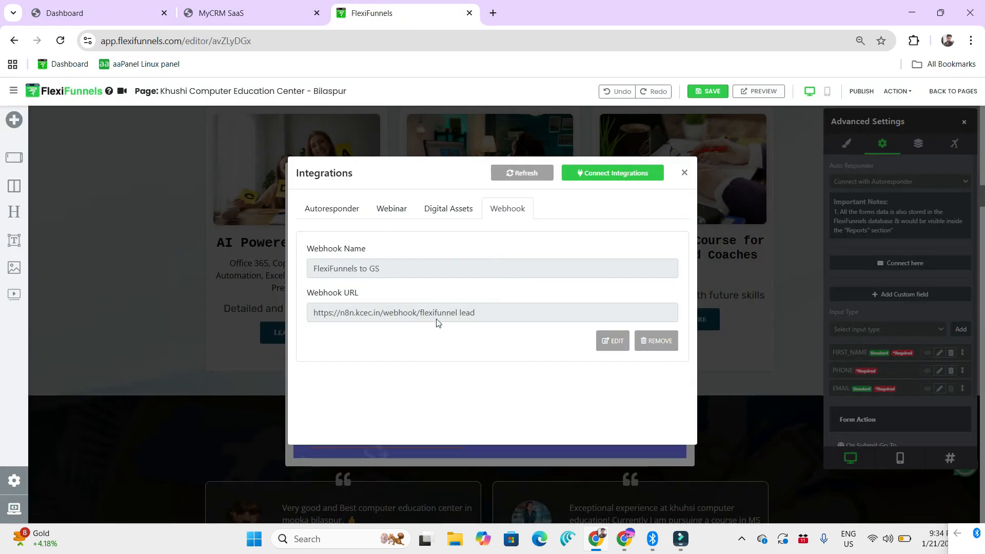
left_click(686, 174)
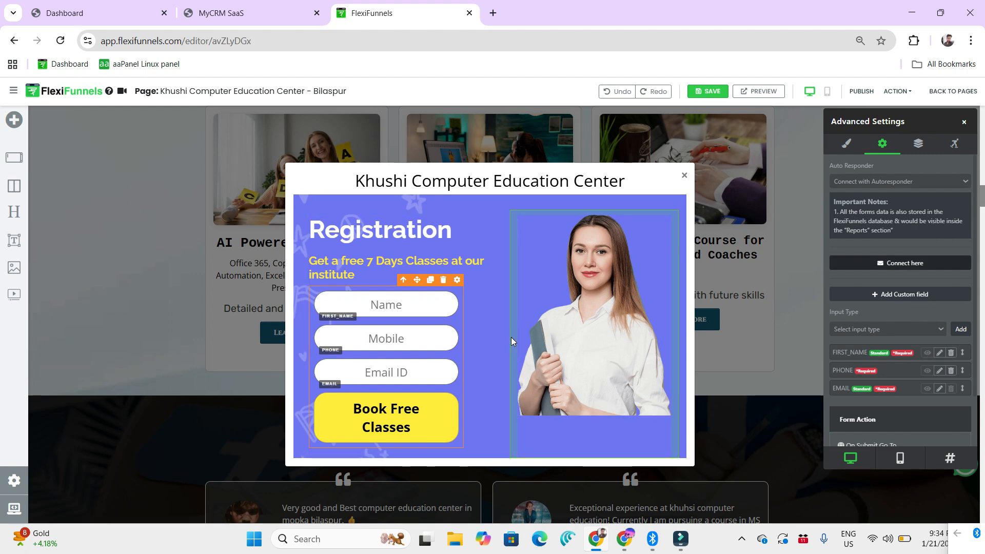
Step: Switch back to MyCRM and look through the Leads Management list
left_click(228, 11)
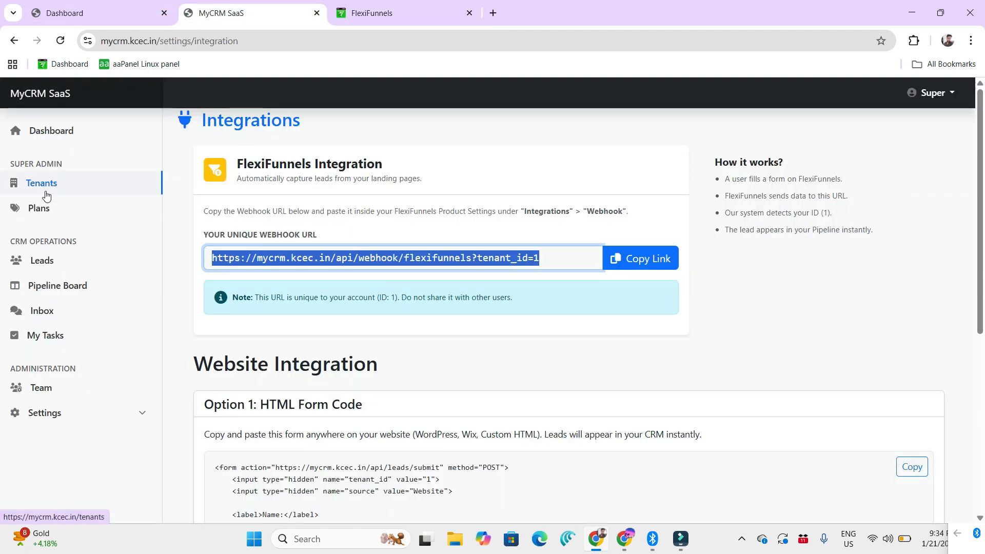
left_click(43, 259)
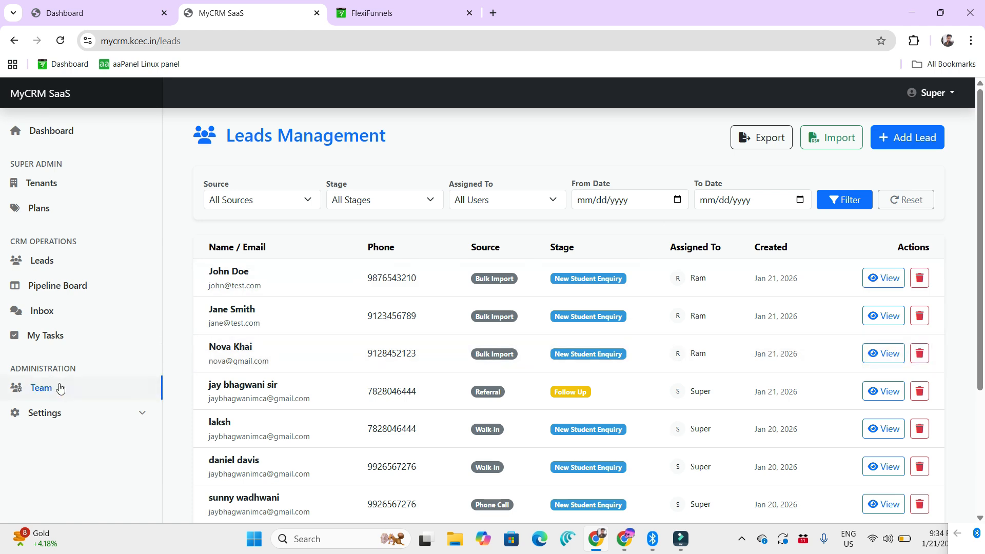
scroll(125, 428, "down", 2)
Step: Open WhatsApp Automation and examine the Immediate and After 24 Hours templates, the drip sequence steps and the available delay options
left_click(123, 423)
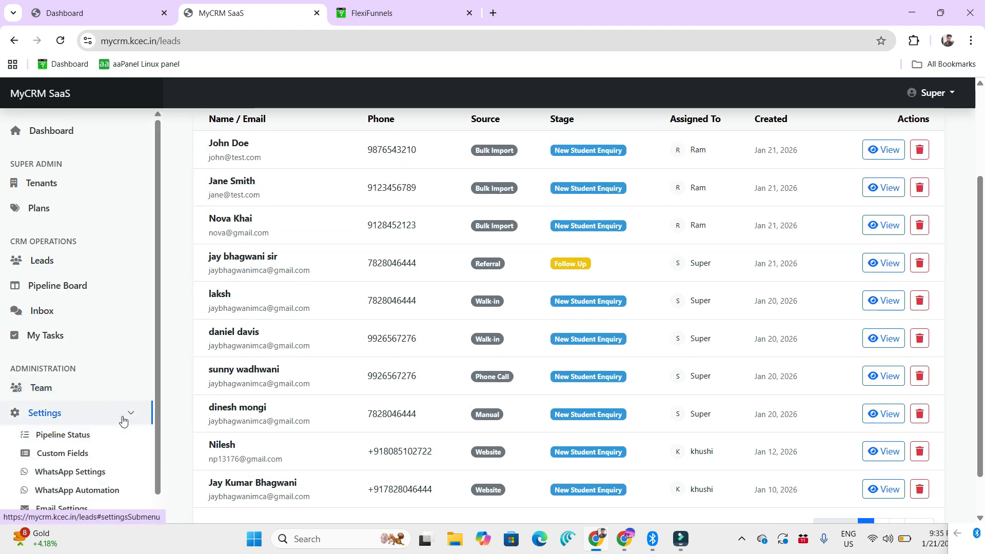
scroll(122, 419, "down", 1)
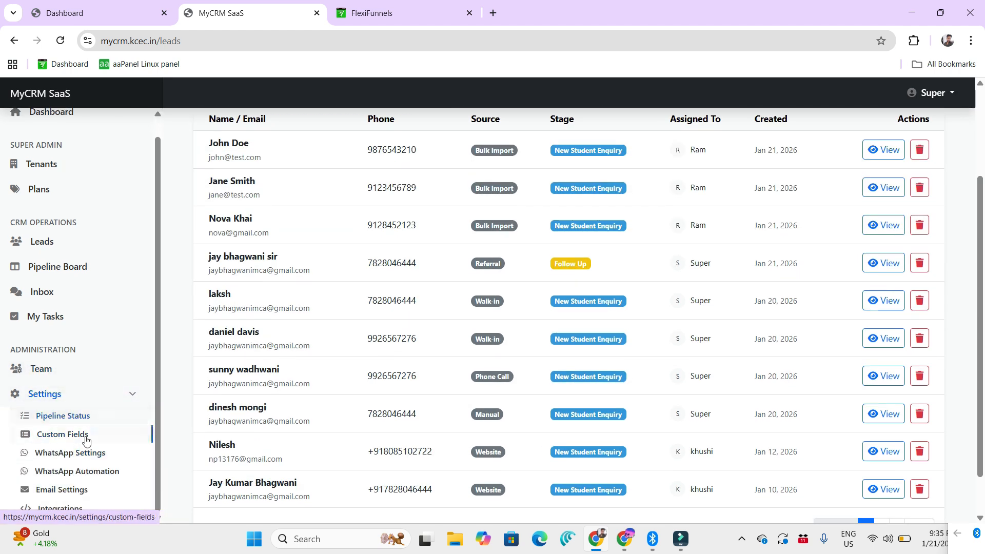
left_click(80, 470)
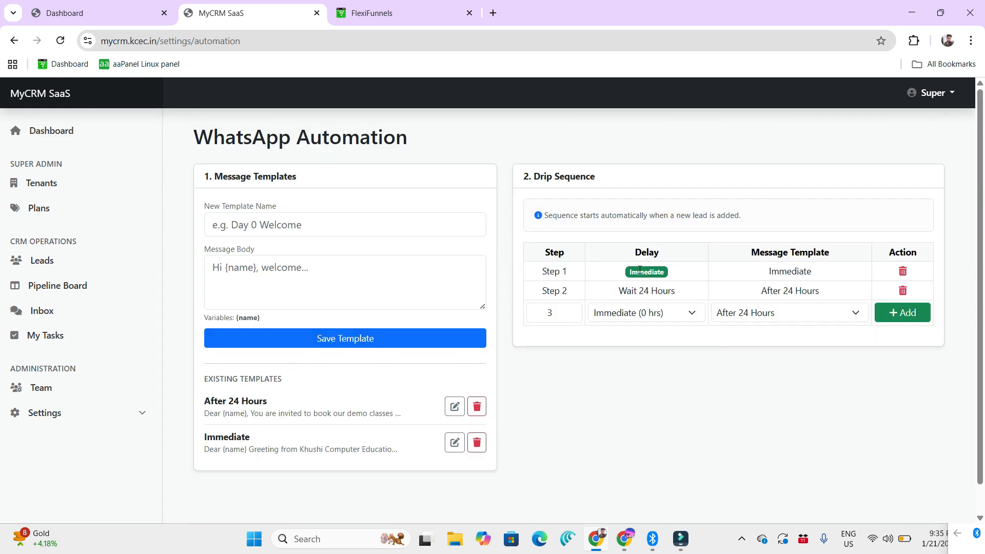
double_click(769, 271)
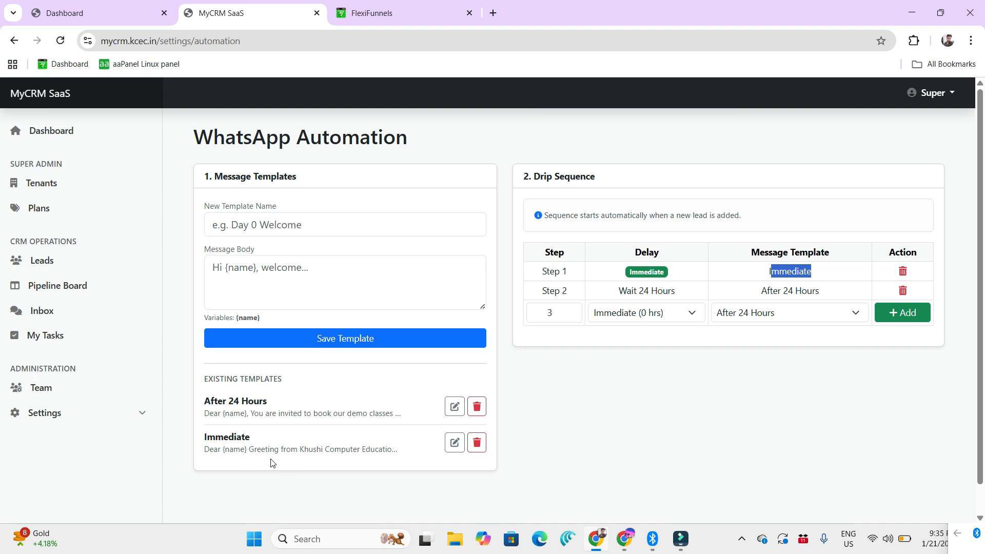
left_click_drag(266, 450, 321, 437)
left_click_drag(276, 412, 382, 413)
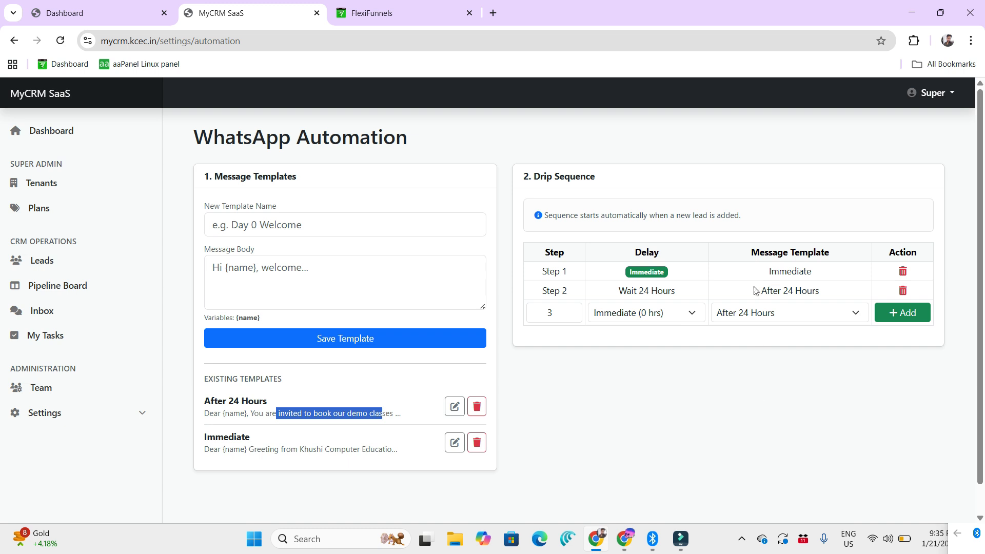
left_click(660, 315)
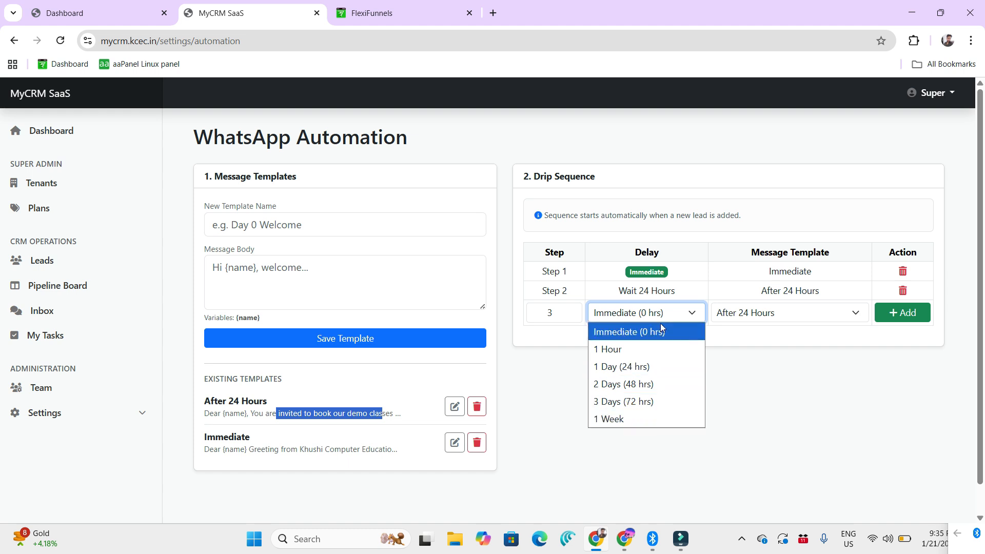
left_click(785, 414)
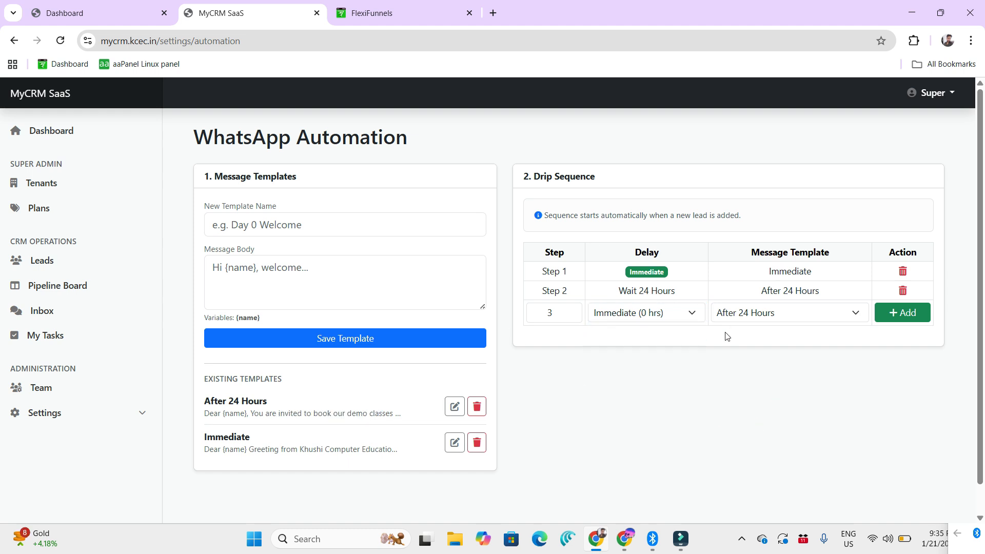
Step: Open WhatsApp Settings and review the Instance ID and Access Token fields and the connection instructions
left_click(105, 412)
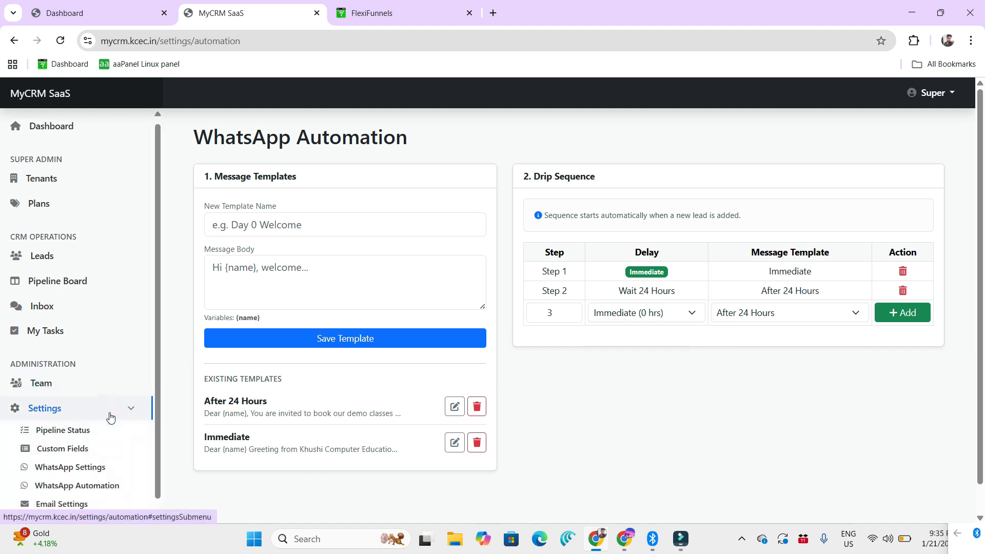
scroll(89, 441, "down", 1)
left_click(95, 456)
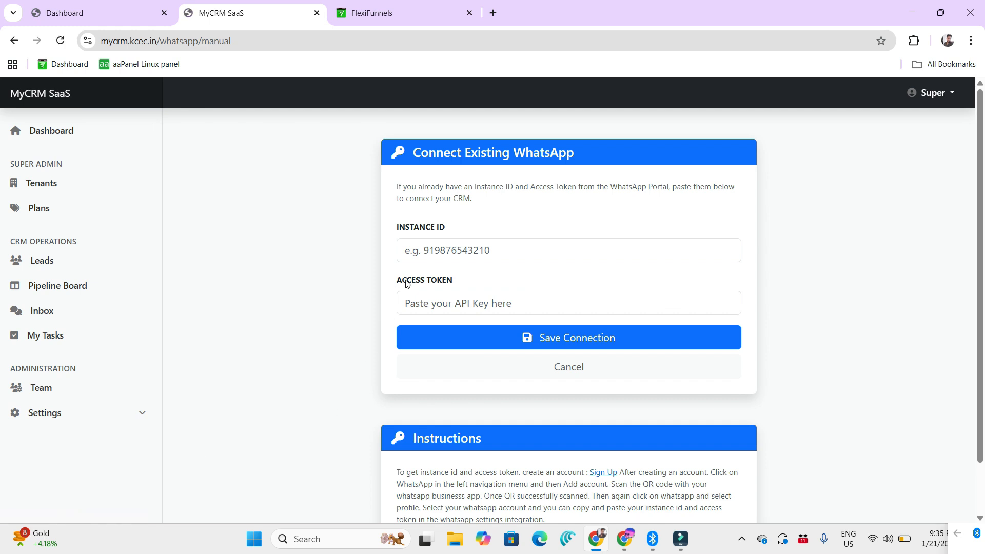
left_click(441, 251)
left_click(418, 302)
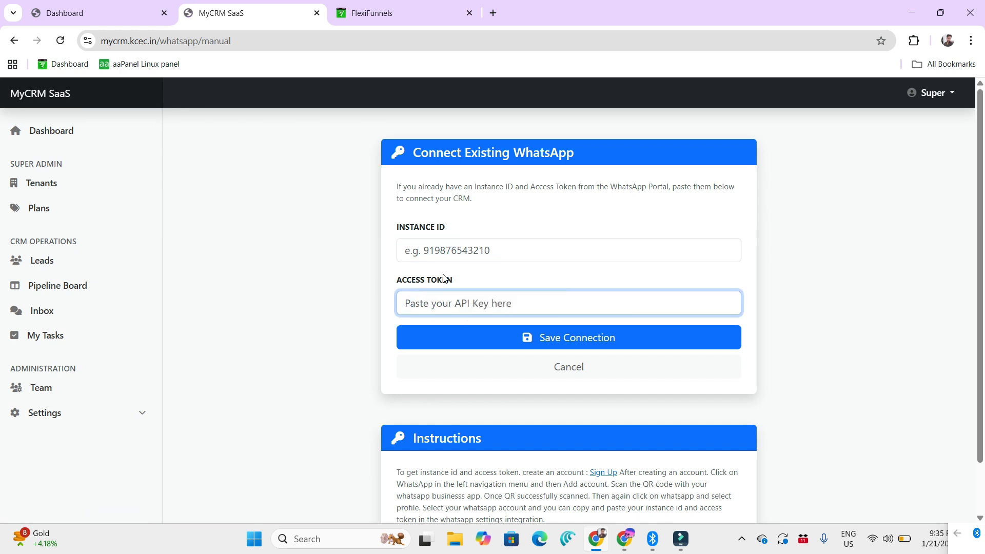
scroll(323, 311, "down", 1)
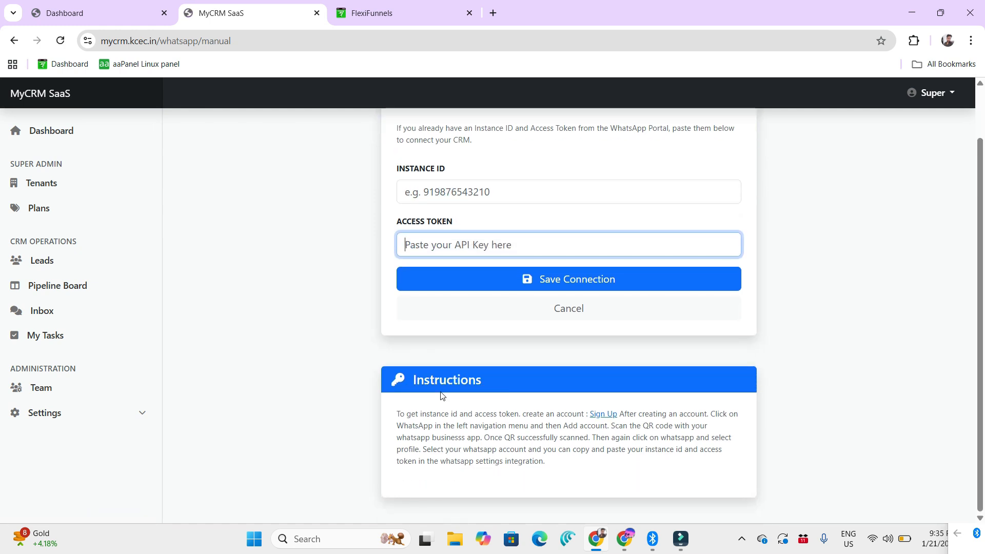
Step: Follow the Sign Up link to the WhatsApp portal and view the QR code for adding a WhatsApp profile
left_click(607, 415)
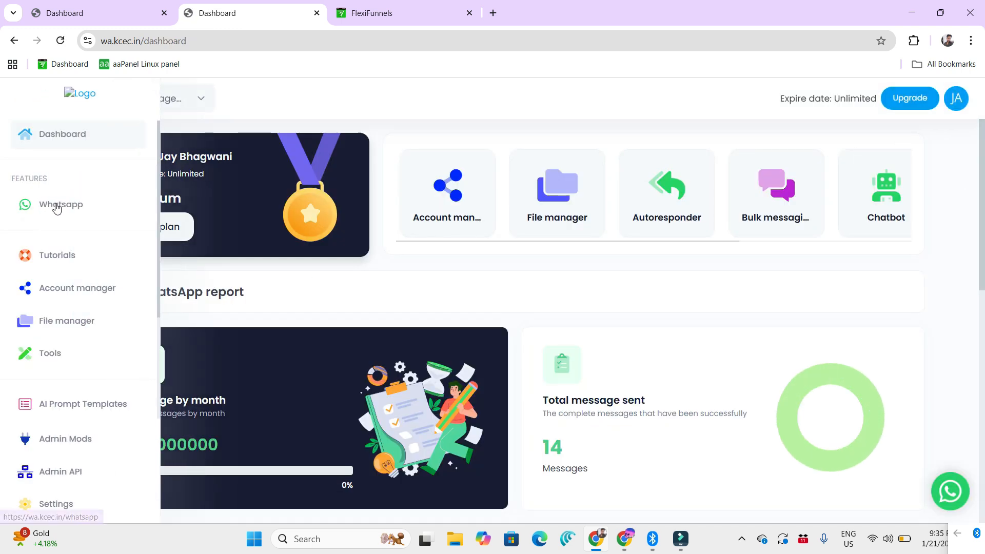
left_click(55, 205)
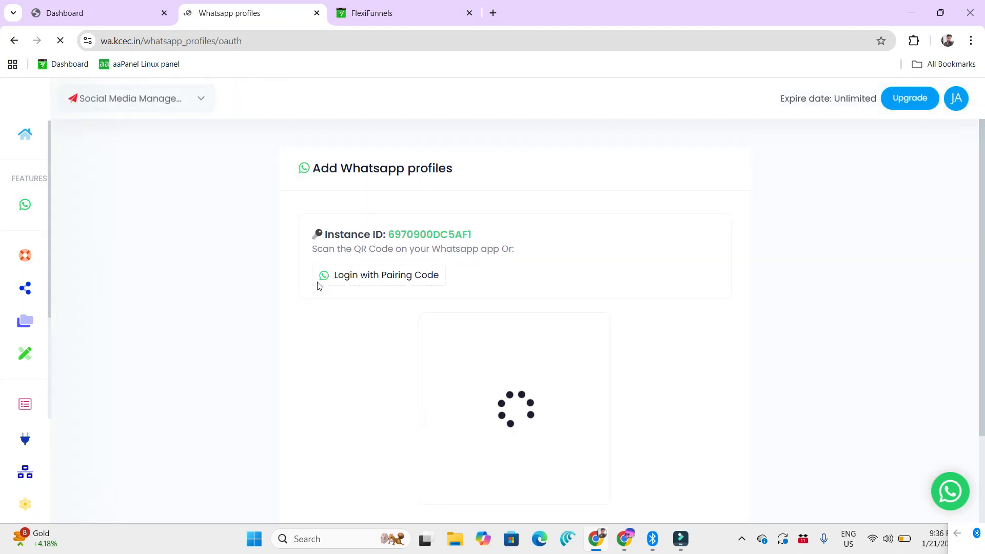
scroll(513, 293, "down", 2)
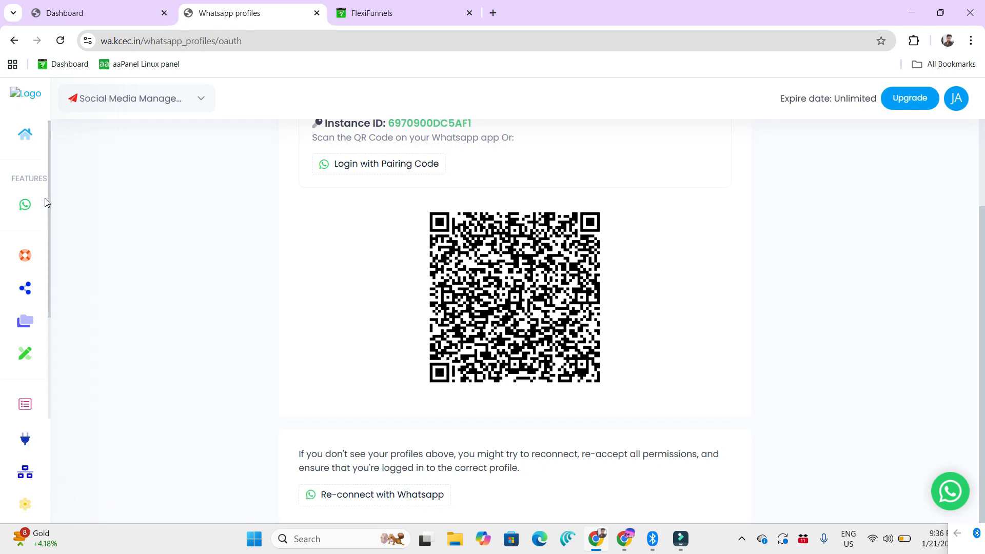
Step: Open the WhatsApp Profile page, select the Khushi Computer Education Bilaspur account, and inspect its Instance ID and Access Token
left_click(65, 204)
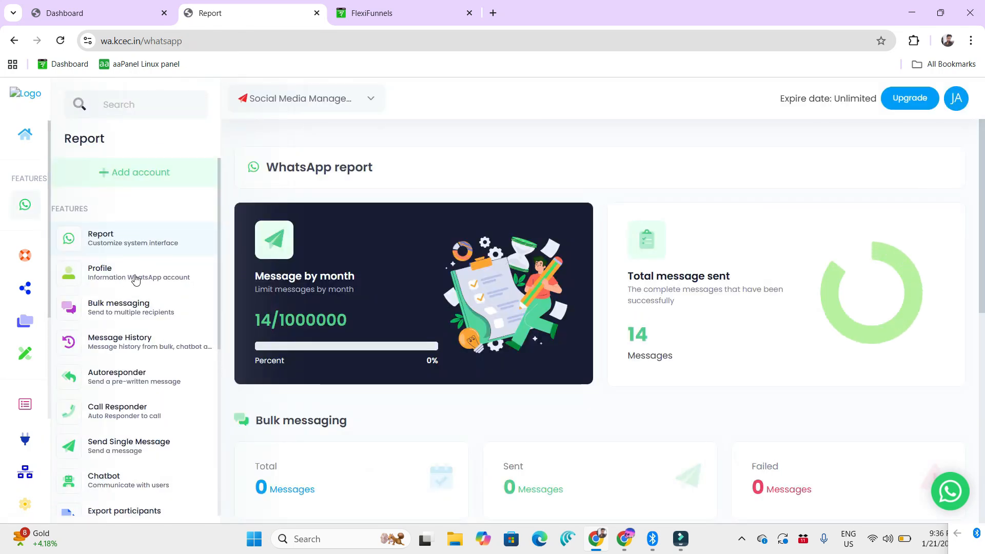
left_click(151, 279)
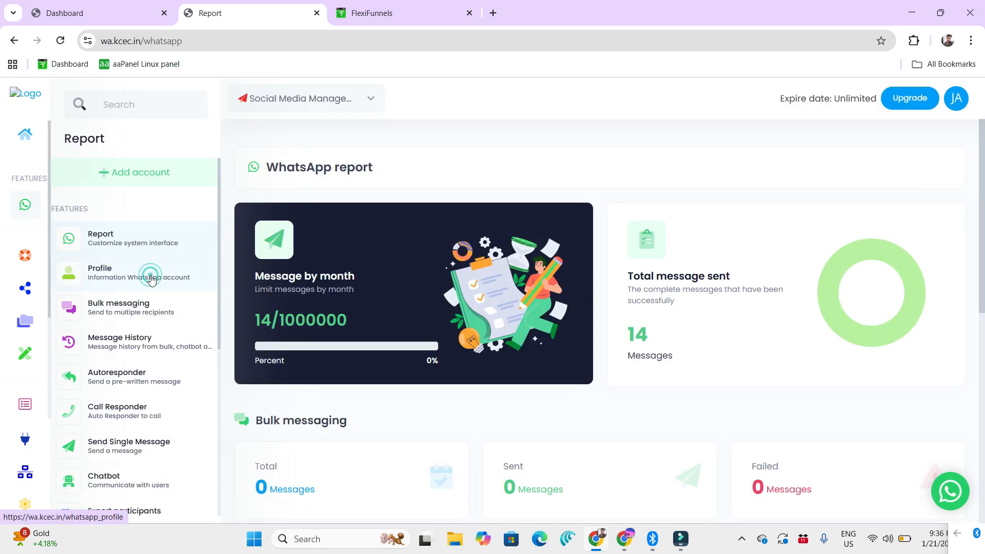
left_click(484, 234)
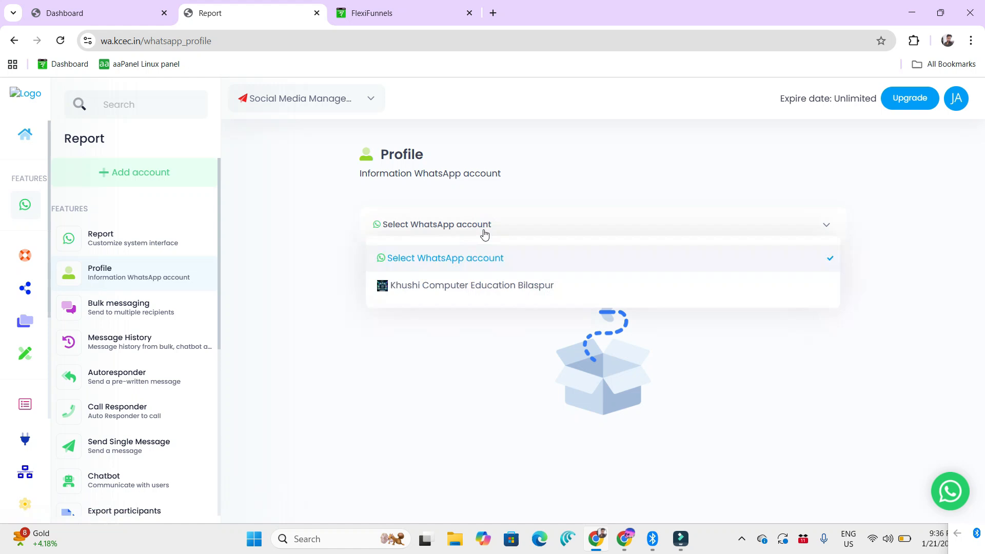
left_click(472, 286)
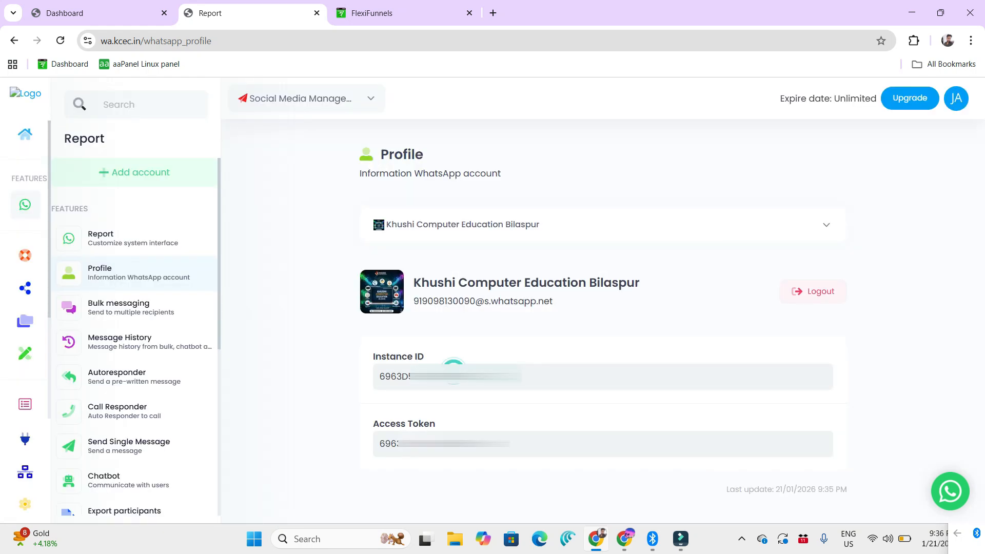
left_click(454, 366)
left_click(439, 446)
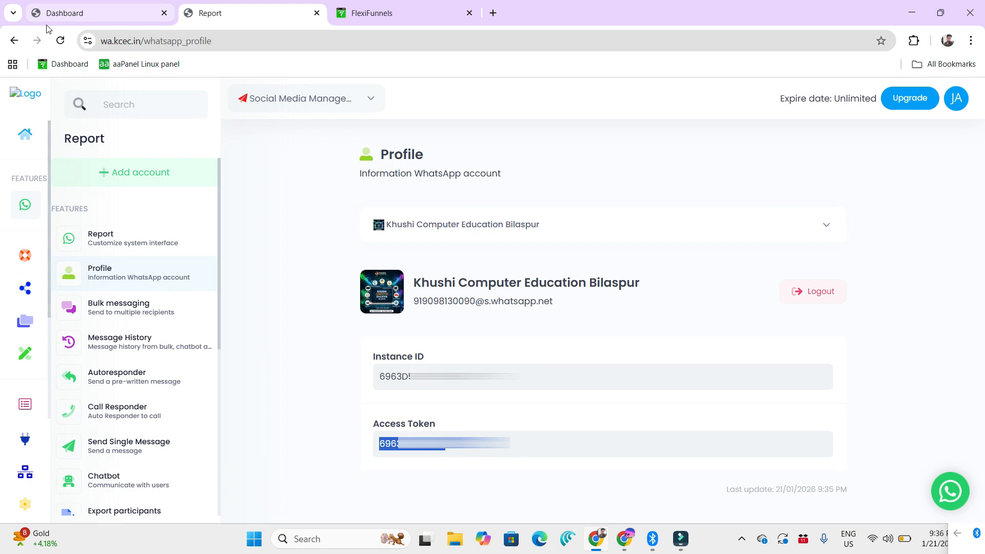
Step: Return to the MyCRM site in the same tab and open its WhatsApp Settings page
left_click(229, 38)
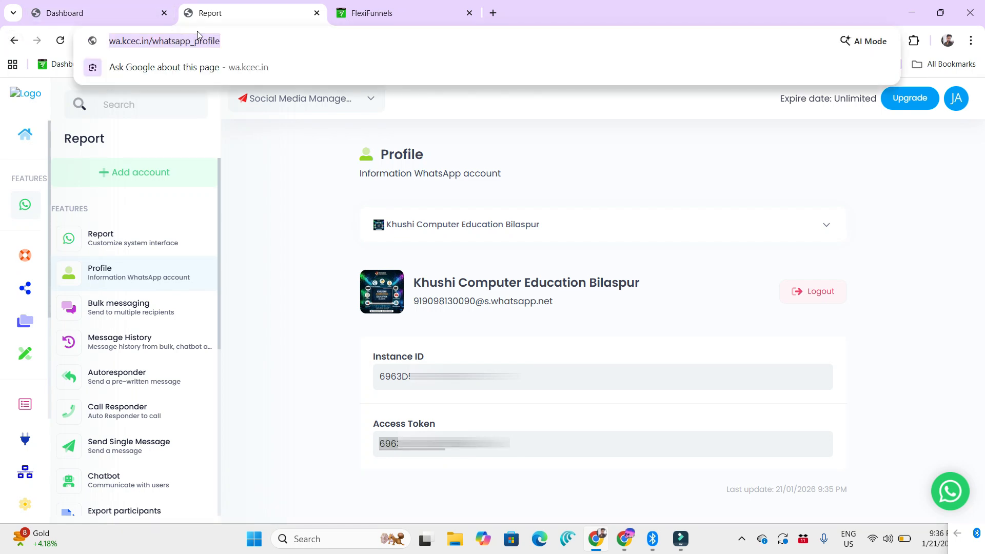
type("my")
key("Return")
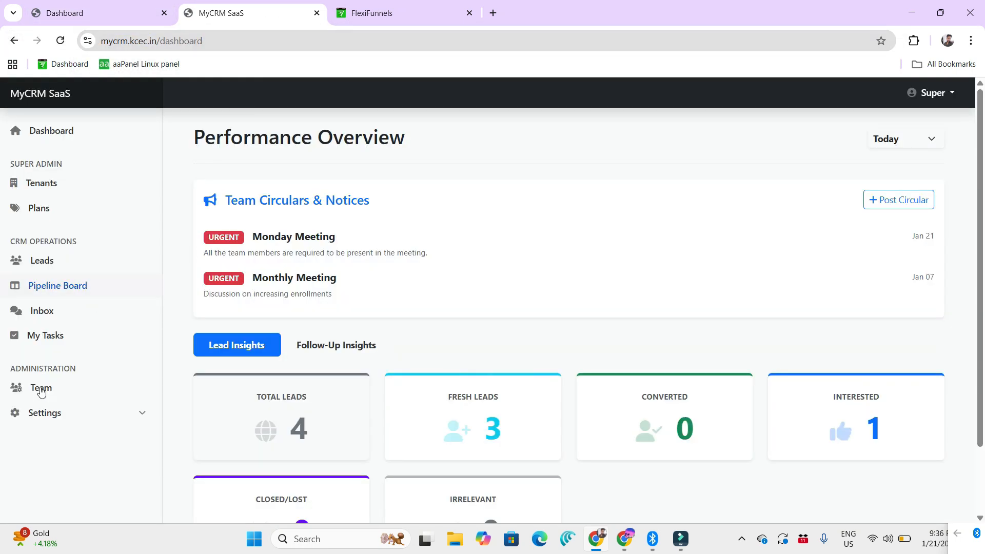
left_click(57, 410)
left_click(86, 474)
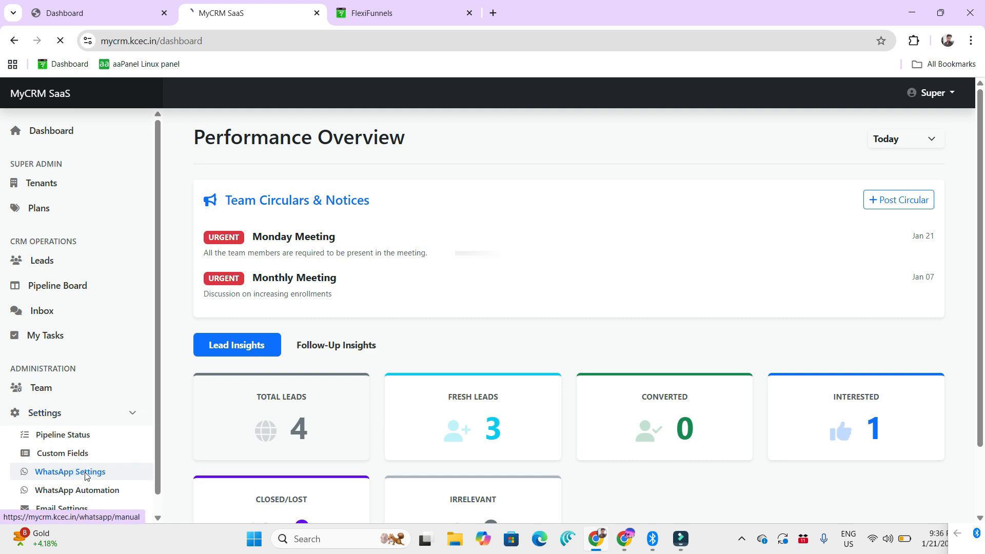
Step: Point out the Instance ID and Access Token fields in the WhatsApp connection form
left_click(452, 253)
left_click(458, 308)
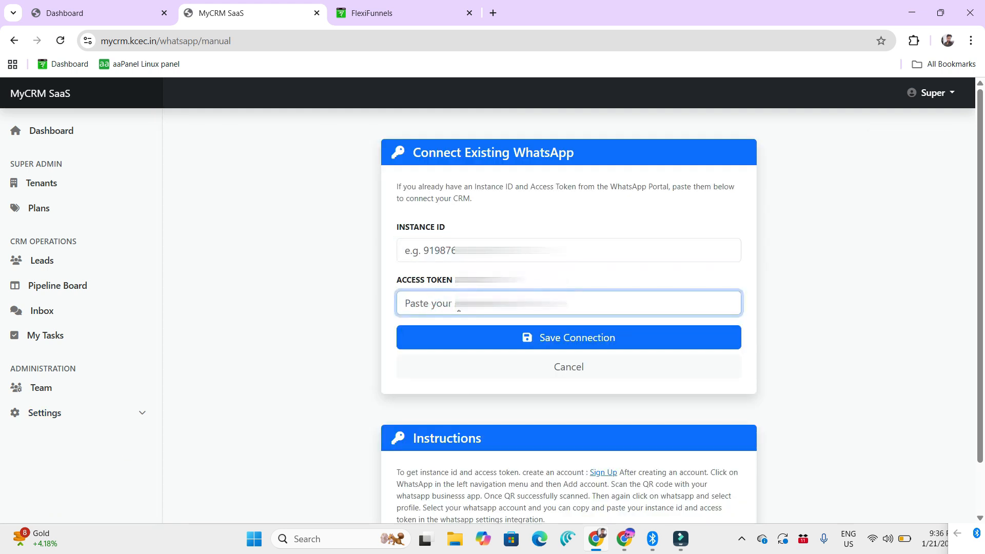
left_click(317, 306)
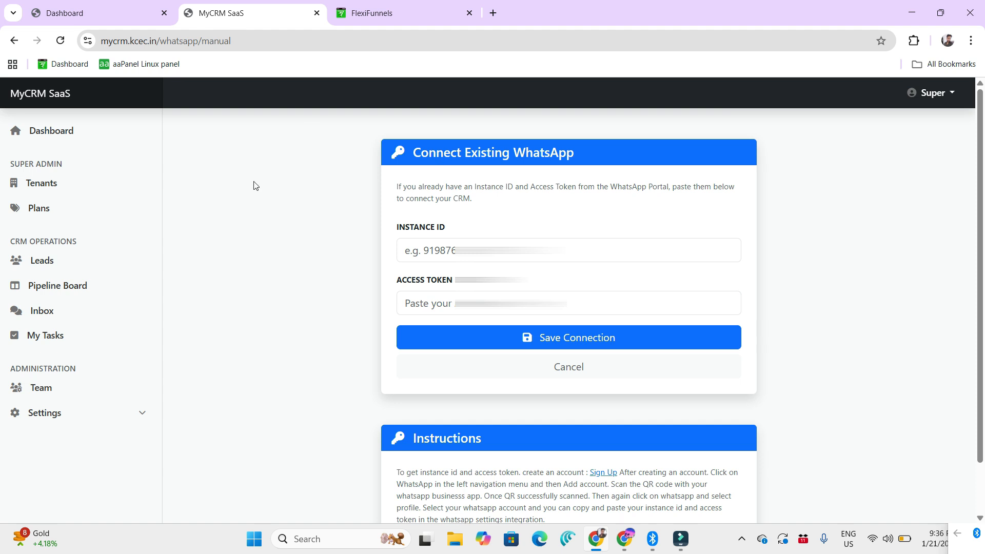
Step: Open Email Settings and review the SMTP host, username, From Name and SMTP password fields
left_click(92, 414)
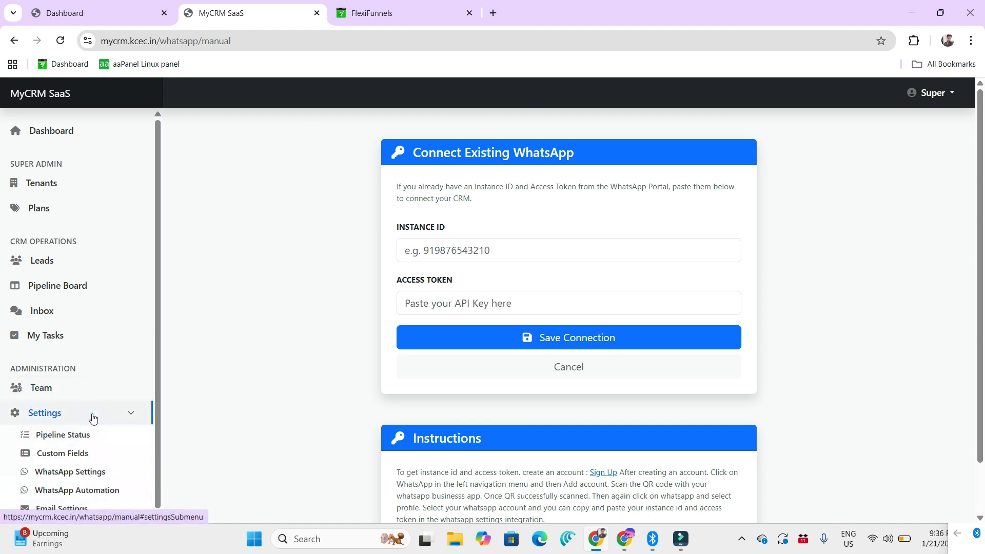
left_click(77, 489)
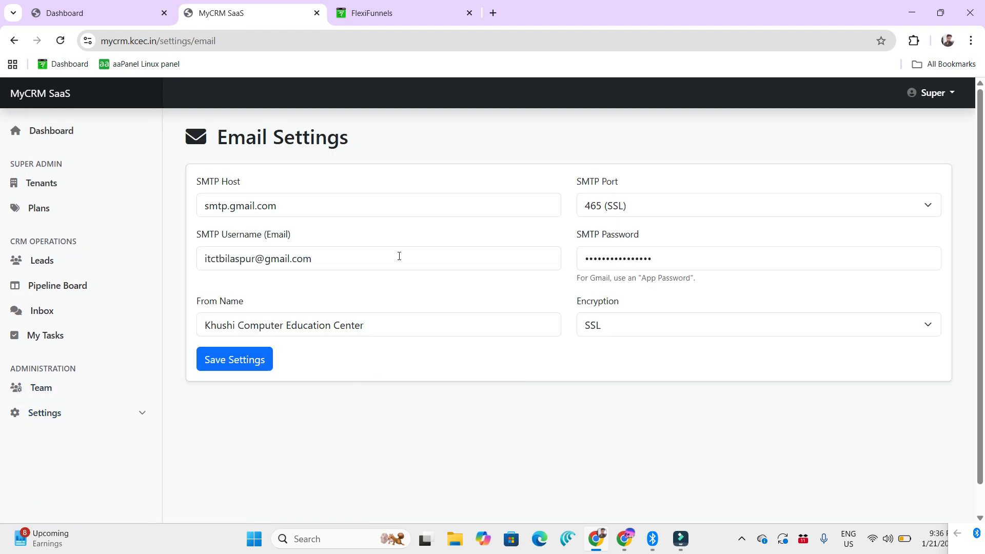
left_click_drag(288, 209, 190, 207)
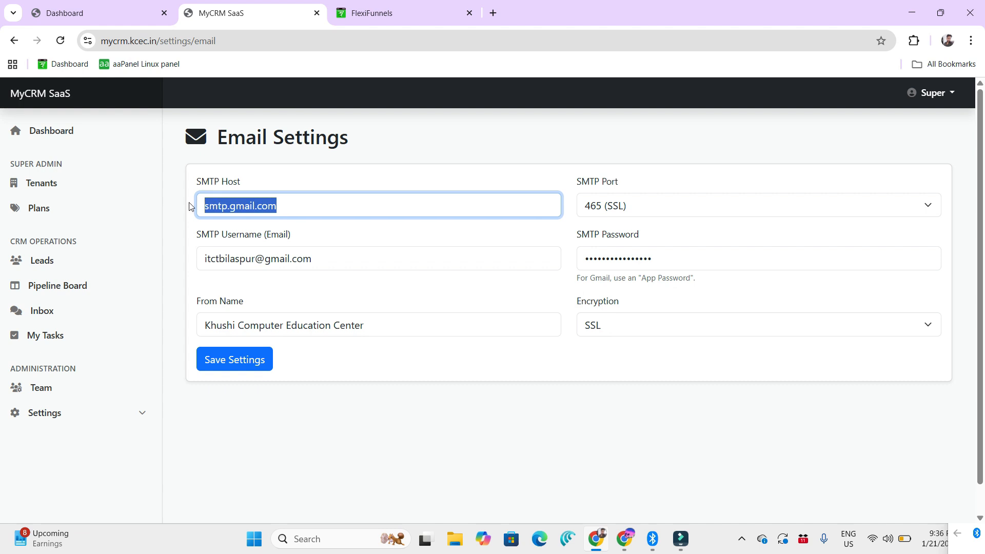
left_click_drag(325, 259, 200, 258)
left_click_drag(388, 333, 188, 326)
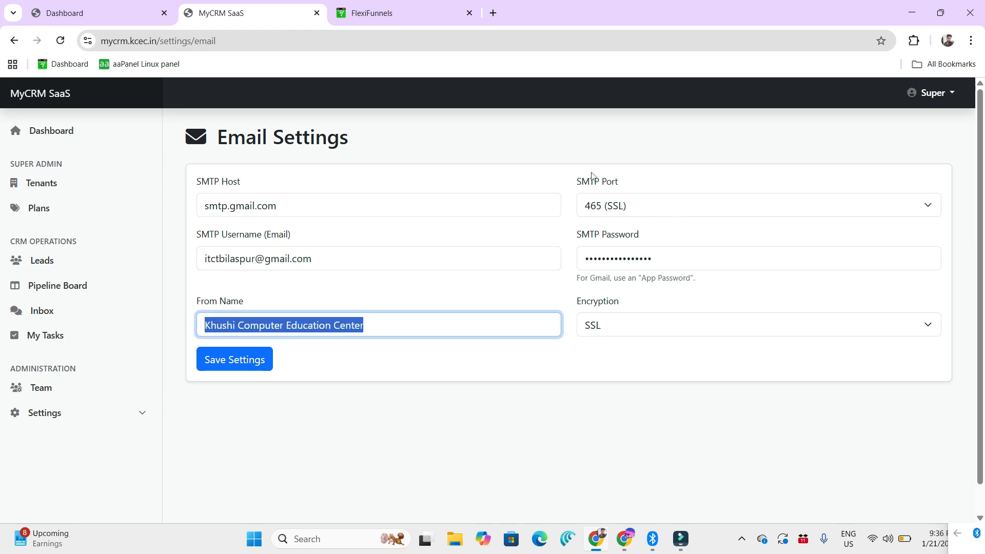
left_click_drag(648, 237, 573, 239)
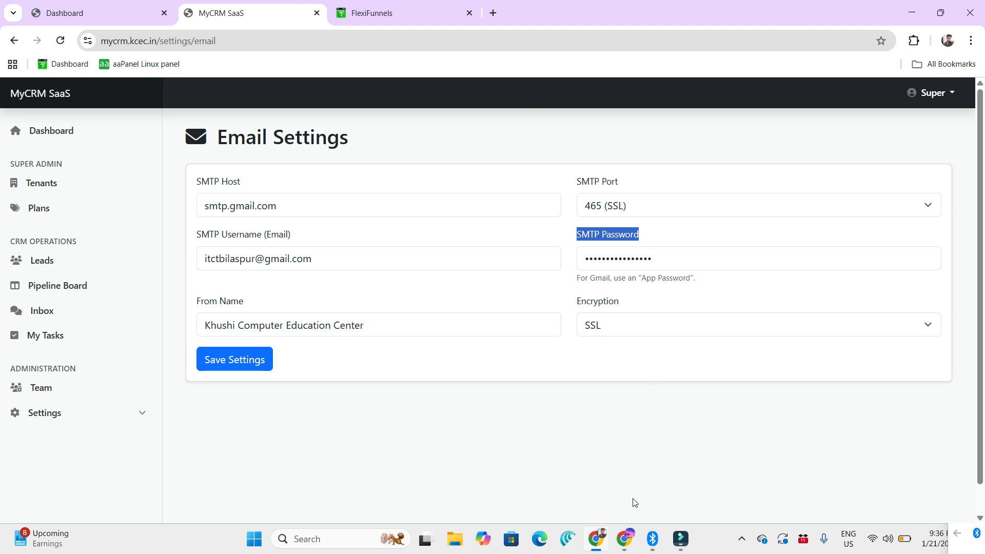
Step: Switch to the Khushi Computer Chrome profile and open its Google Account management page
left_click(948, 40)
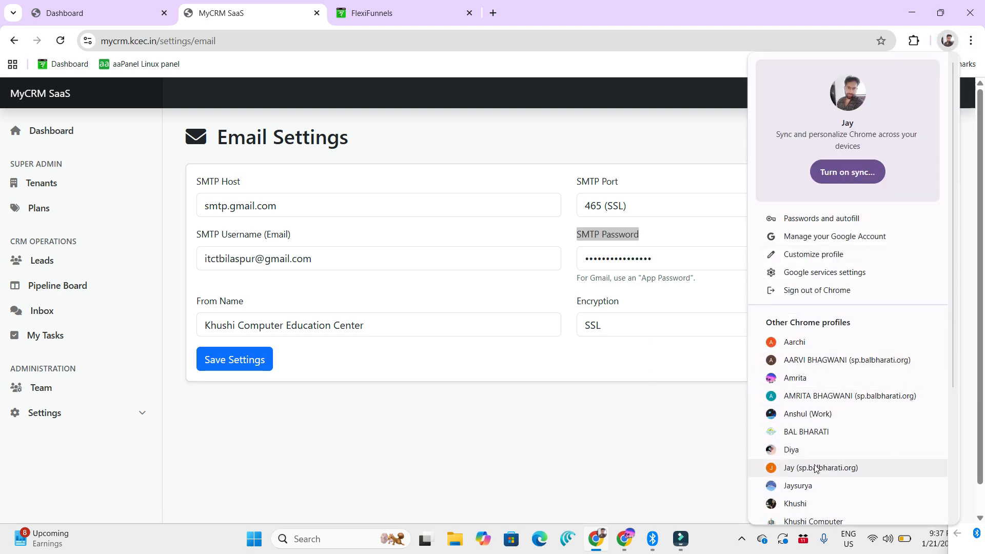
left_click(813, 521)
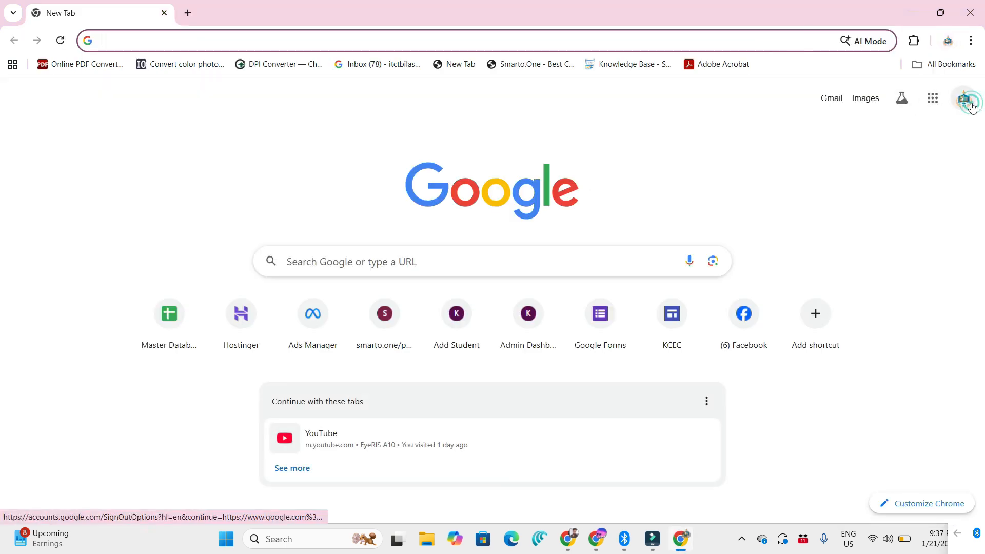
left_click(966, 102)
left_click(857, 250)
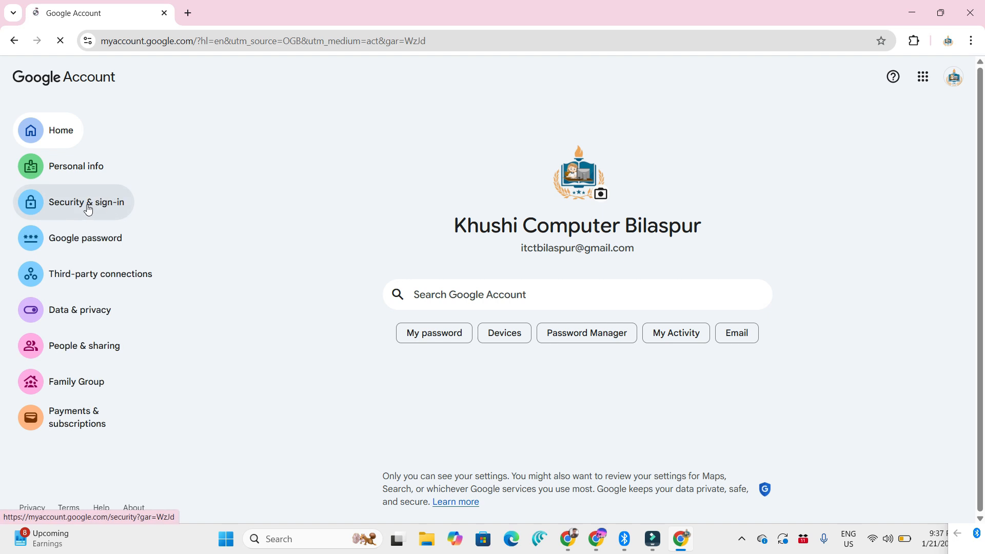
Step: Open 2-Step Verification under Security & sign-in and verify access with the Google account password
left_click(106, 205)
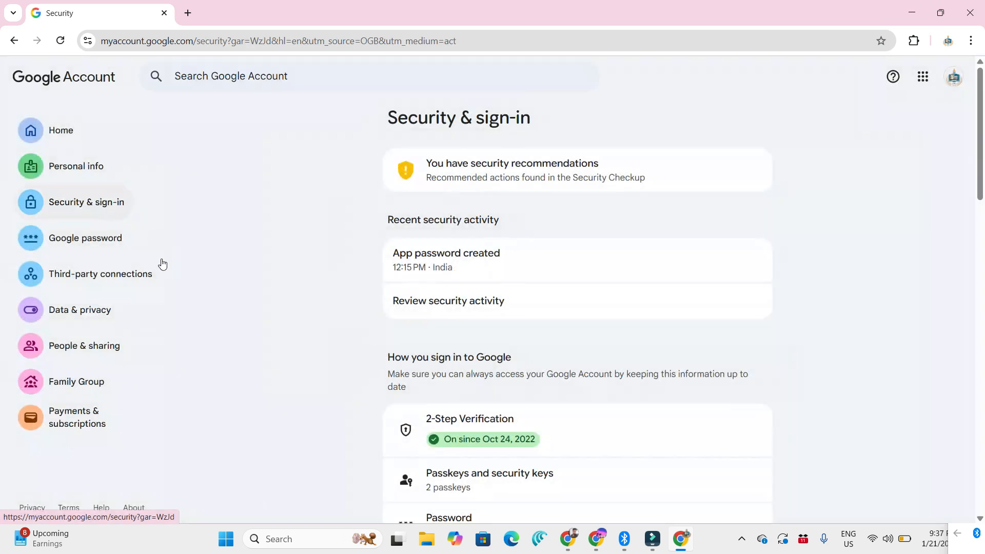
scroll(437, 262, "down", 3)
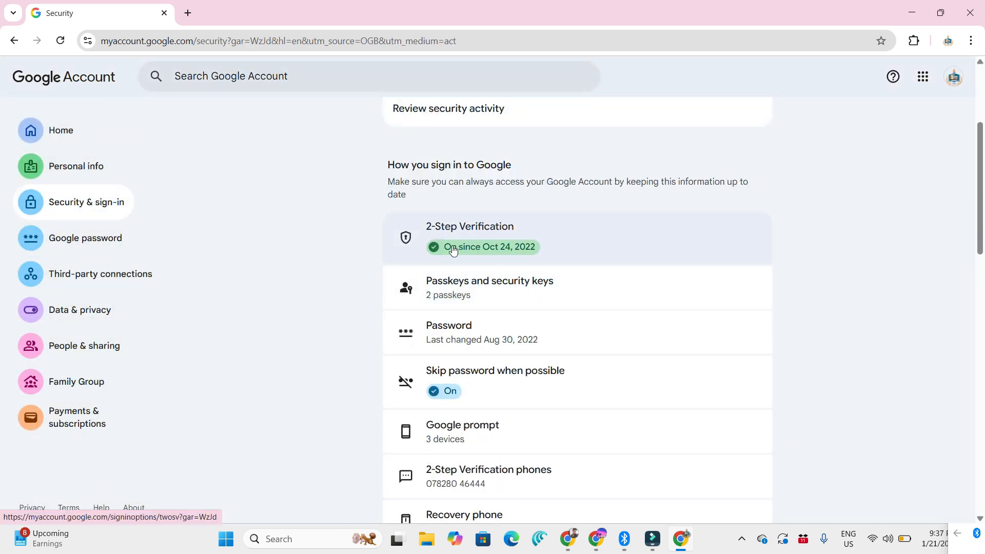
left_click(478, 226)
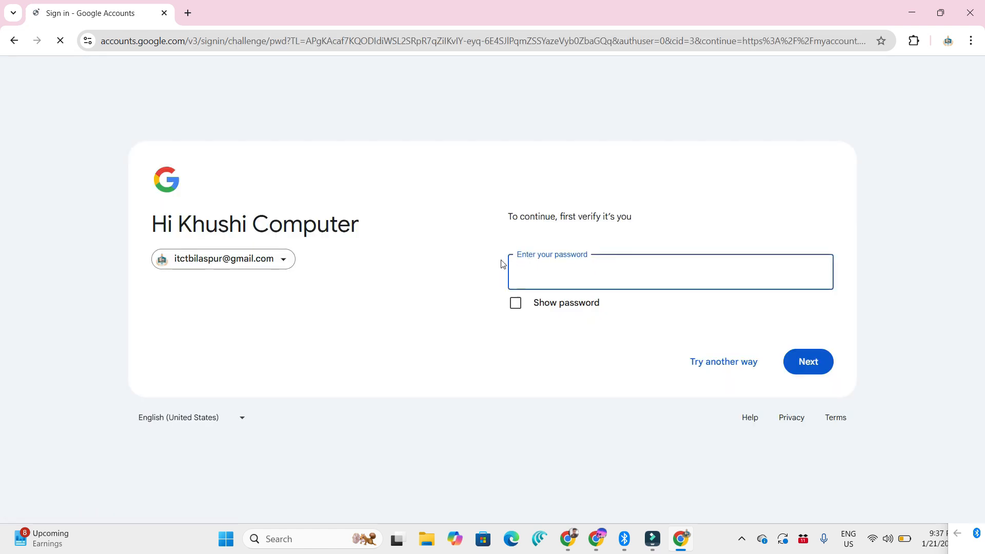
type("•")
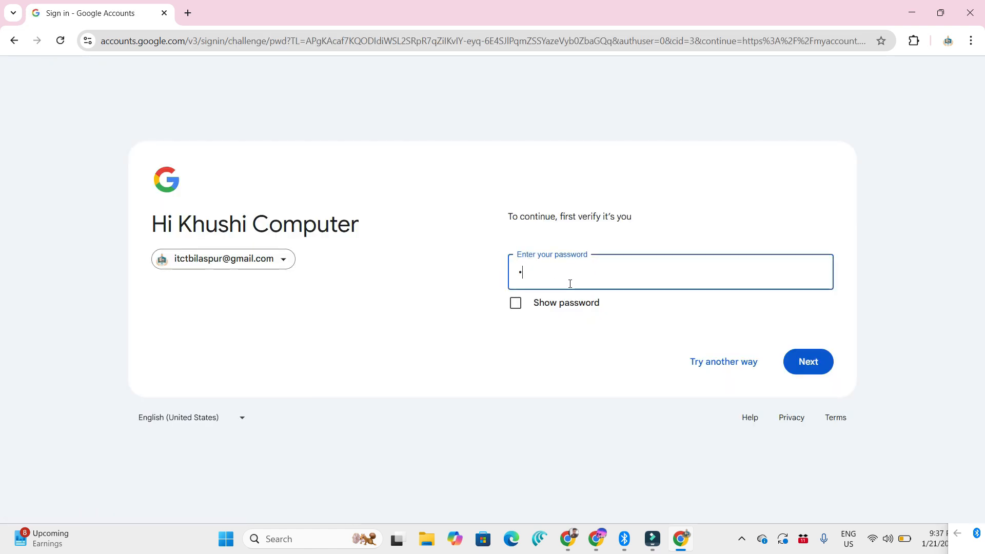
type("••")
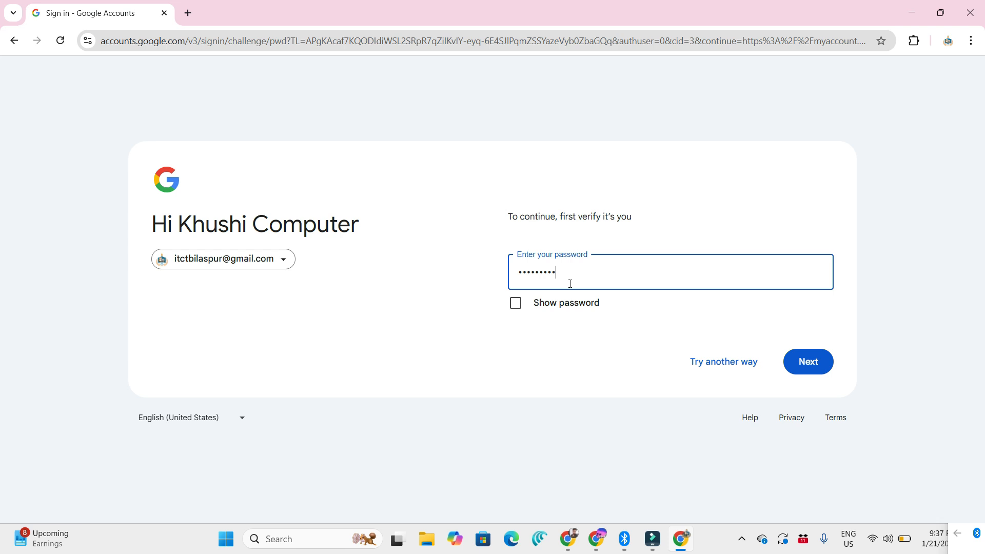
left_click(817, 359)
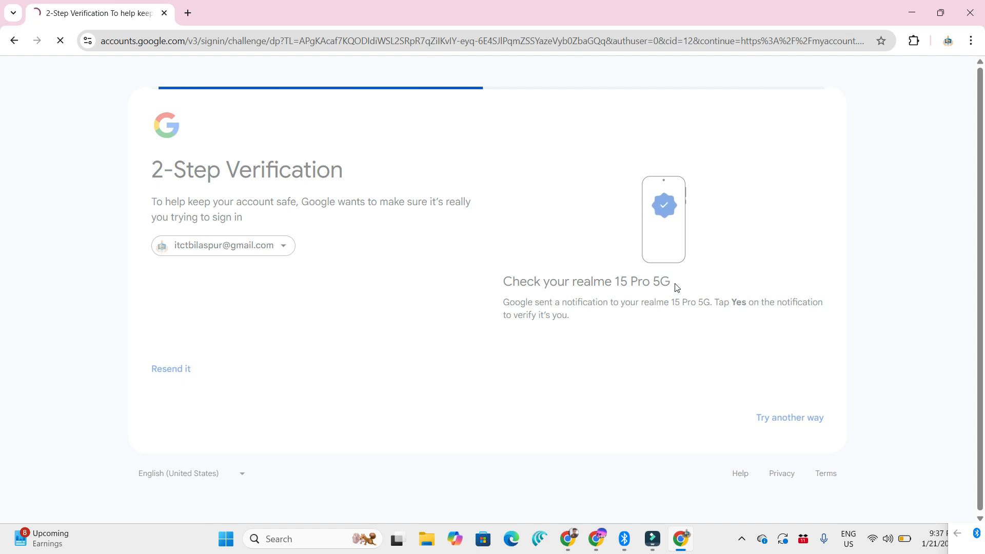
Step: Open App passwords from the 2-Step Verification page and create an app password named demo
scroll(348, 334, "down", 5)
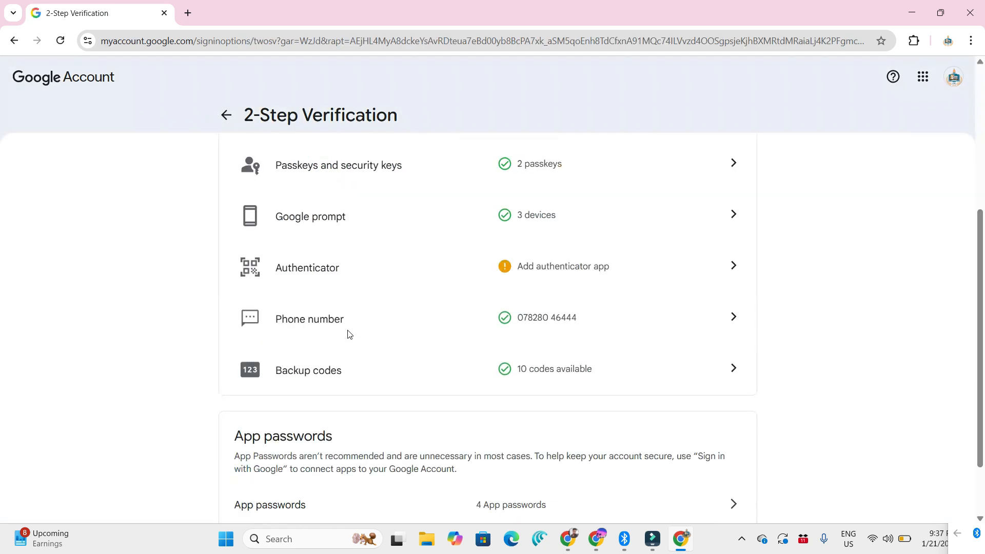
scroll(363, 343, "up", 2)
scroll(410, 339, "down", 4)
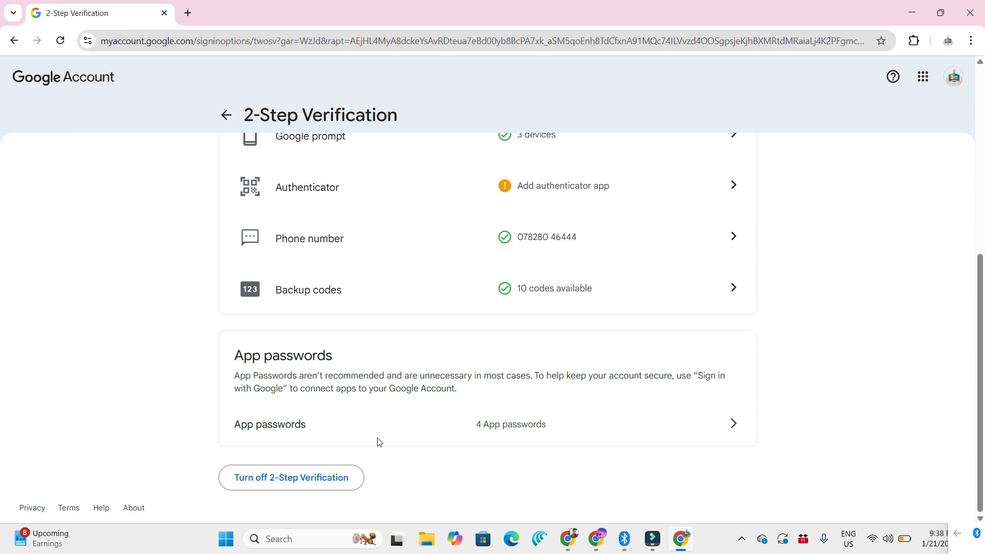
left_click(734, 424)
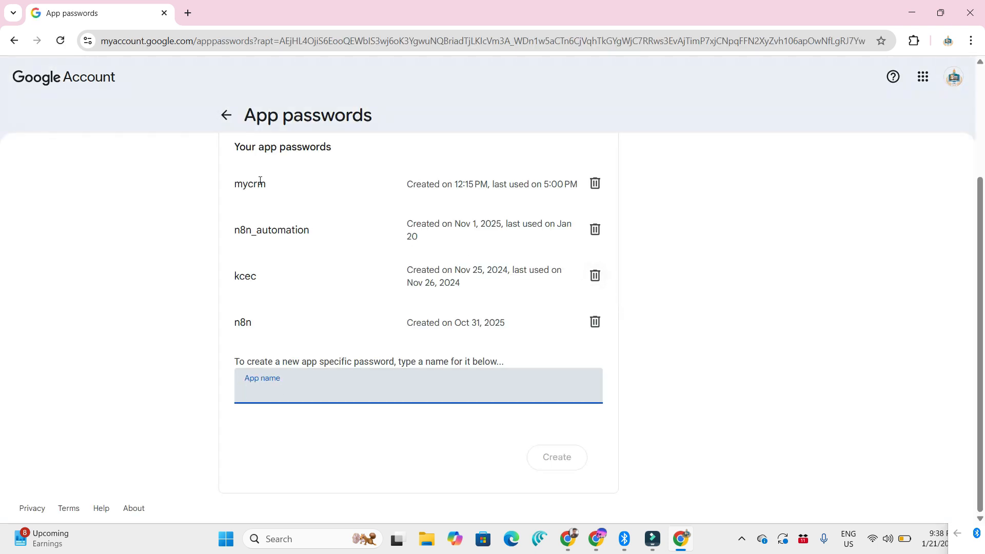
left_click(287, 396)
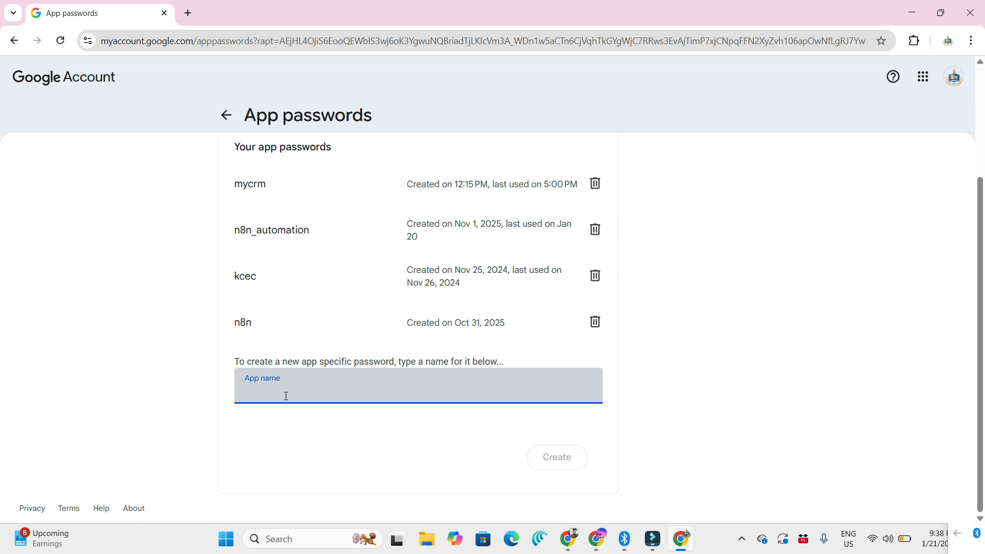
type("demo")
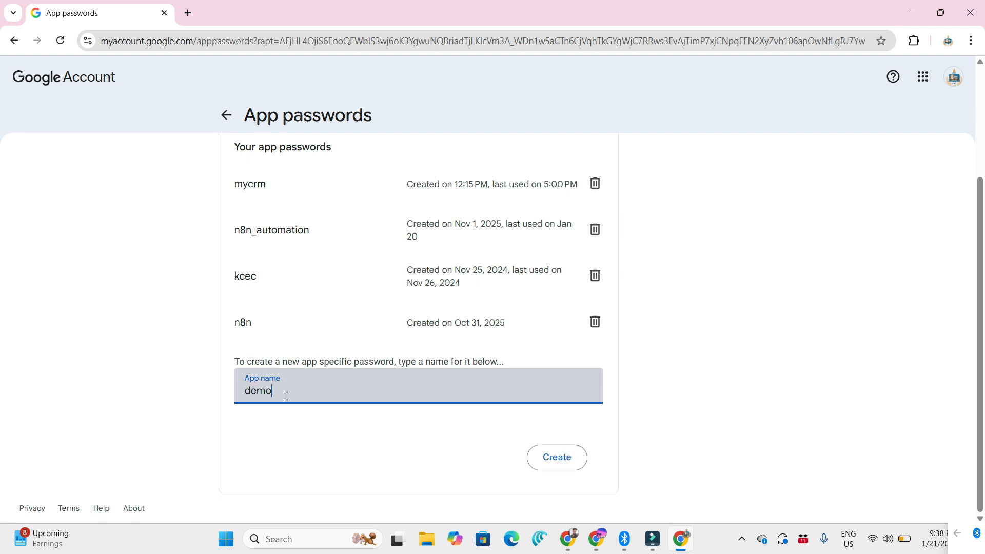
left_click(556, 457)
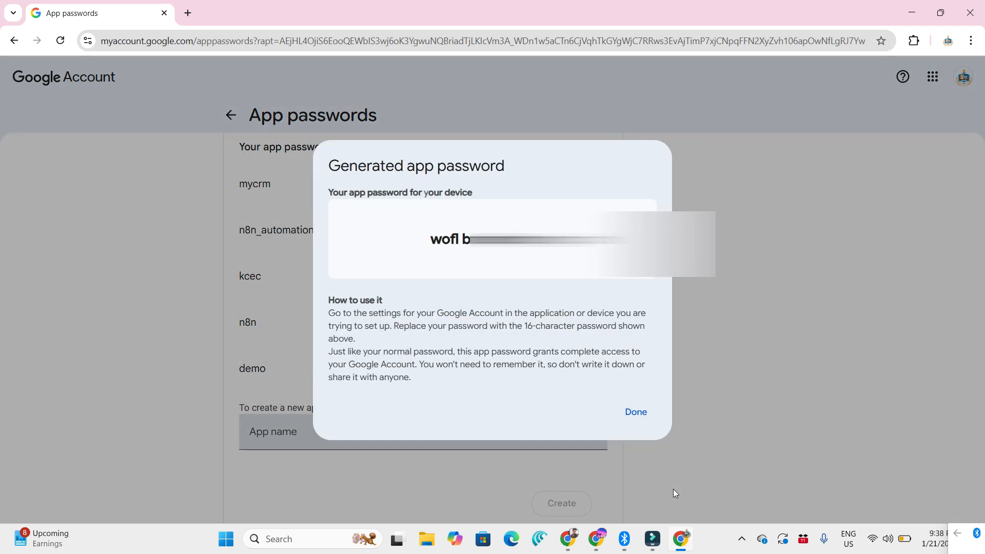
Step: Copy the generated app password and paste it into the address bar of a new browser tab
left_click_drag(431, 243, 630, 241)
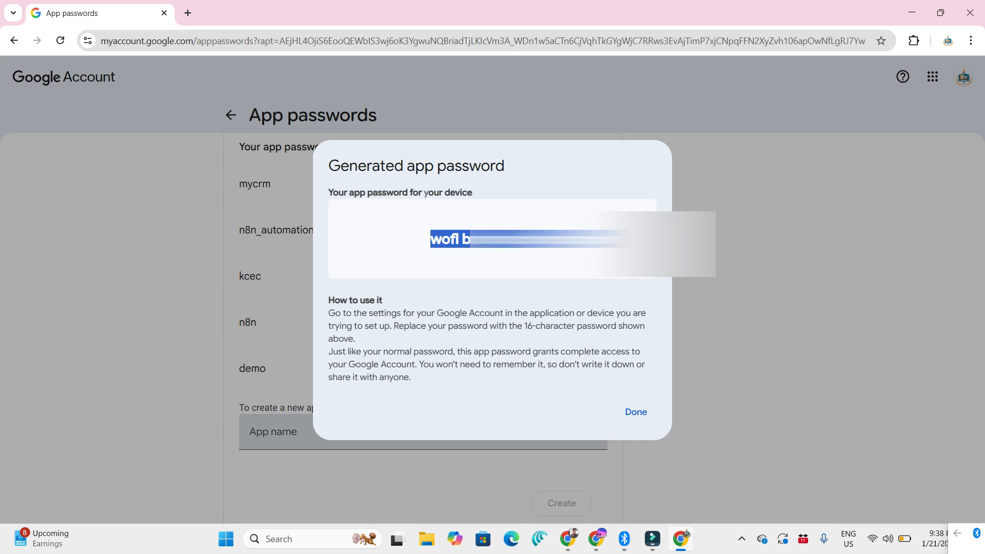
right_click(461, 241)
left_click(466, 254)
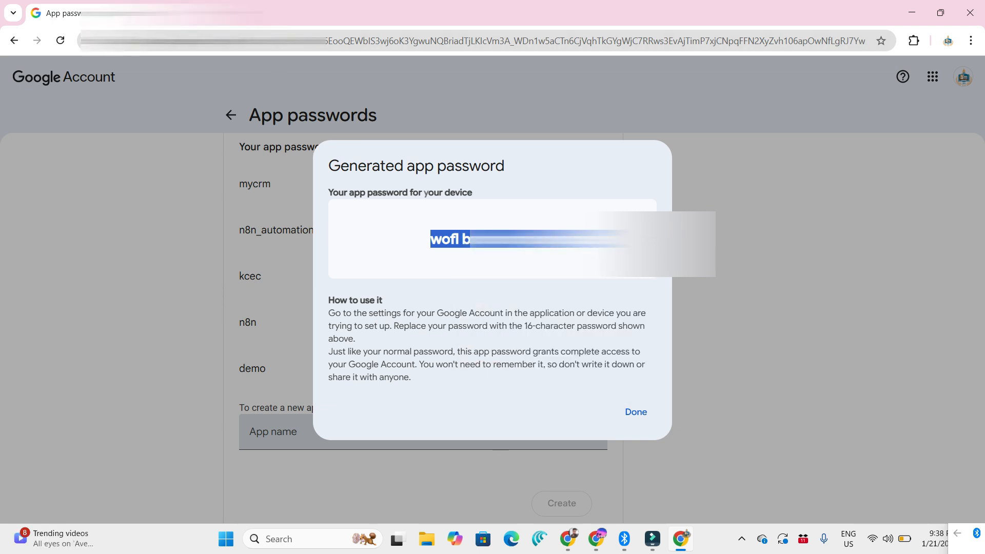
left_click(187, 14)
key("ctrl+v")
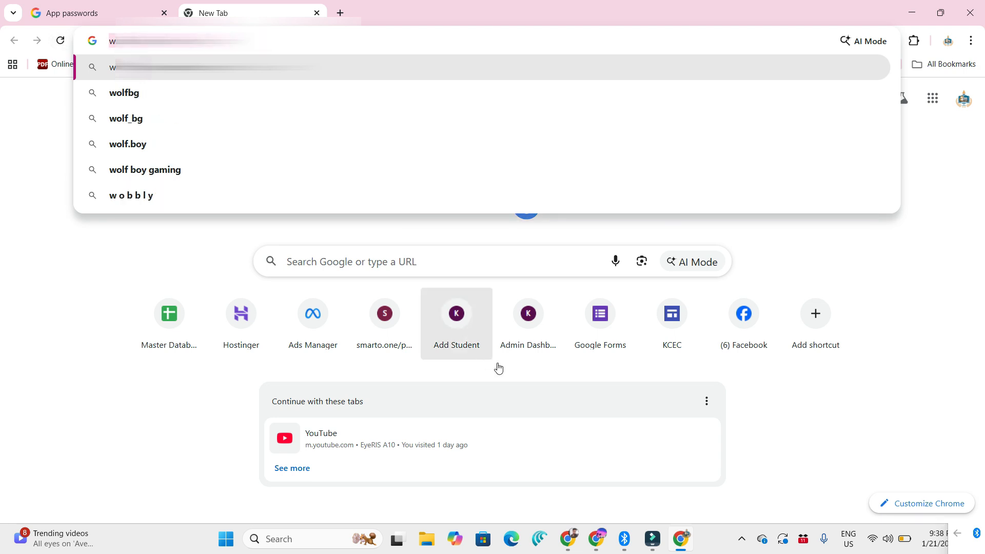
Step: Return to the MyCRM Email Settings window and point out the SMTP Password field where the app password belongs
left_click(595, 538)
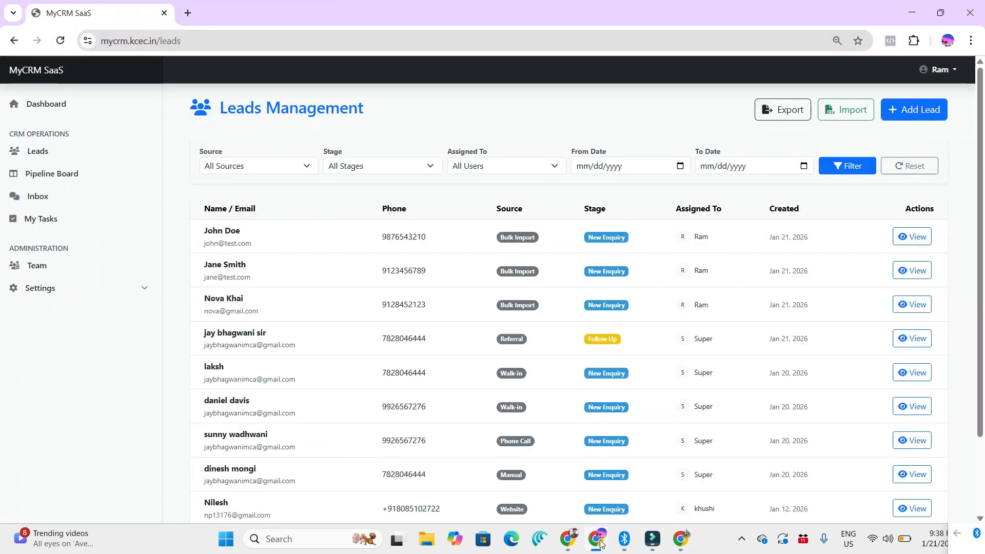
left_click(567, 539)
left_click_drag(665, 259, 572, 263)
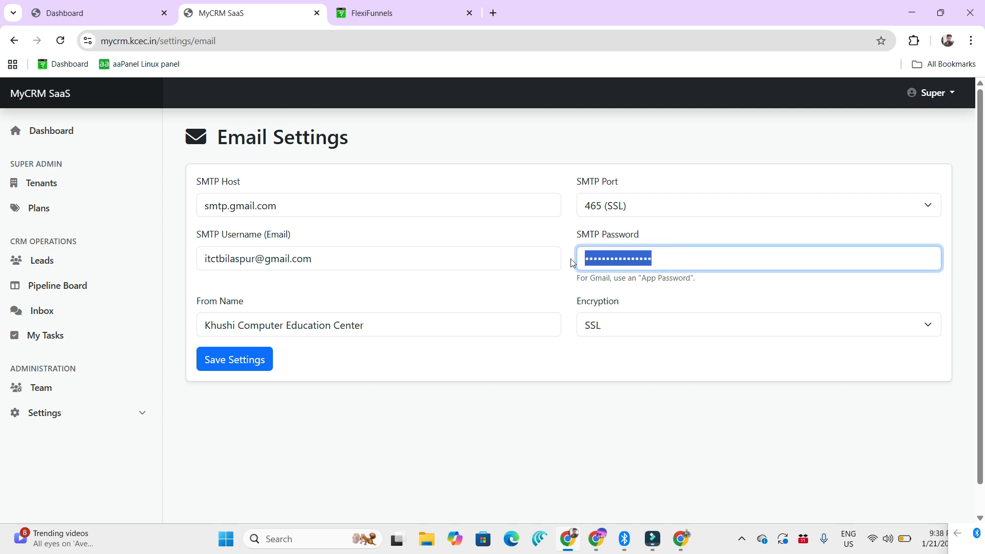
left_click(537, 382)
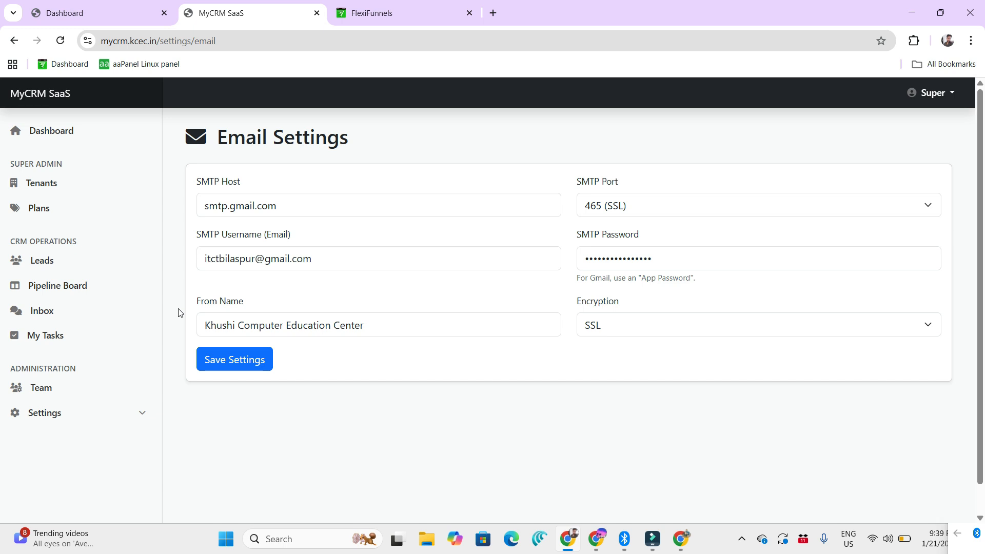
Step: Open WhatsApp Automation and name a new message template "After week Message"
left_click(104, 410)
scroll(102, 431, "down", 1)
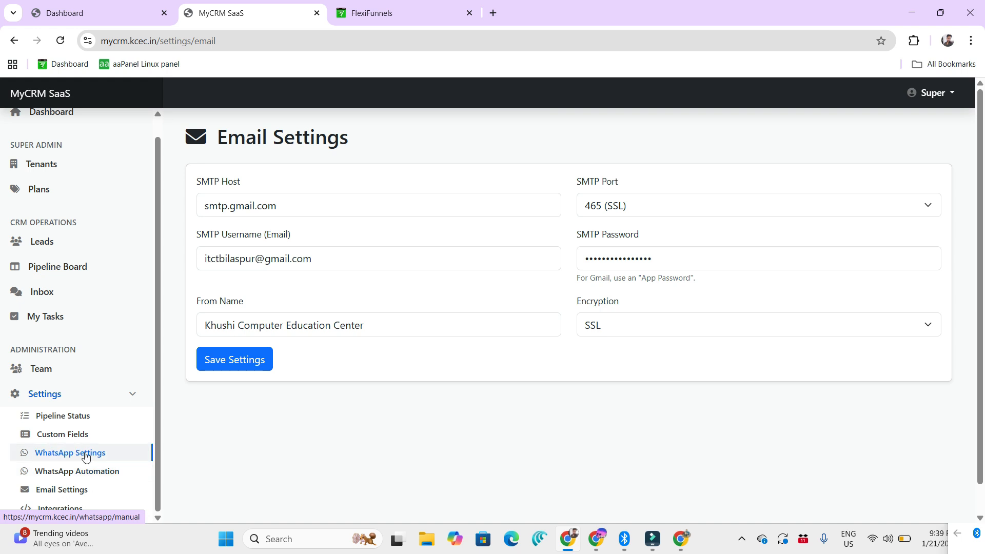
left_click(92, 474)
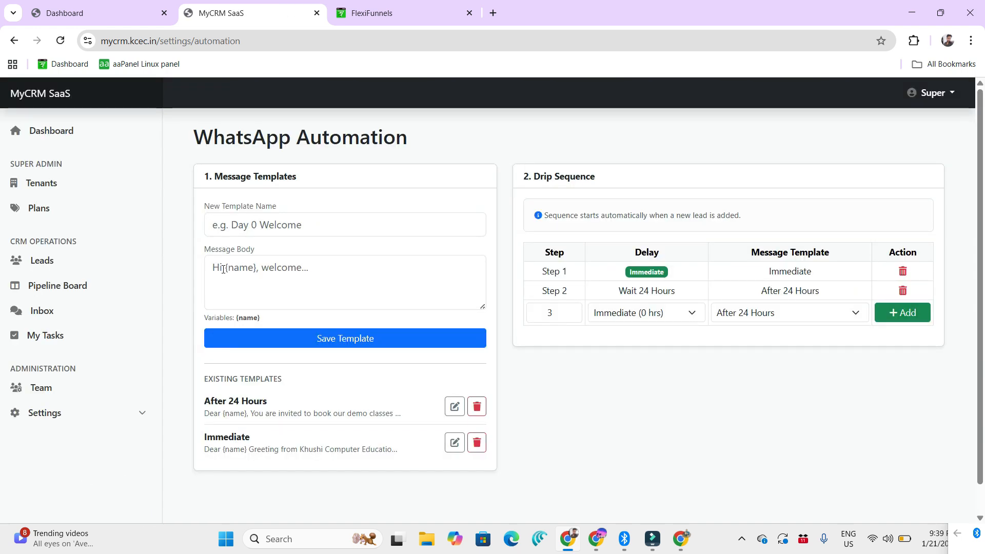
left_click(250, 268)
left_click(303, 223)
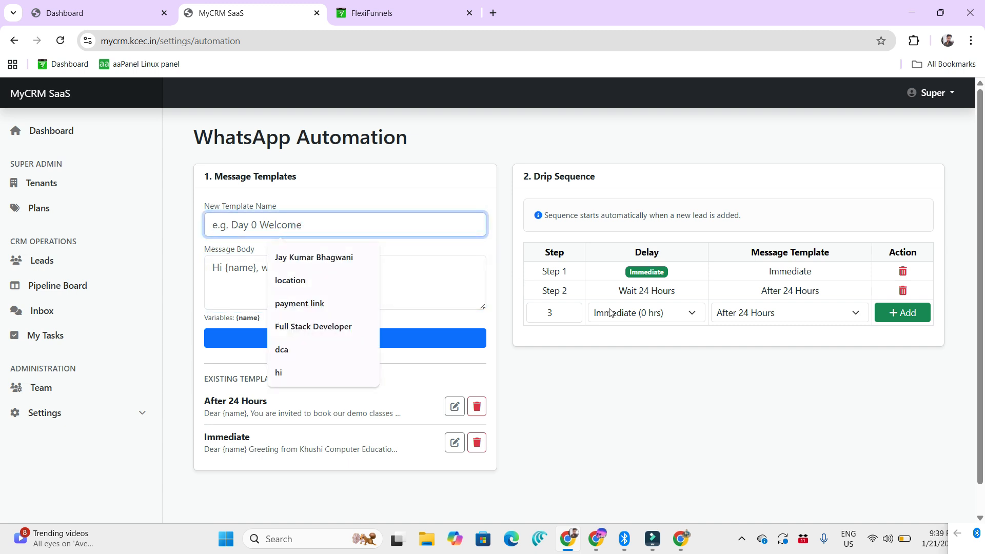
type("After week")
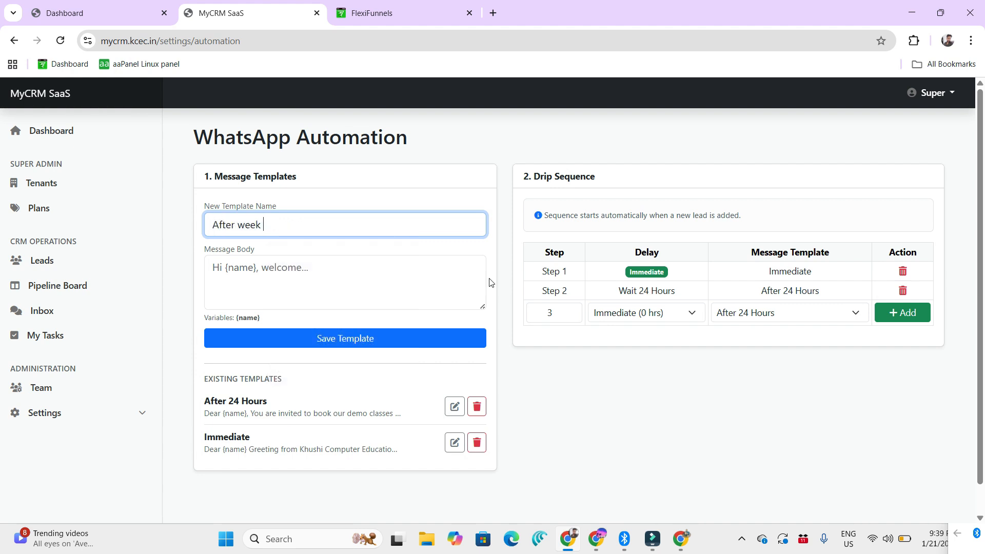
type(" Message")
Step: Begin the message body with "Dear {name}," followed on a new line by "You have enquired for our courses but yet not enrolled. So"
left_click(357, 281)
type("Dear {")
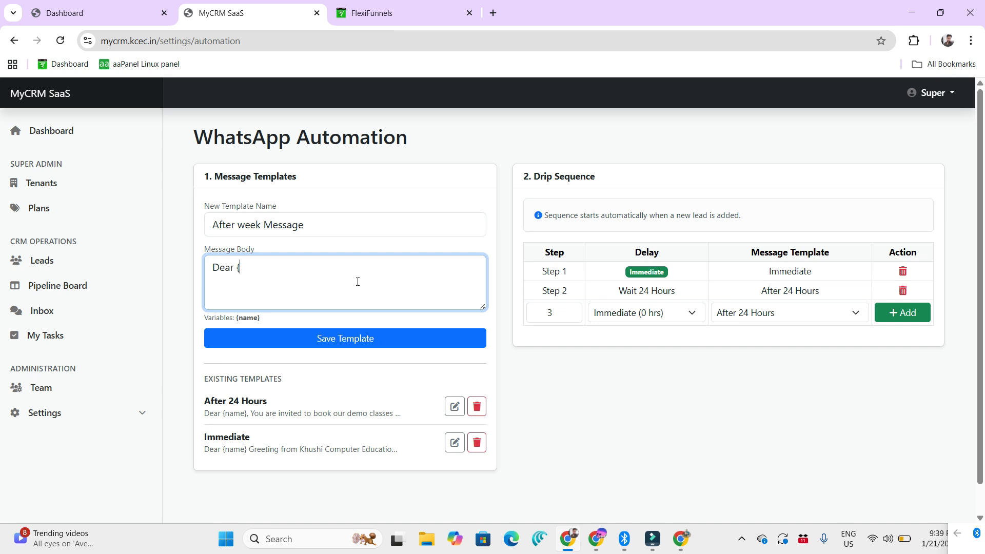
type("name},")
key("Return")
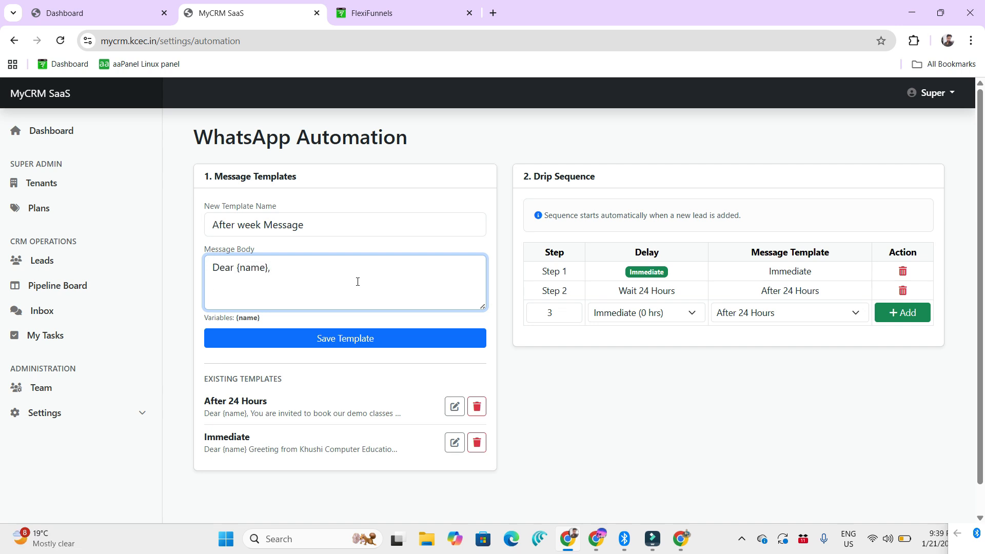
type("You have enquired for our courses ")
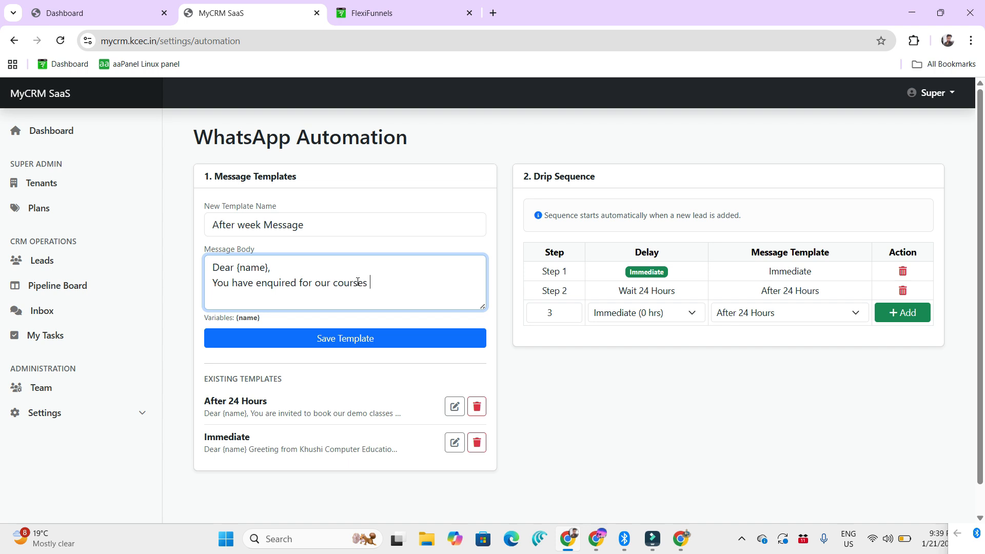
type("but yet not enrolled. So a special ")
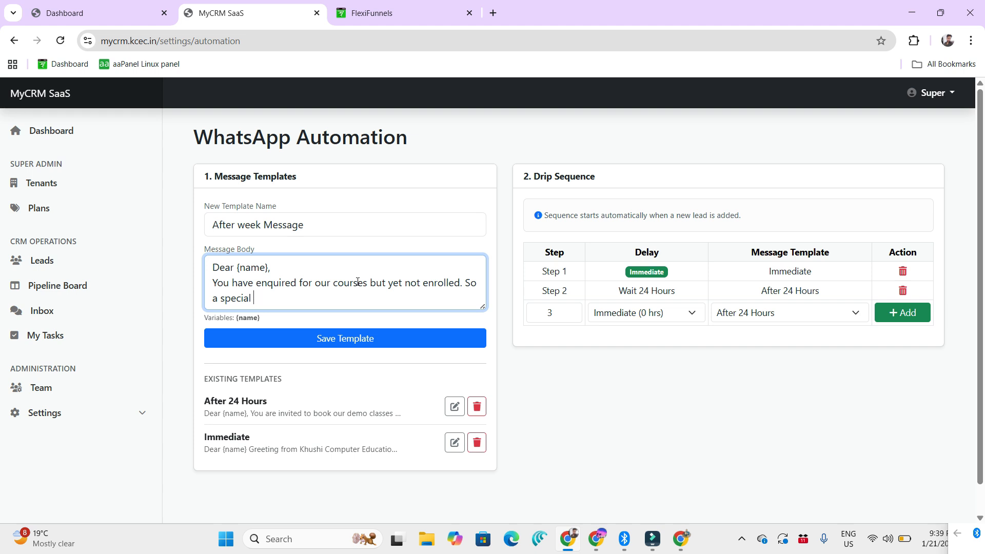
type("offer for you register today and get ")
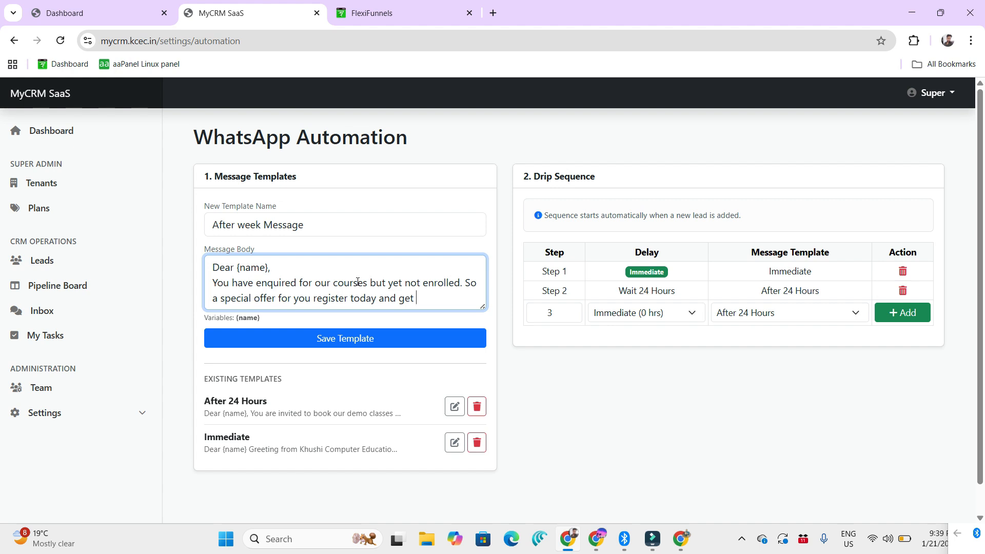
type("20% discount on fee.")
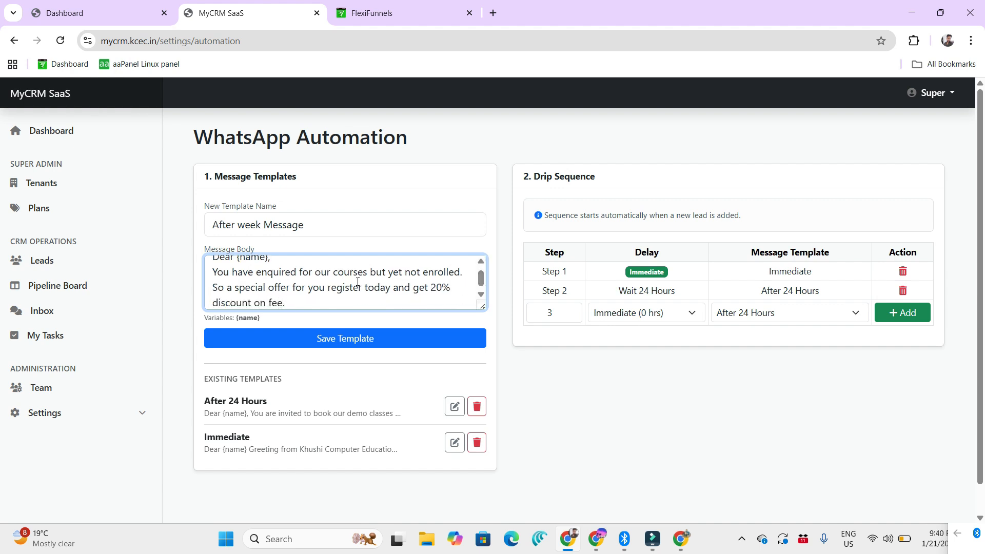
Step: Complete the message body with "a special offer for you register today and get 20% discount on fee." and save the template
left_click(387, 346)
Step: Add step 3 to the drip sequence with a 1 Week delay and the After week Message template
scroll(376, 374, "down", 2)
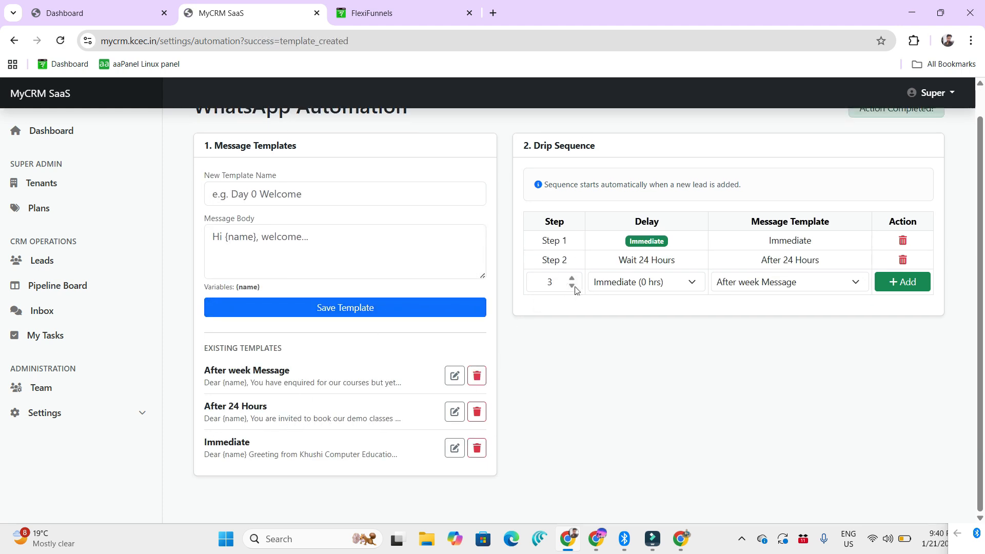
left_click(673, 282)
left_click(634, 388)
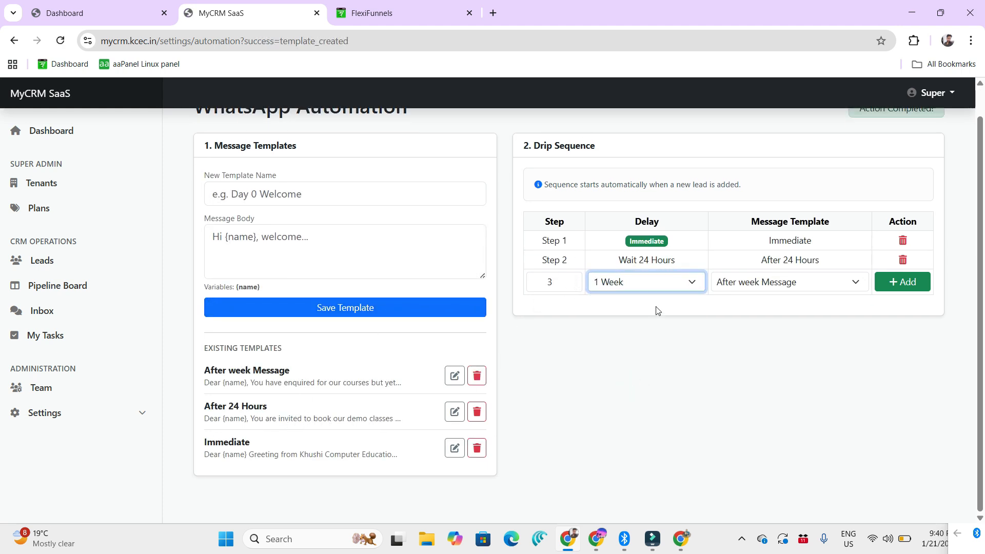
left_click(805, 284)
left_click(791, 303)
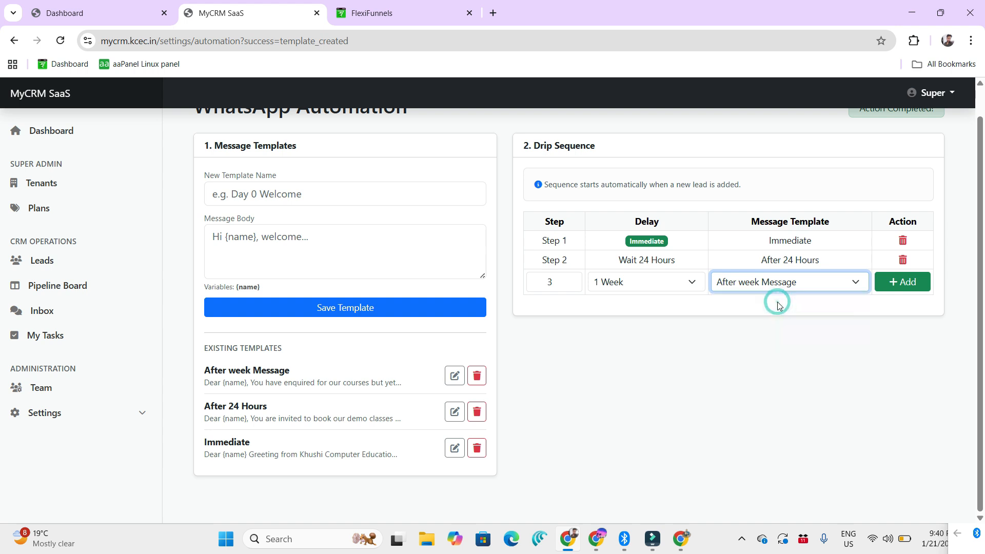
left_click(902, 283)
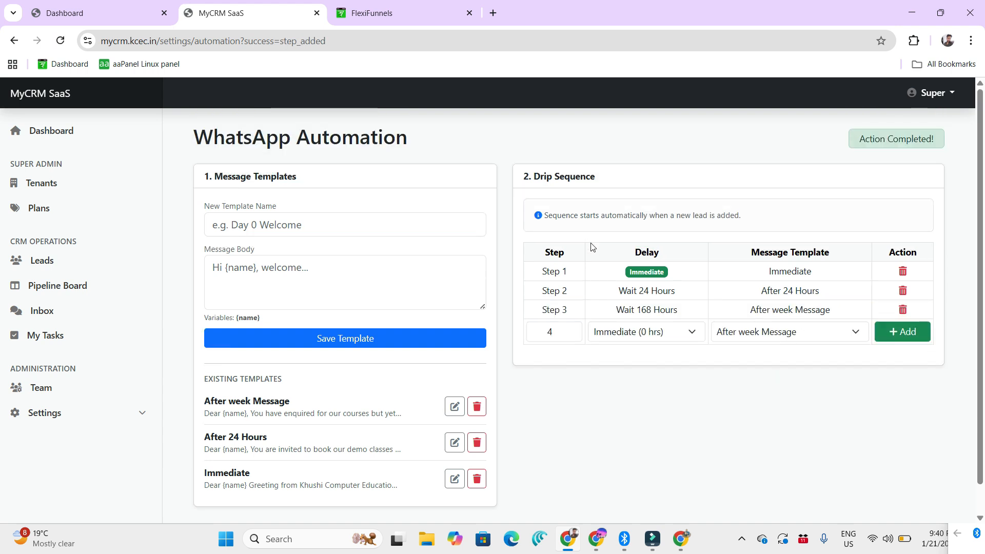
Step: Review the drip sequence's automatic-start note and the delays and message templates of steps 2 and 3
left_click_drag(557, 217, 748, 218)
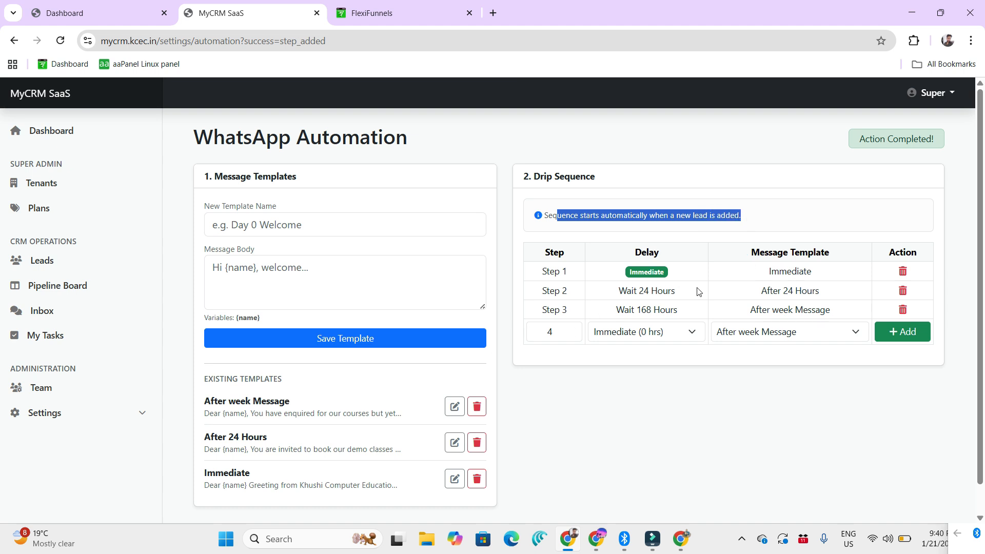
left_click_drag(752, 291, 836, 293)
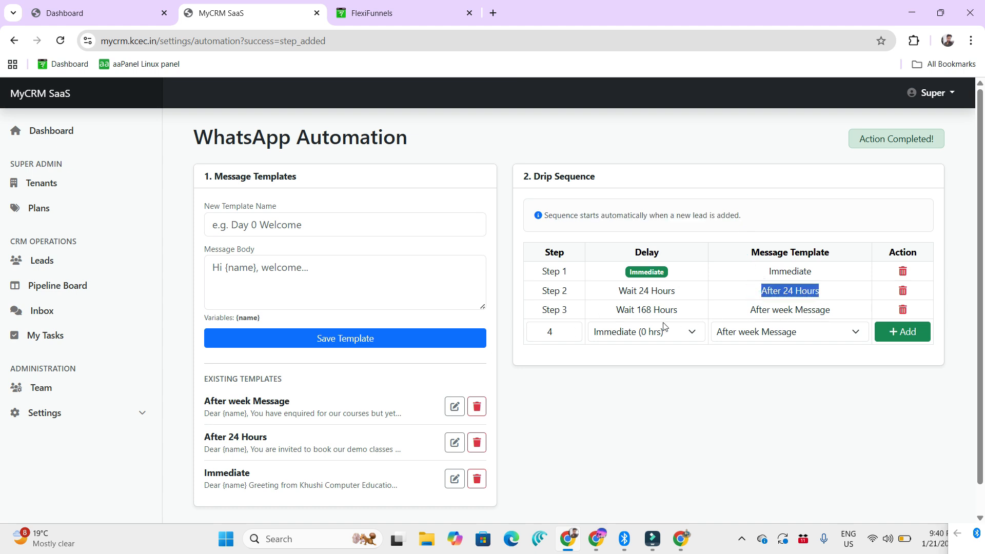
double_click(639, 311)
left_click_drag(763, 310, 837, 310)
left_click(815, 398)
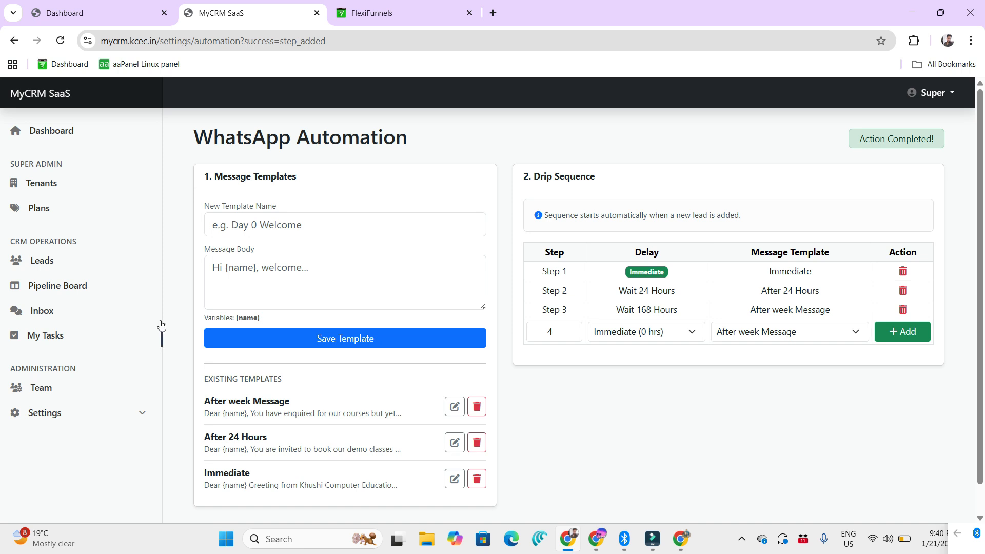
Step: Open My Tasks, look at the New General Task form, and close it without creating a task
left_click(55, 333)
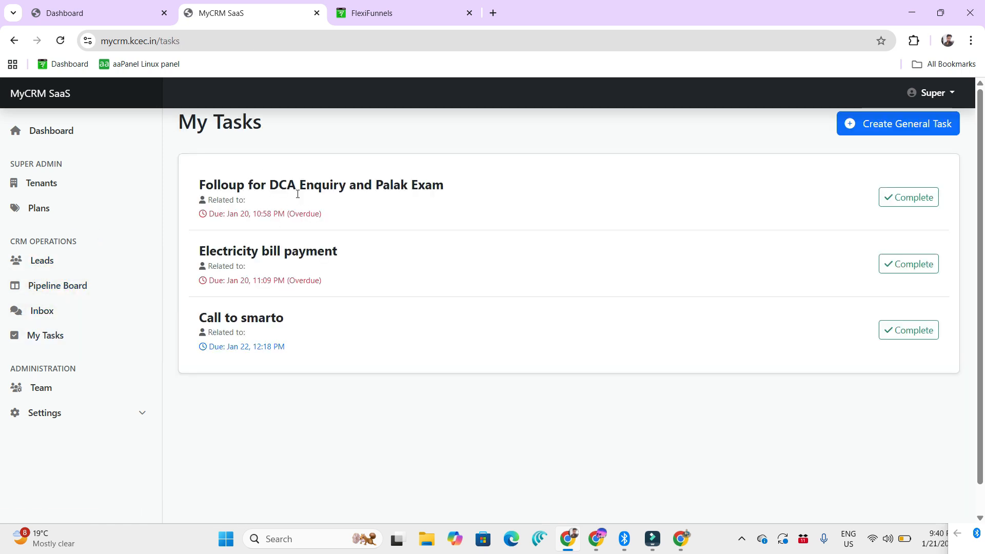
left_click(897, 123)
left_click(443, 172)
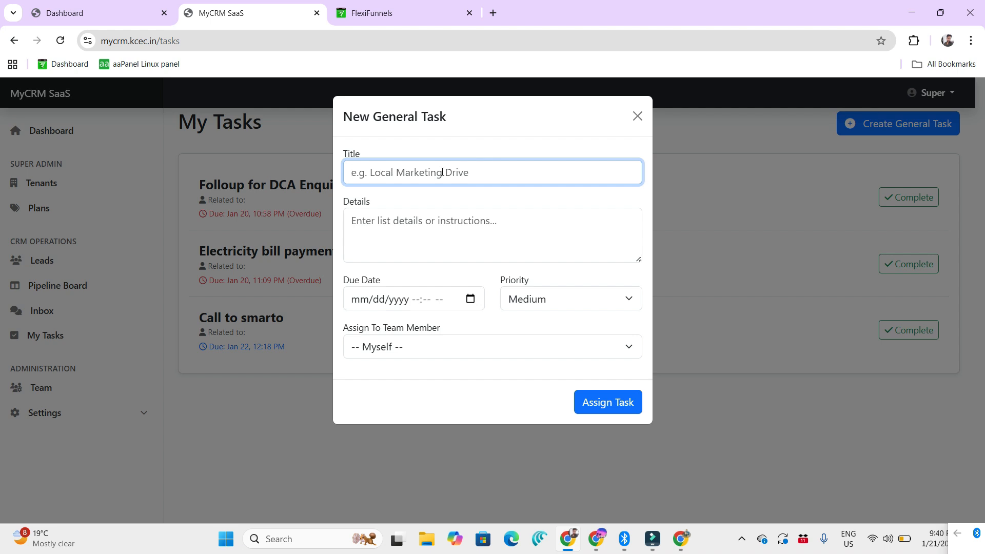
left_click(637, 116)
Step: Open the second lead's record from the Leads list and start a new task for it
left_click(65, 260)
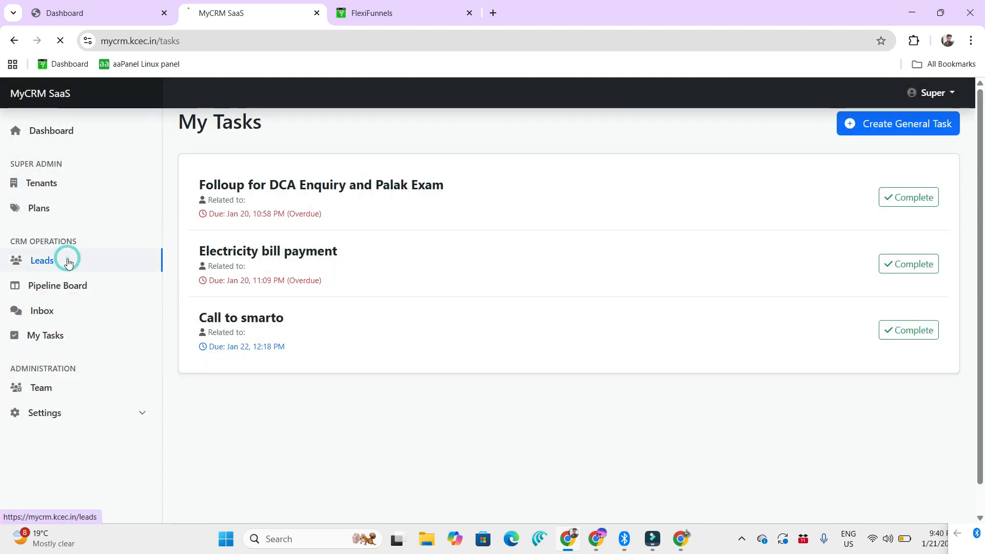
scroll(497, 294, "down", 1)
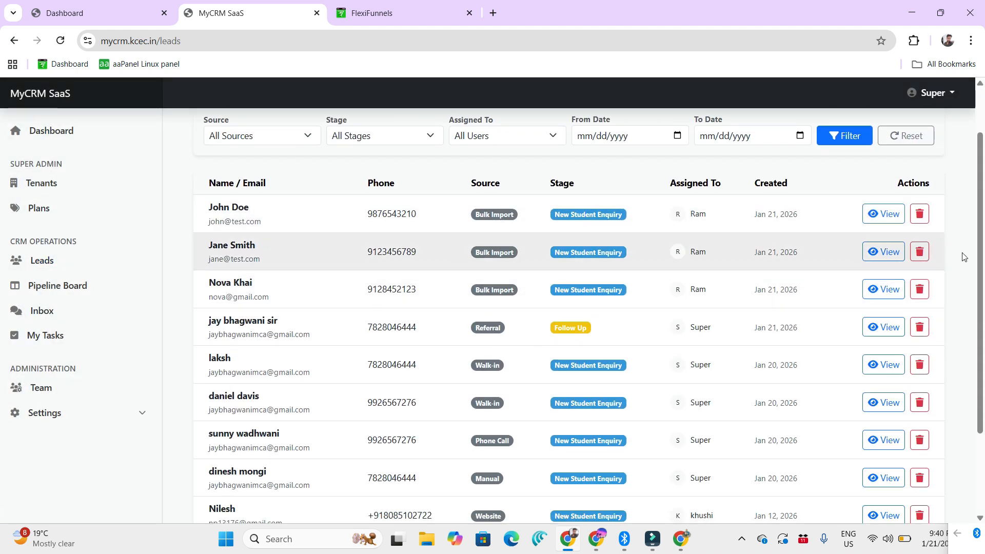
left_click(883, 251)
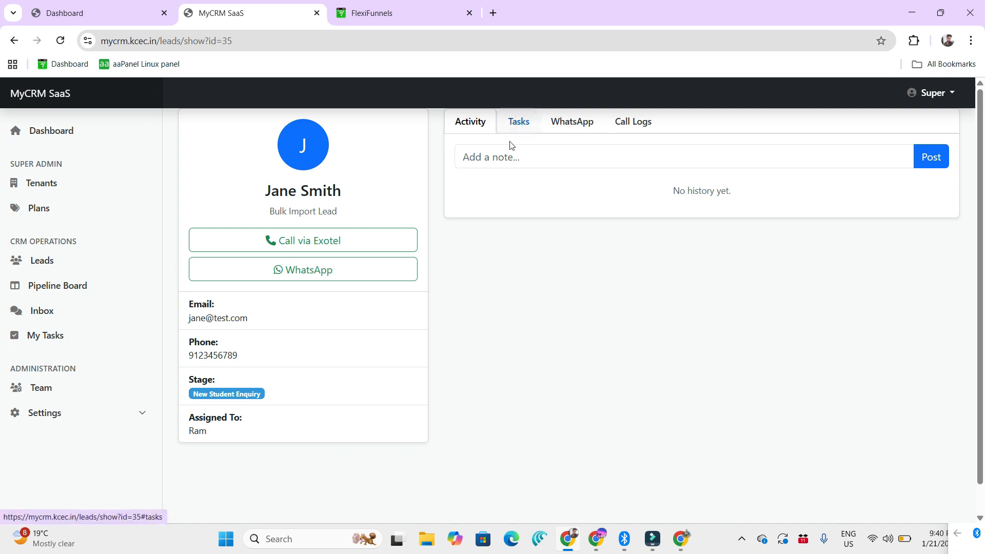
left_click(519, 124)
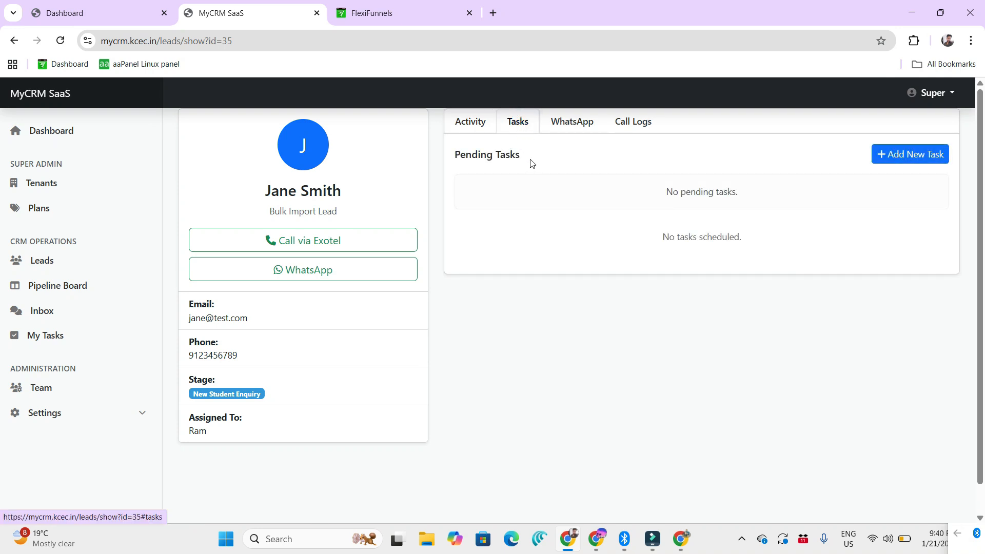
left_click(883, 159)
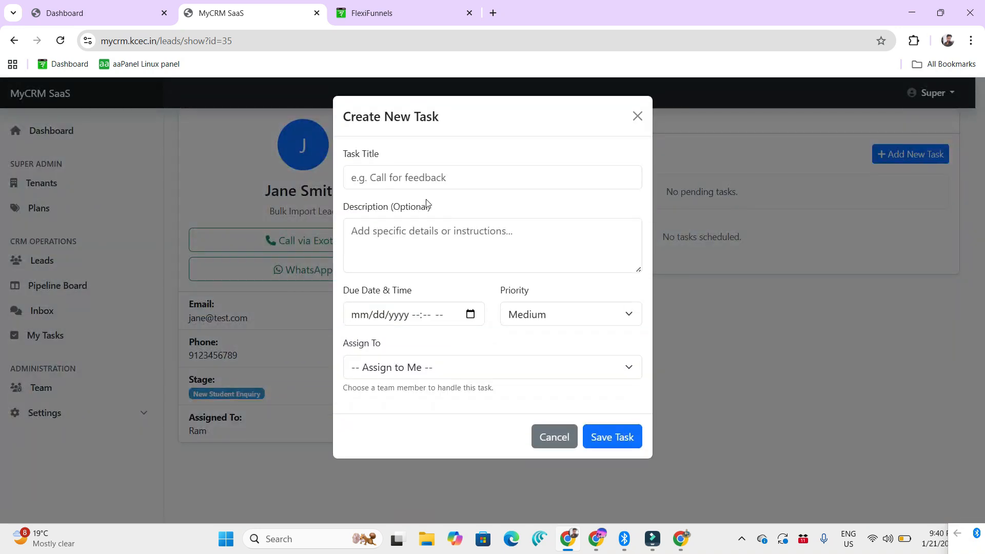
Step: Title the task "call him" and enter the description "he is interesed in demo classes"
left_click(421, 180)
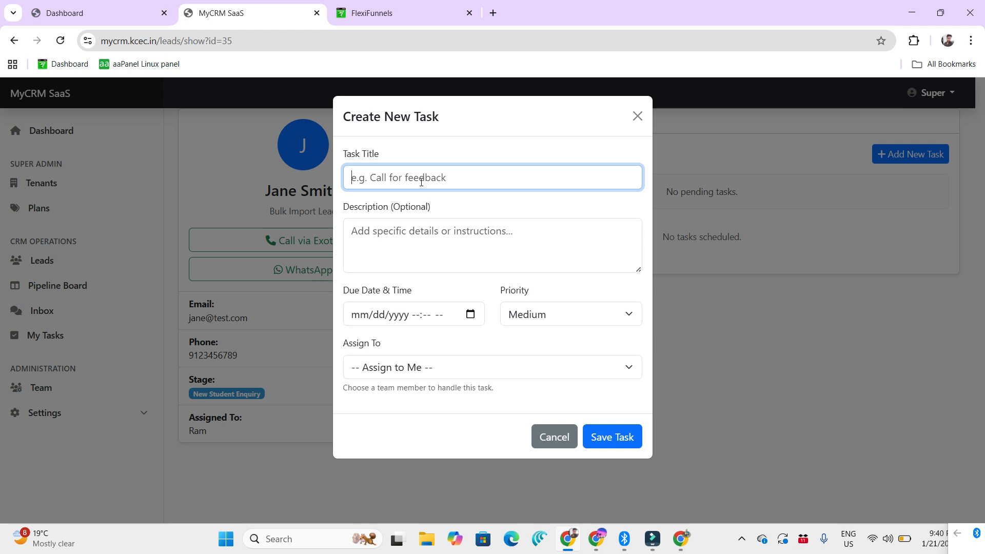
type("call him")
left_click(434, 251)
type("he is intered")
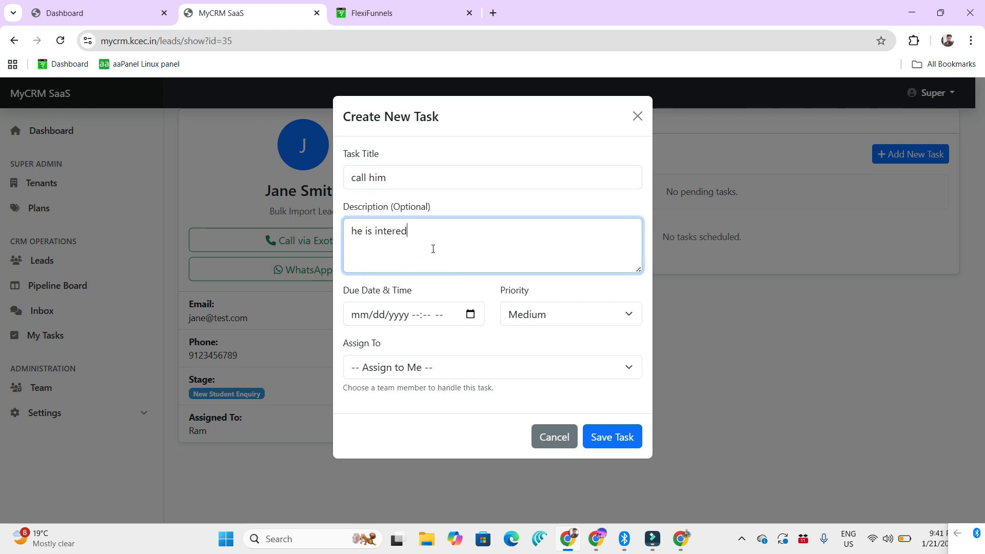
key("BackSpace")
type("sed in demo classes")
Step: Set the due date to 01/22/2026 09:41 PM, assign the task to the lead's assigned team member, save it, and view the lead's tasks
left_click(382, 314)
left_click(470, 314)
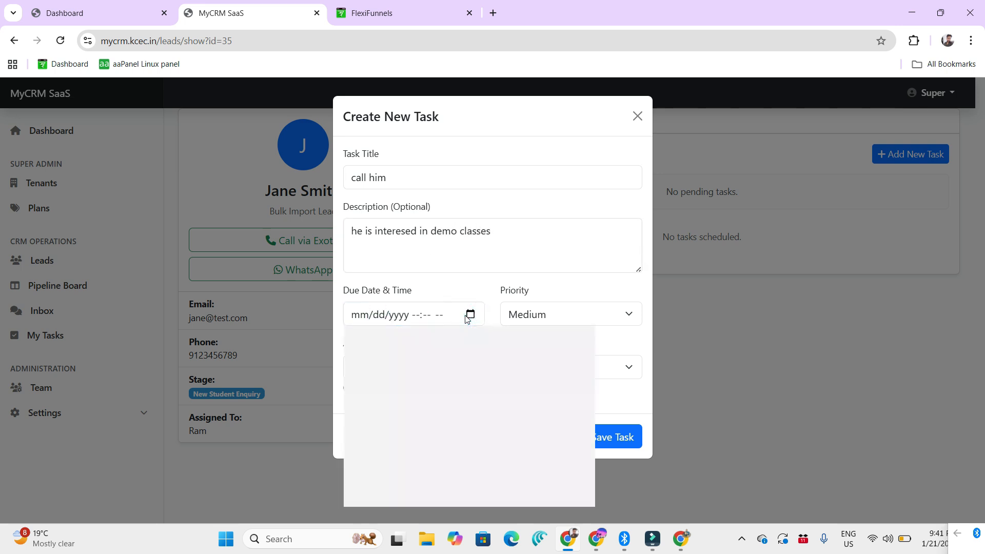
left_click(431, 436)
left_click(549, 291)
left_click(433, 367)
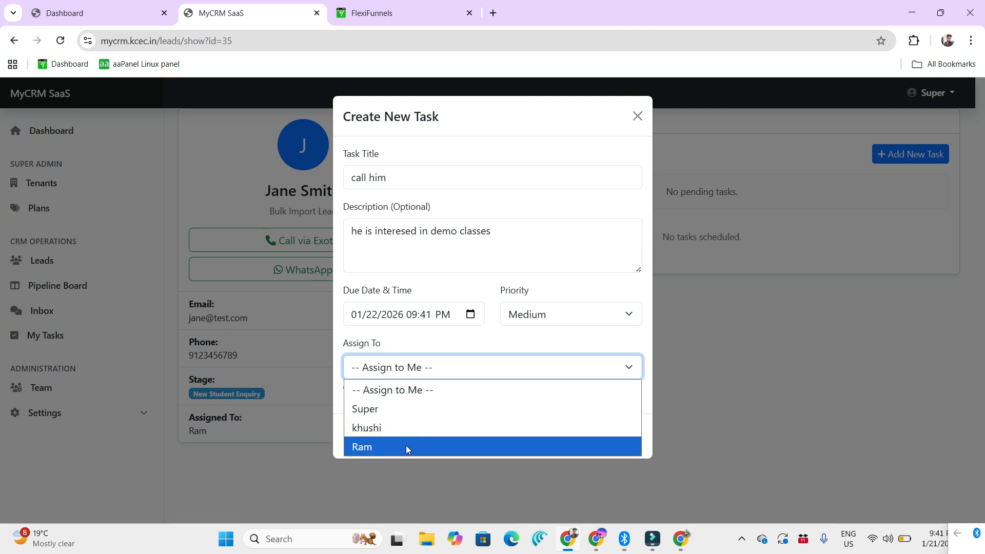
left_click(405, 445)
left_click(617, 437)
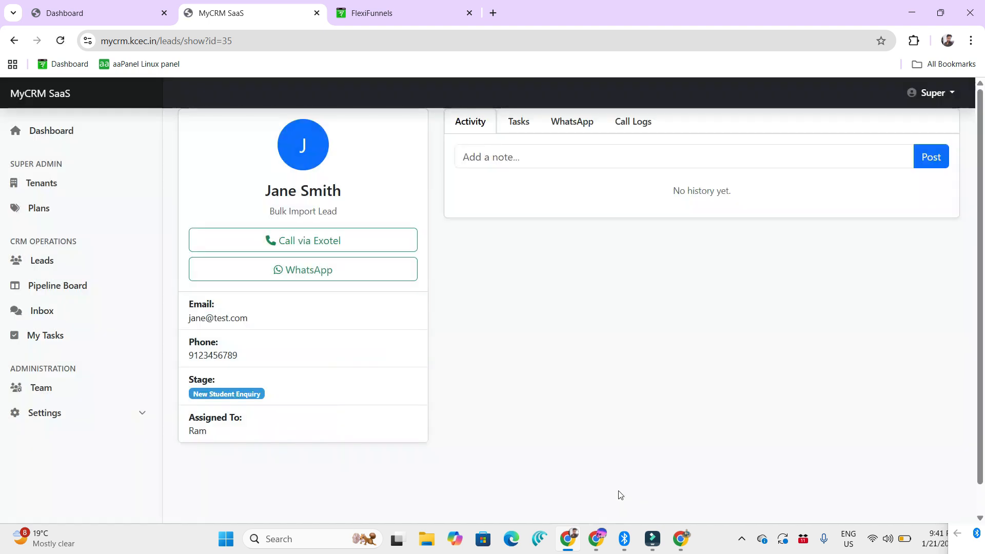
left_click(519, 121)
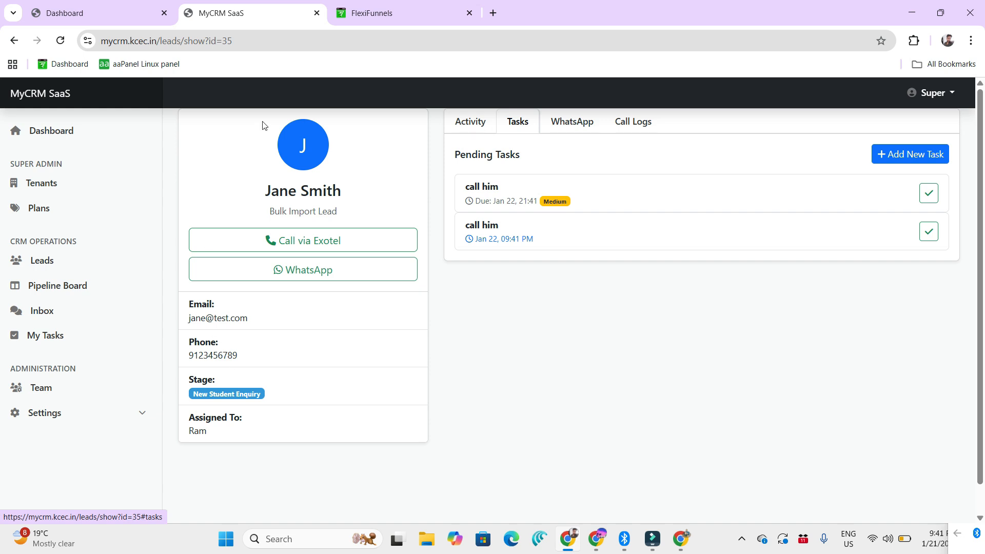
Step: Switch to the team member's browser window and check the lead and pending tasks behind the "call him" entry in My Tasks
left_click(597, 539)
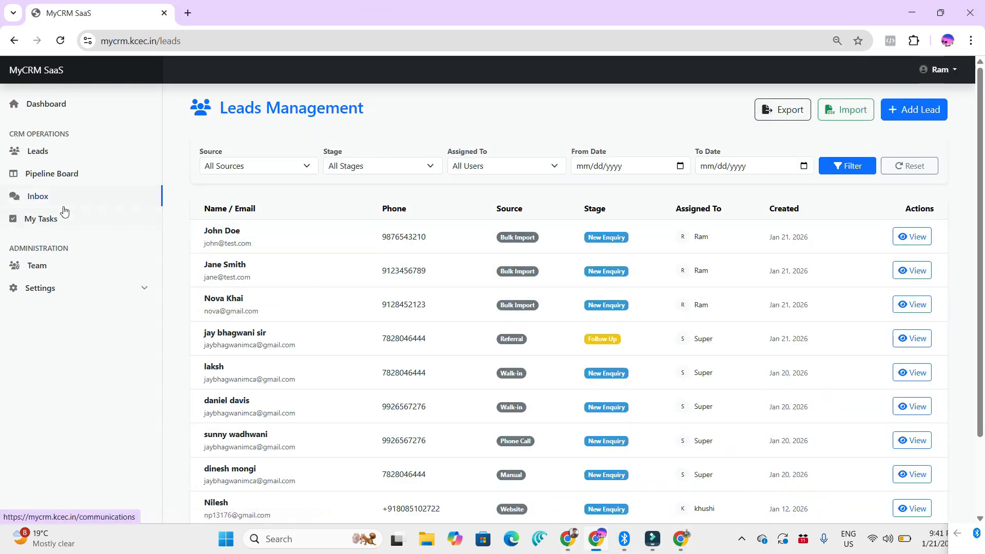
left_click(52, 217)
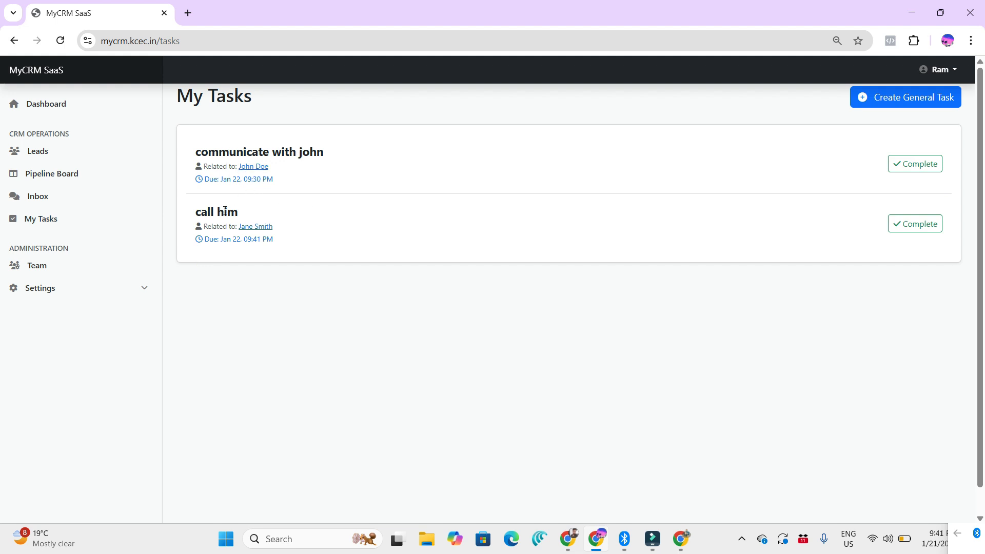
left_click(263, 231)
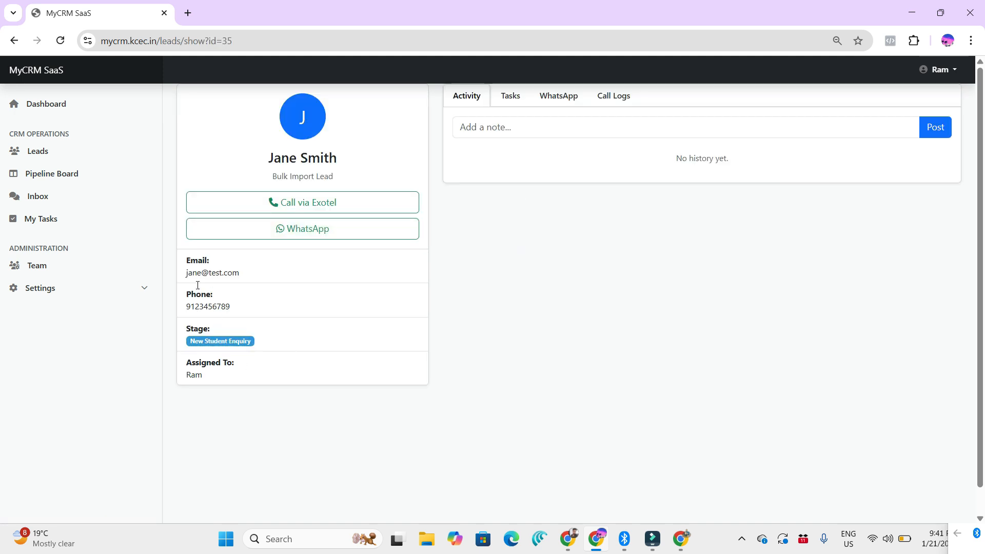
left_click_drag(200, 362, 257, 362)
left_click(509, 98)
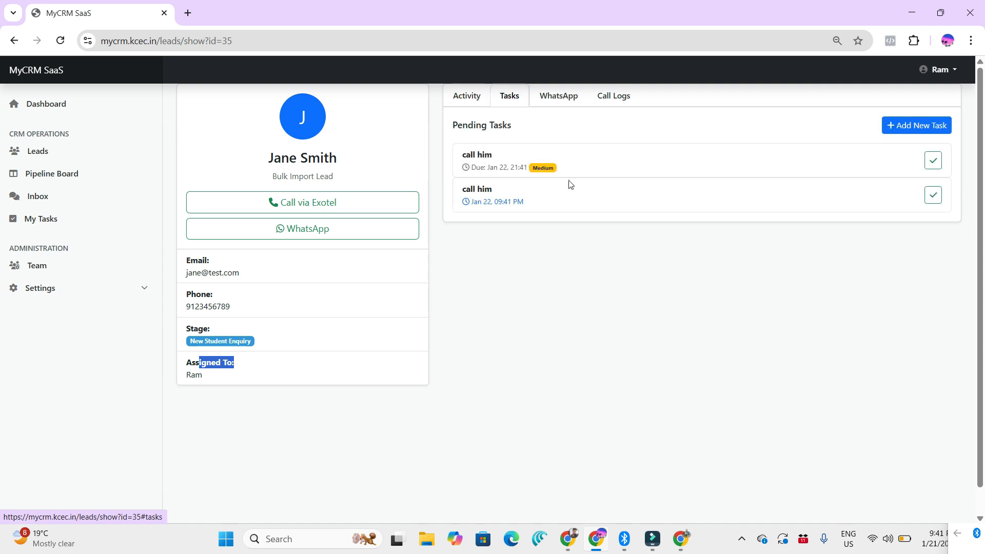
Step: Post the note "I will definitely call" in the lead's activity history
left_click(469, 96)
left_click(535, 134)
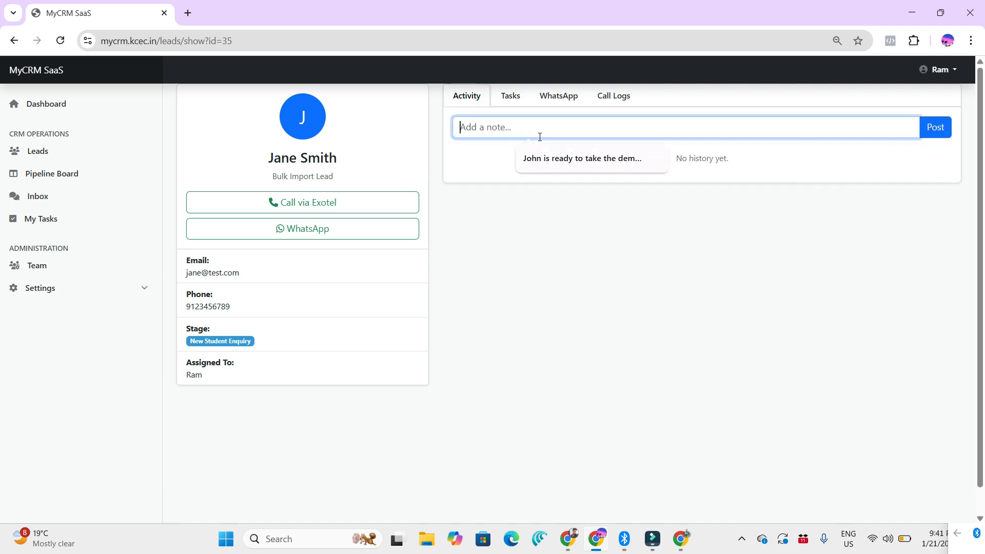
type("I will defin")
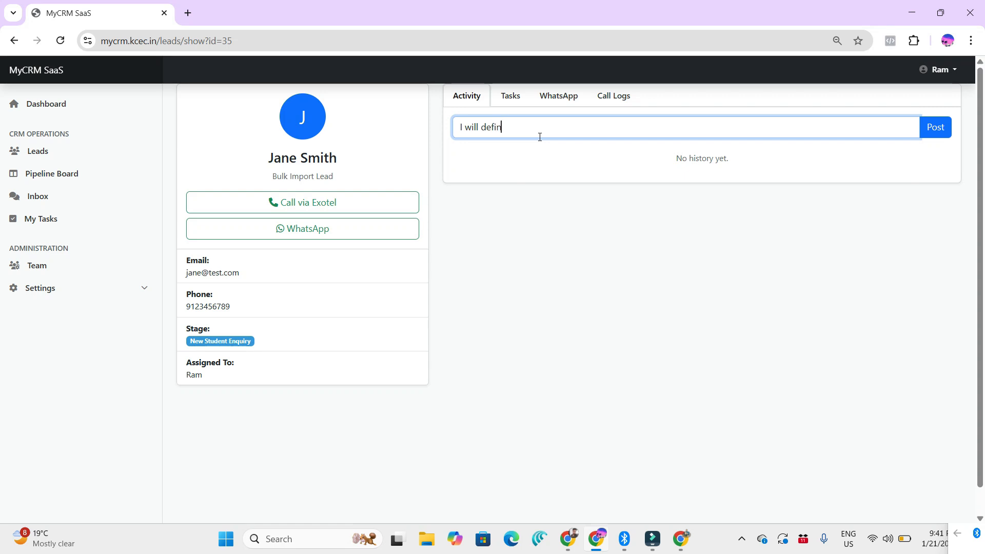
type("itely call")
left_click(935, 127)
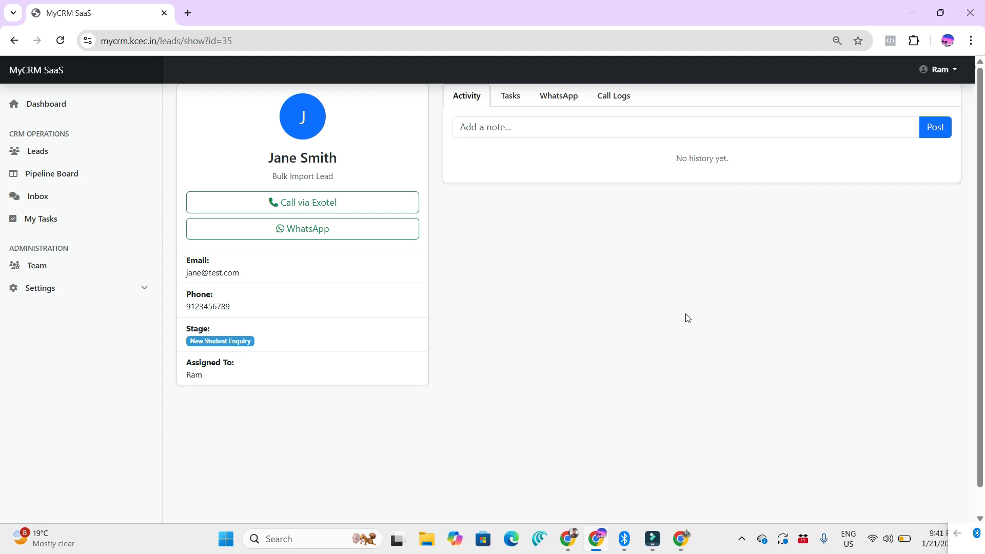
Step: Return to the Super account's browser window and open the Leads list
left_click(567, 539)
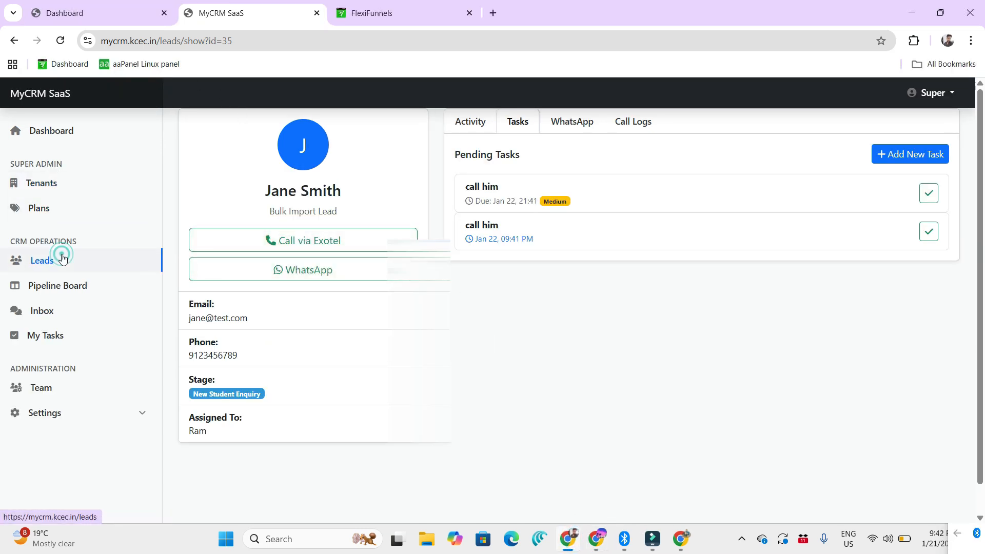
left_click(88, 252)
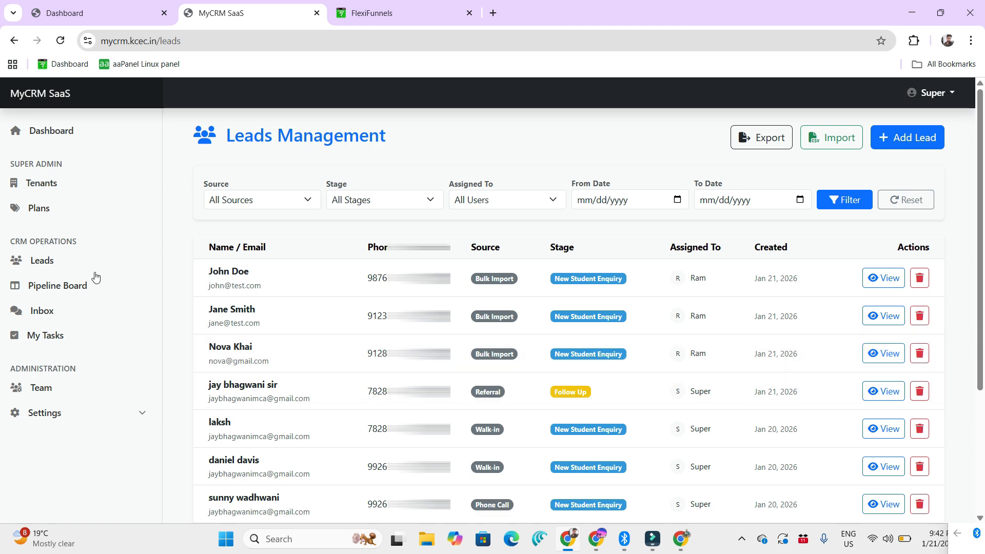
Step: Open the Pipeline Board and move the first lead in New Student Enquiry to the Demo stage
left_click(75, 285)
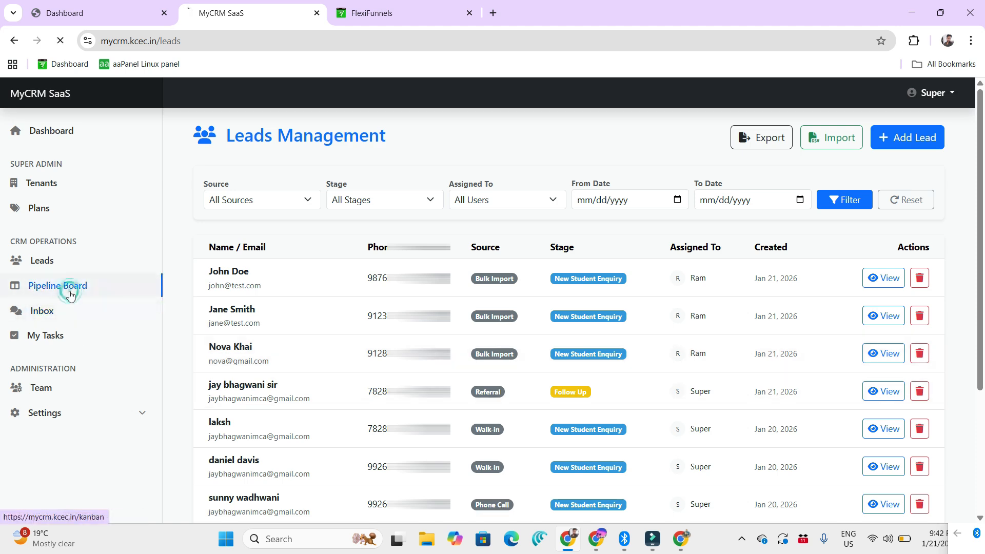
scroll(289, 233, "up", 1)
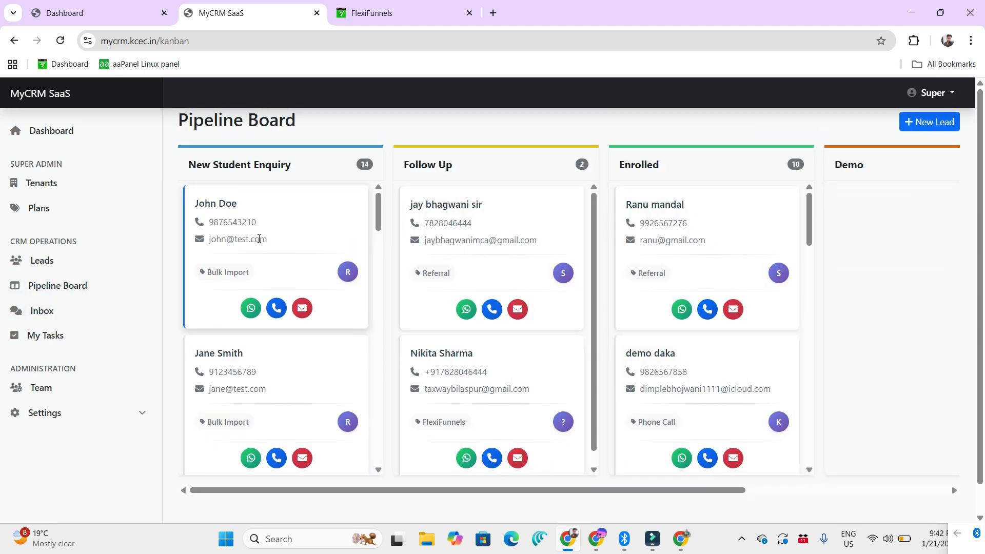
left_click_drag(292, 236, 891, 205)
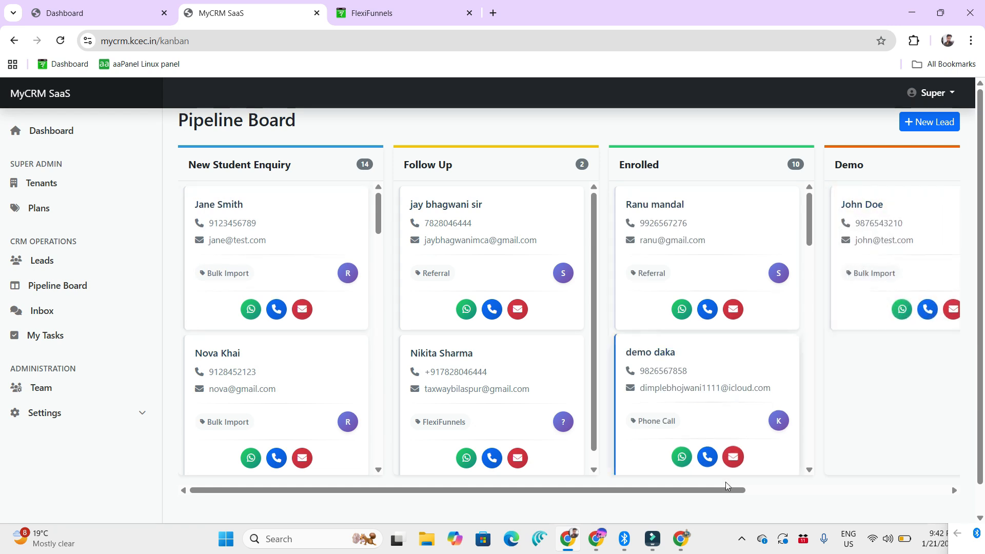
Step: Move the second lead in the Follow Up stage to Demo and reload the Pipeline Board
left_click_drag(673, 490, 977, 495)
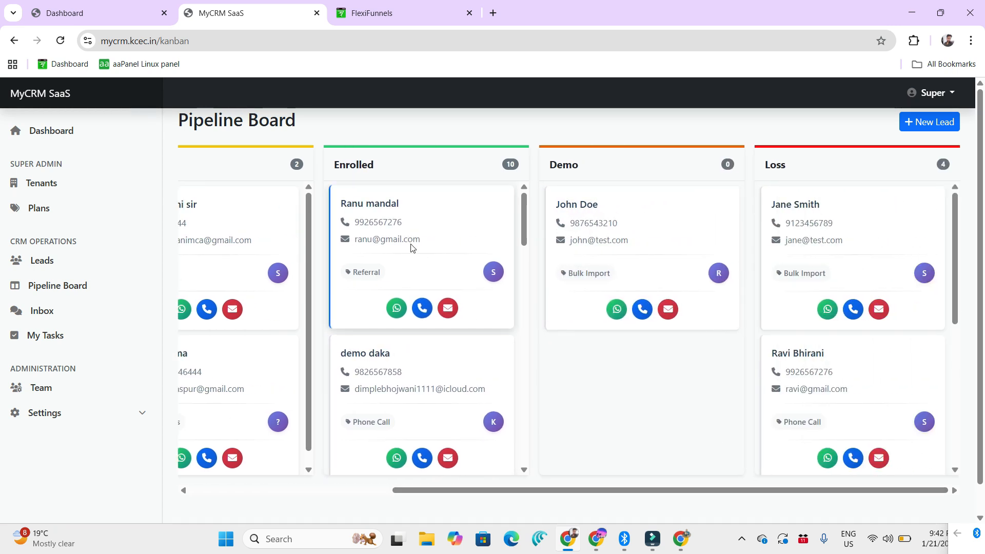
scroll(409, 241, "down", 3)
left_click_drag(505, 489, 853, 333)
left_click(82, 291)
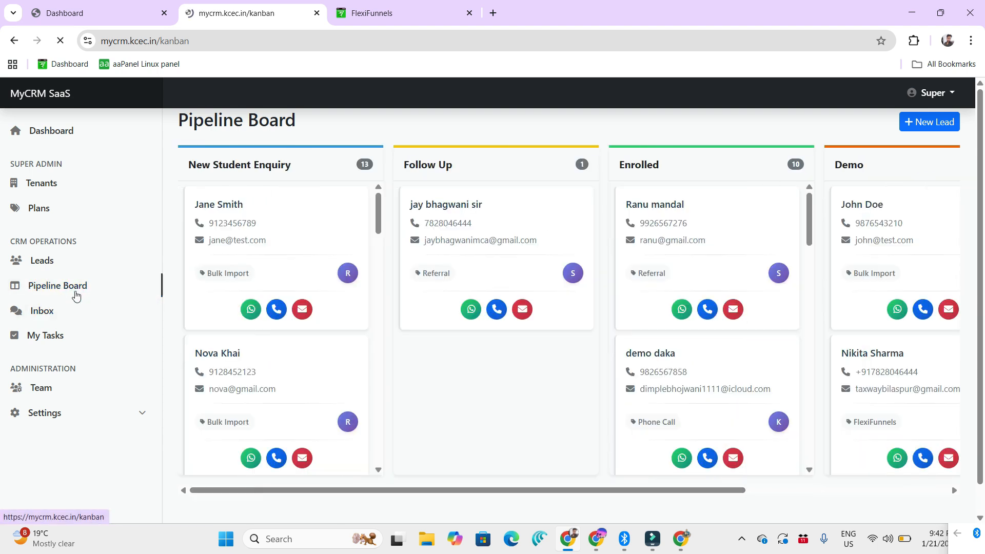
Step: Filter the Leads list to show only leads in the Demo stage
left_click(60, 260)
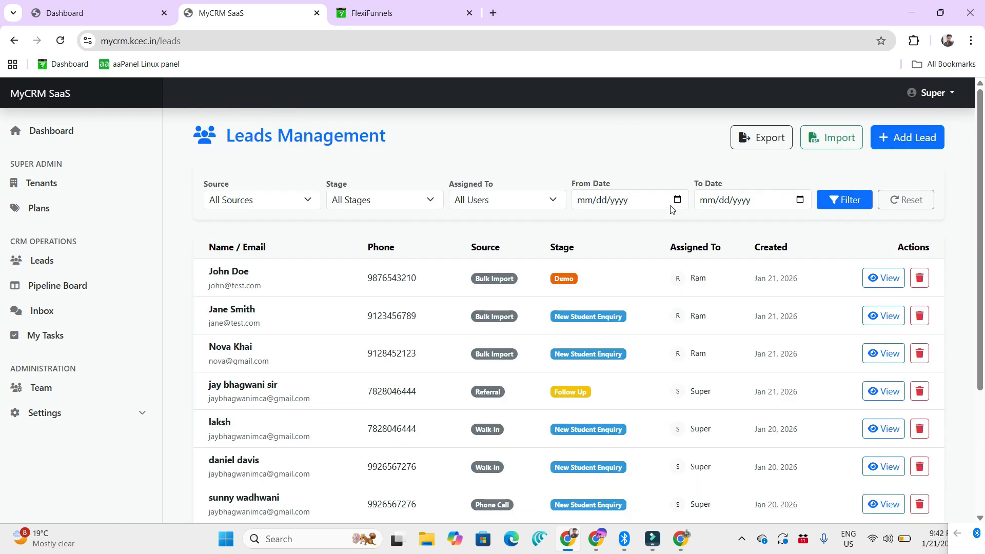
left_click(392, 200)
left_click(385, 288)
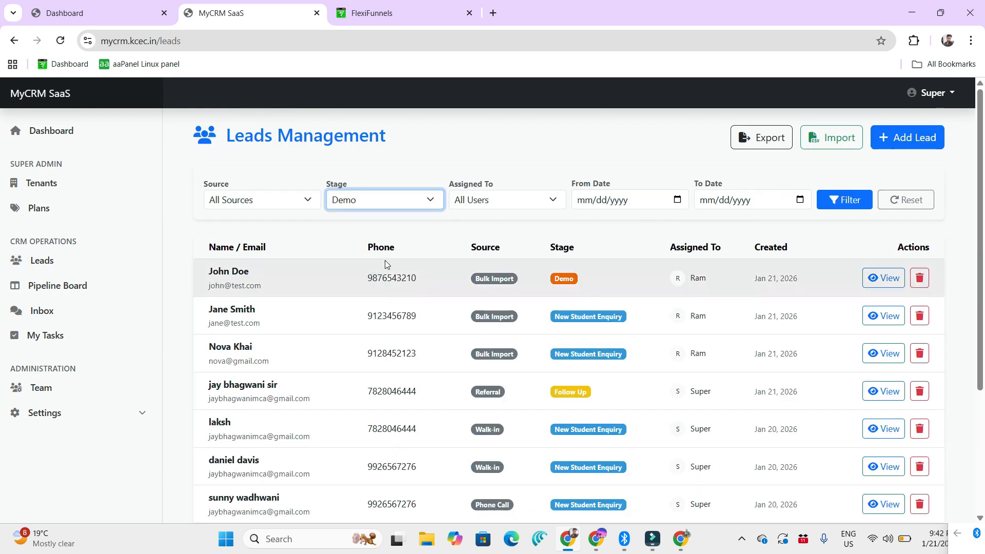
left_click(844, 203)
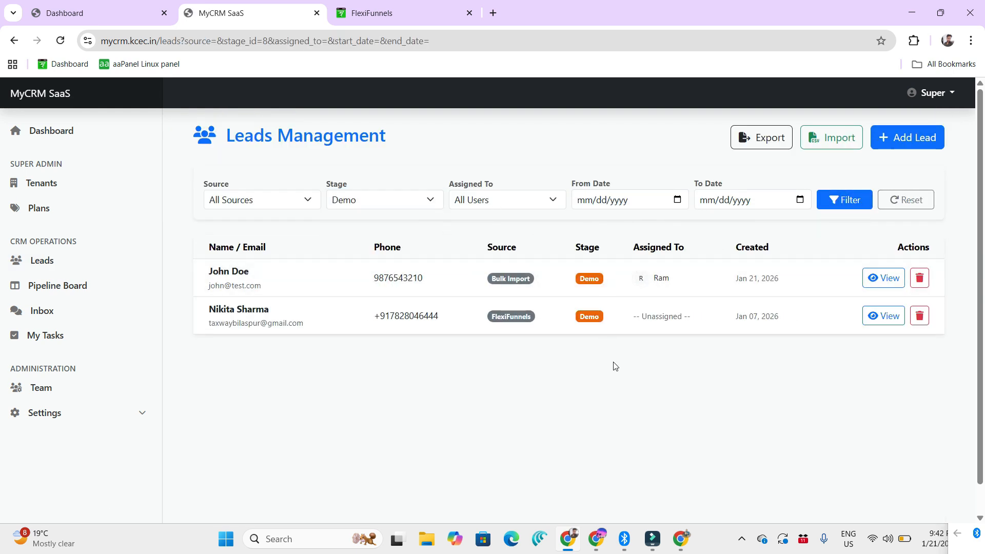